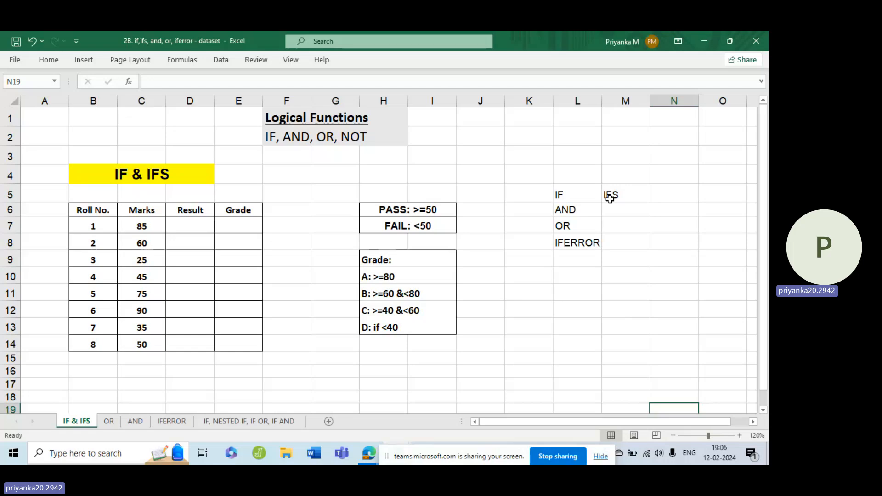
Add the entry "not" in M7, beside OR in the list of logical functions.
left_click(612, 193)
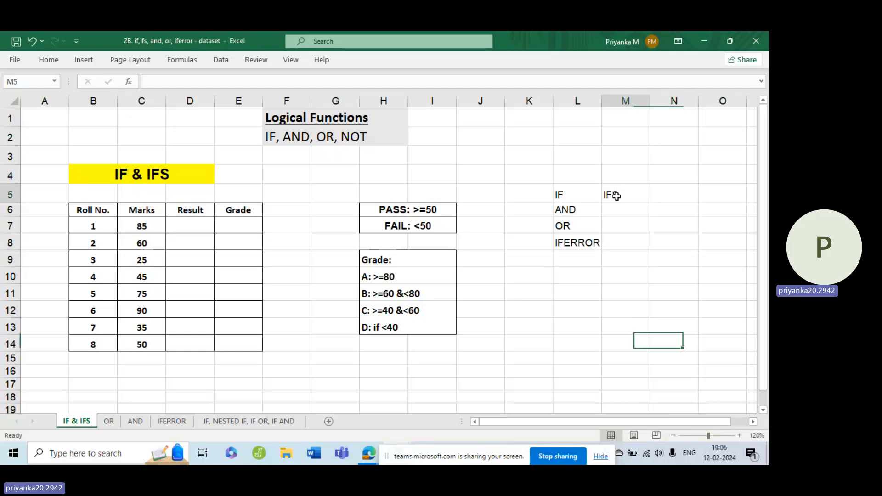
left_click(590, 210)
left_click(569, 225)
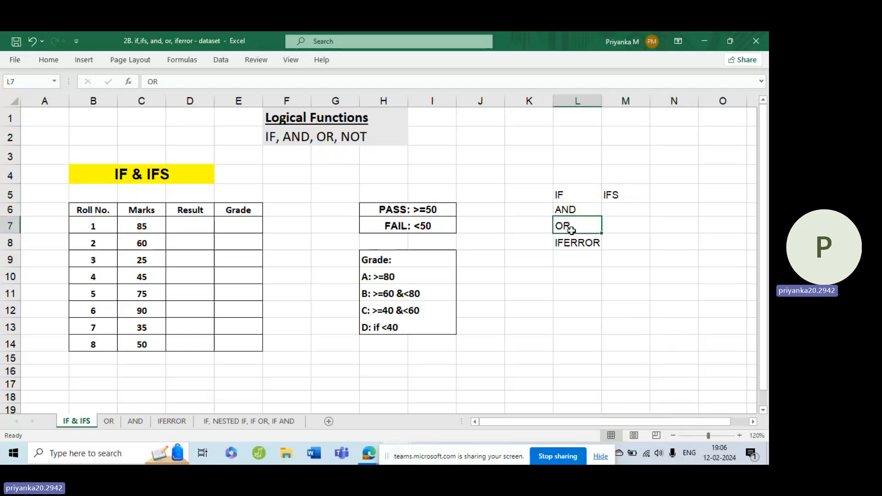
left_click(616, 228)
type("not")
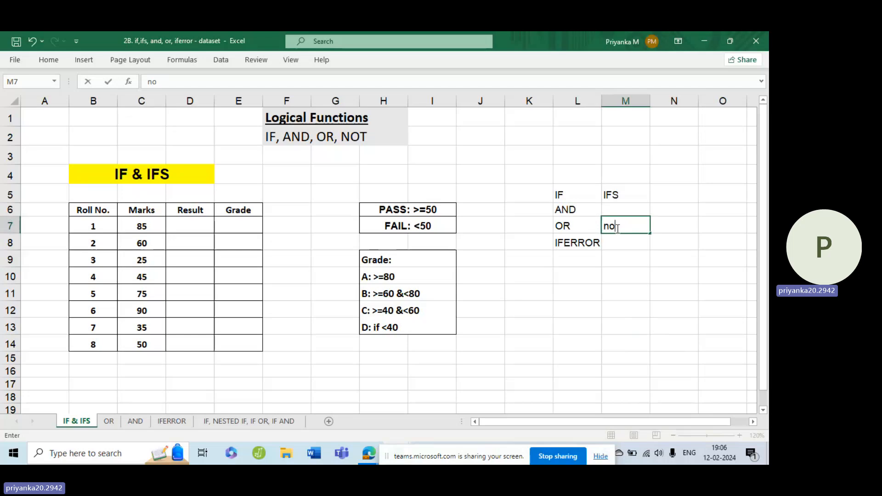
left_click(588, 244)
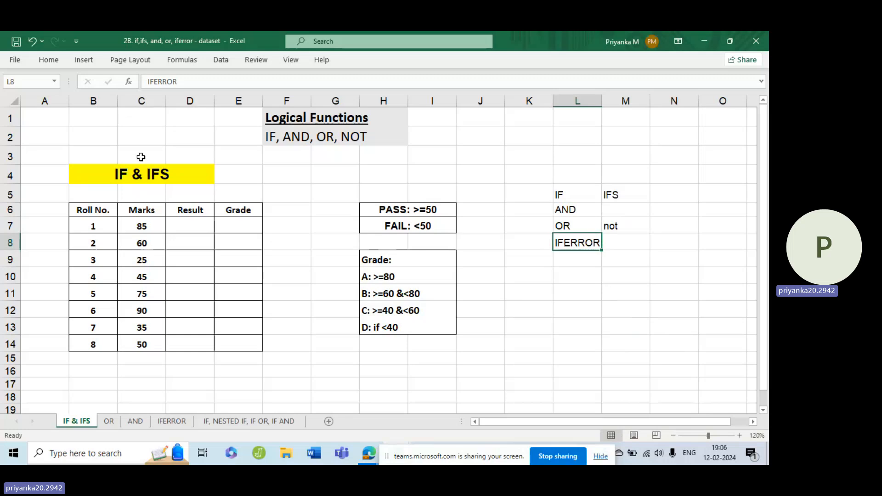
Note "If" in K10 and describe it as "only condition" in L10.
left_click(532, 275)
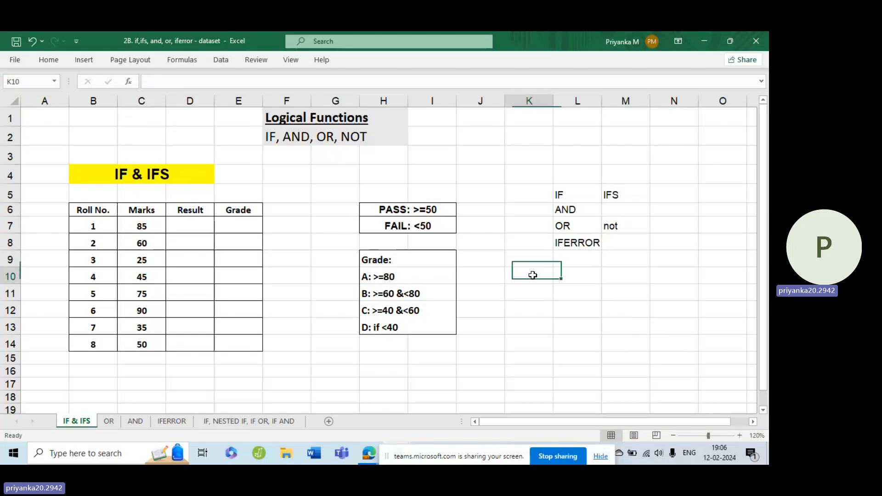
type("If")
key("Tab")
type("only")
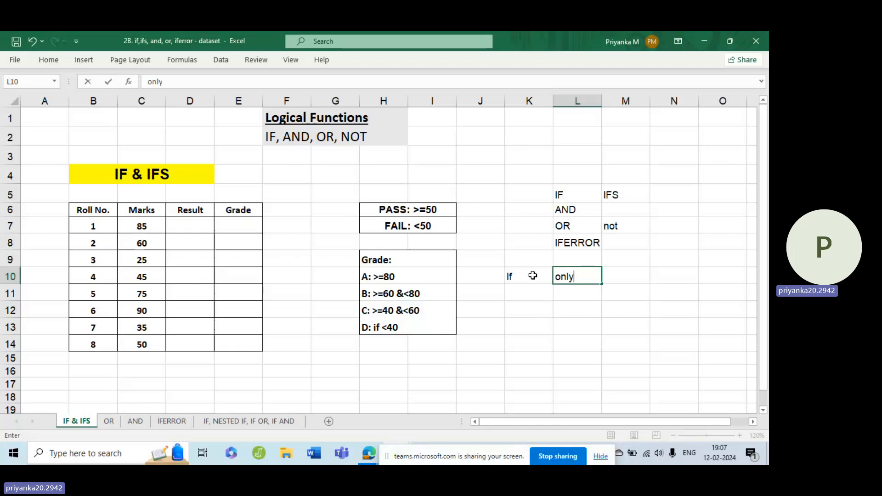
type(" conditionn")
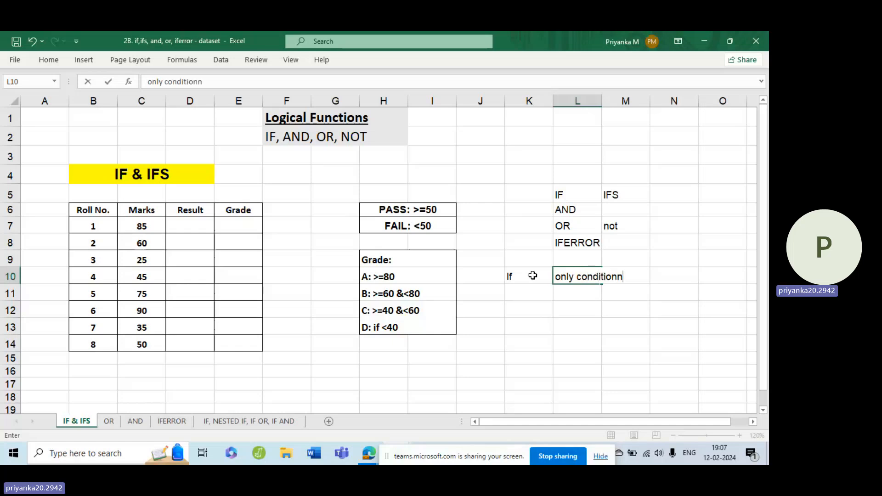
key("BackSpace")
key("Return")
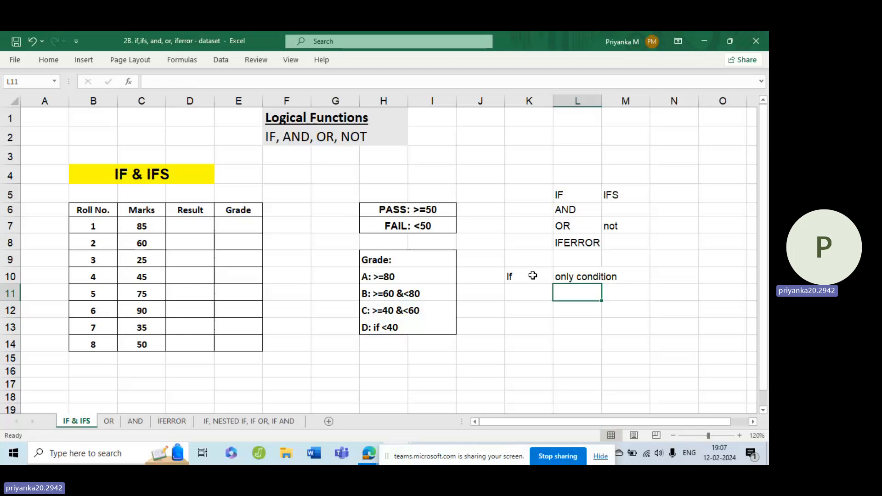
Note "ifs" in K11 with the description "multiple condition" in L11, and select both notes in K10:L11.
key("Left")
type("ifs")
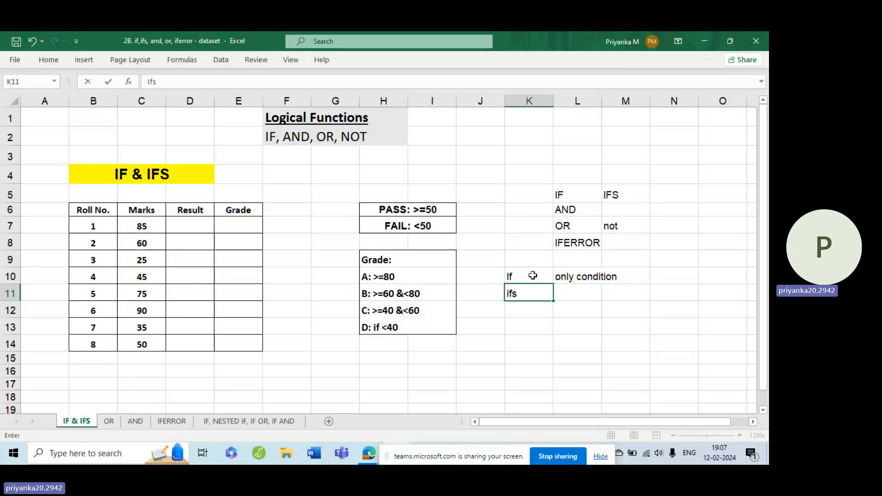
key("Tab")
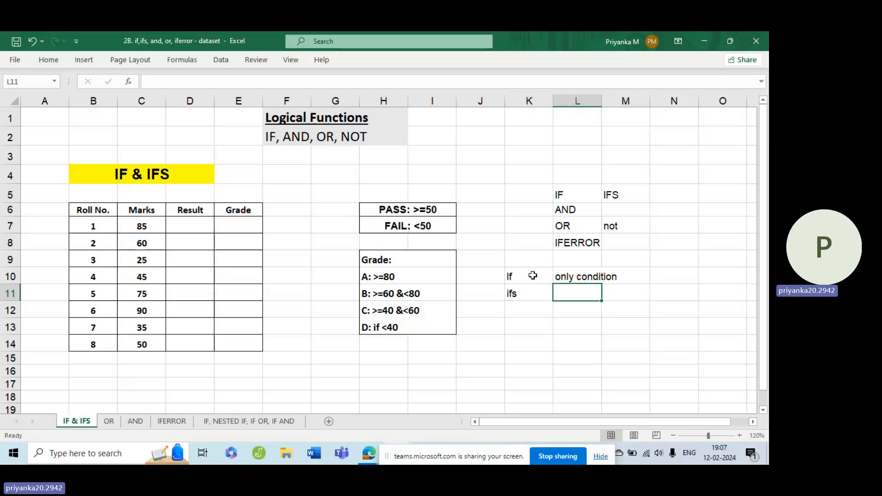
type("multiple condition")
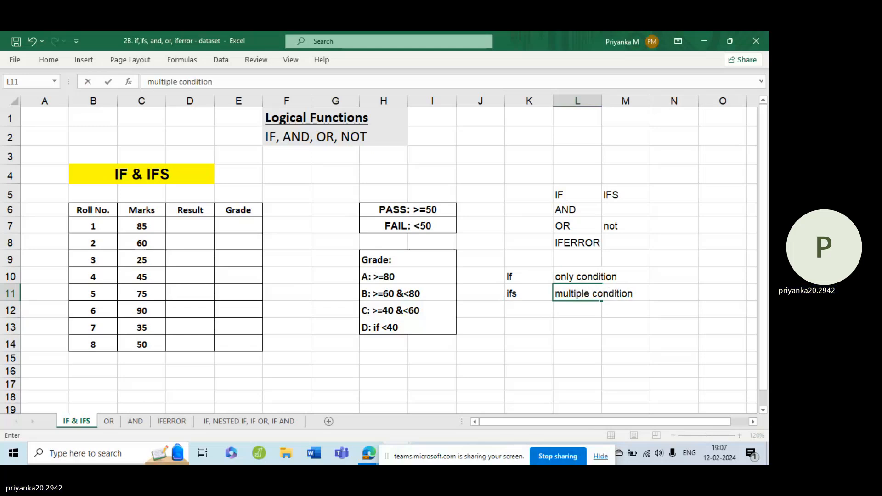
left_click(585, 313)
left_click_drag(533, 280, 591, 296)
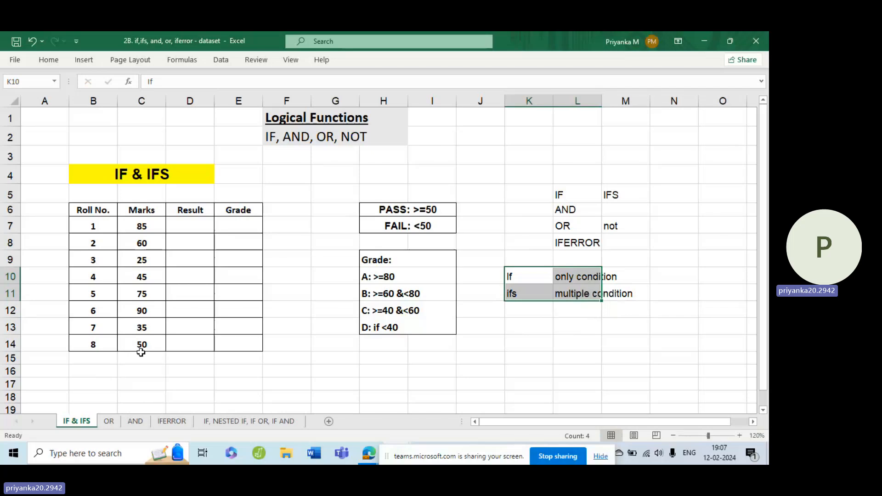
Examine the pass and fail criteria in H6:H7.
left_click(422, 211)
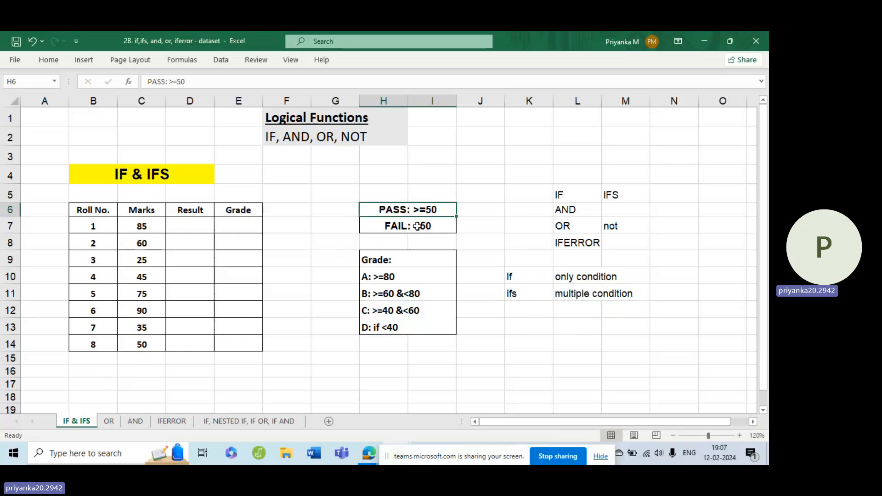
left_click(416, 228)
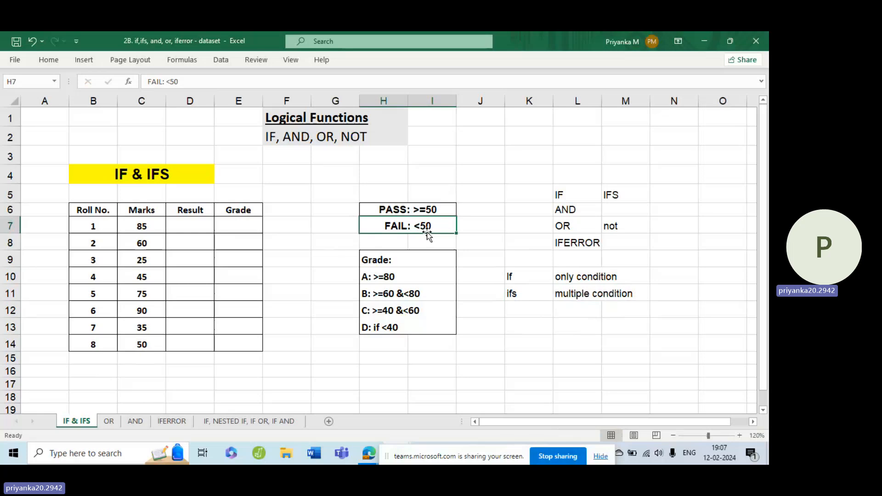
left_click_drag(433, 205, 433, 225)
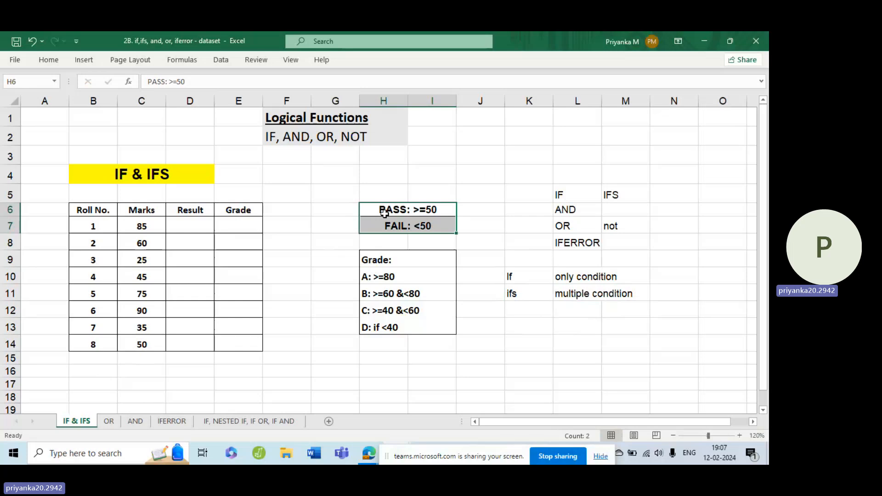
Enter =IF(C7>=50,"Pass","Fail") in D7 and fill the formula down the Result column to D14.
left_click(207, 224)
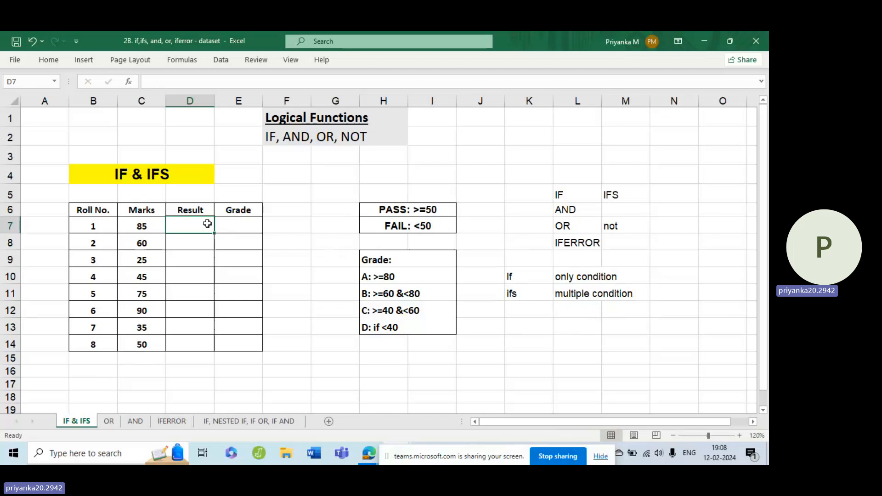
type("=")
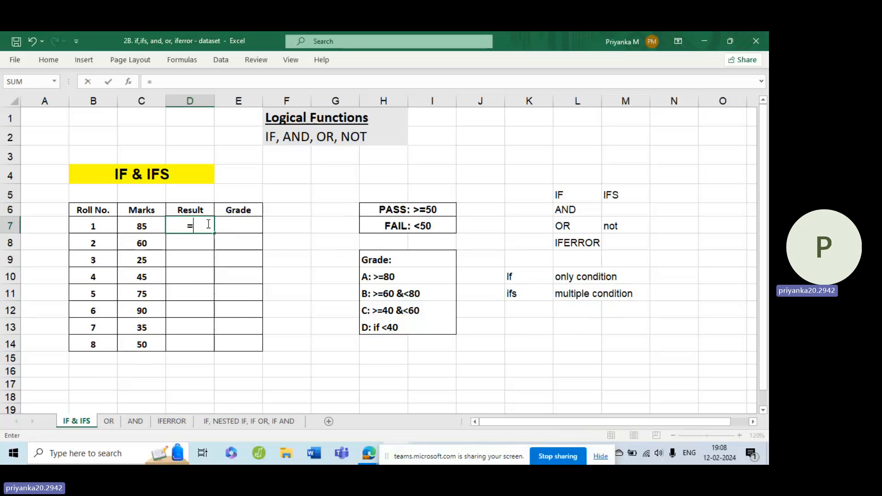
type("if")
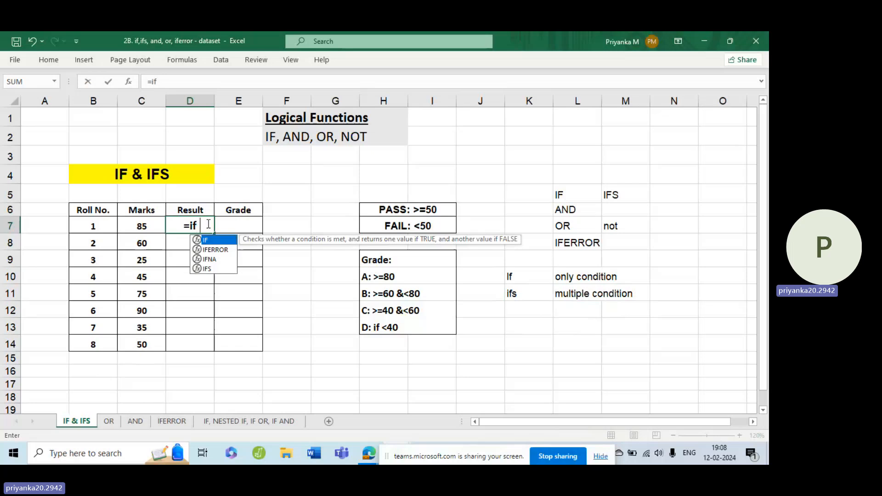
key("Tab")
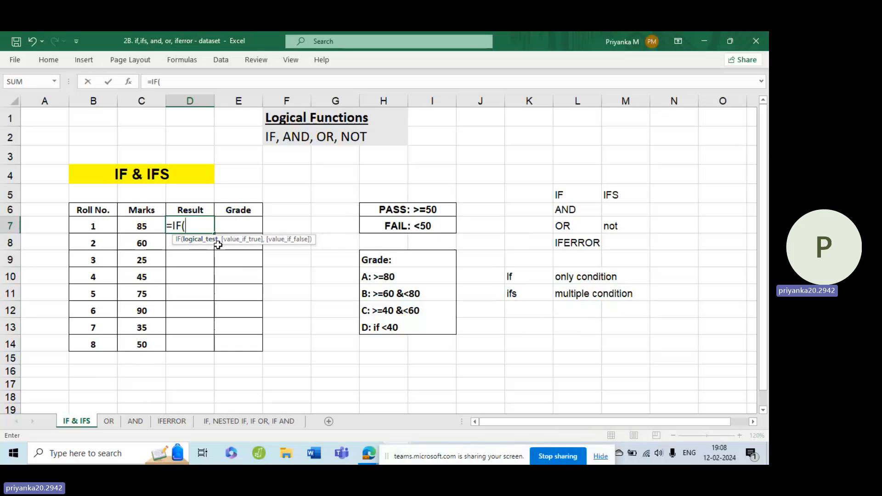
left_click(141, 225)
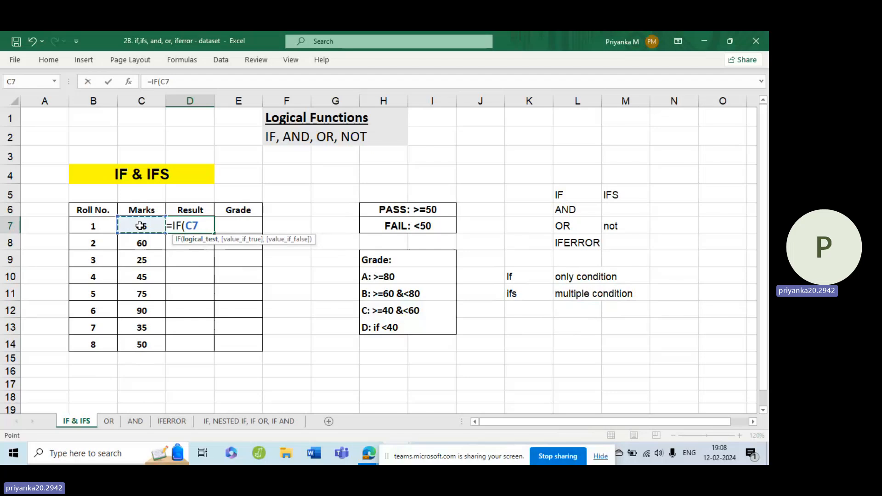
type(">=5")
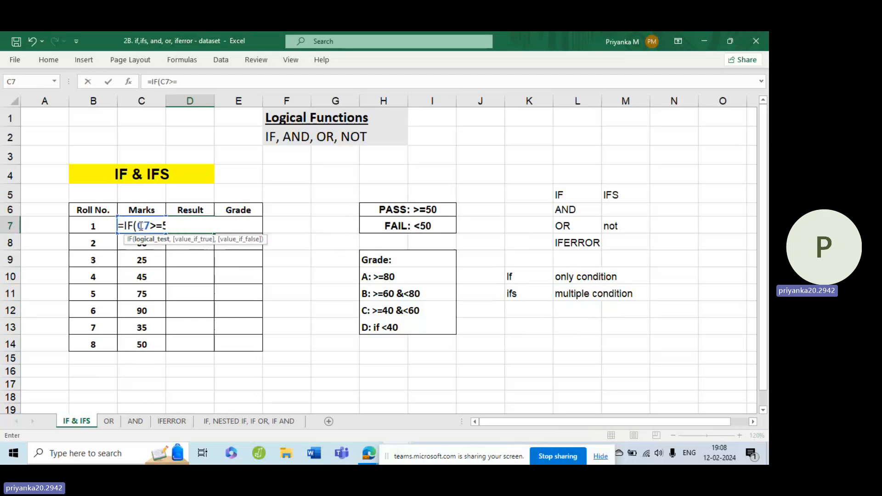
type("0,")
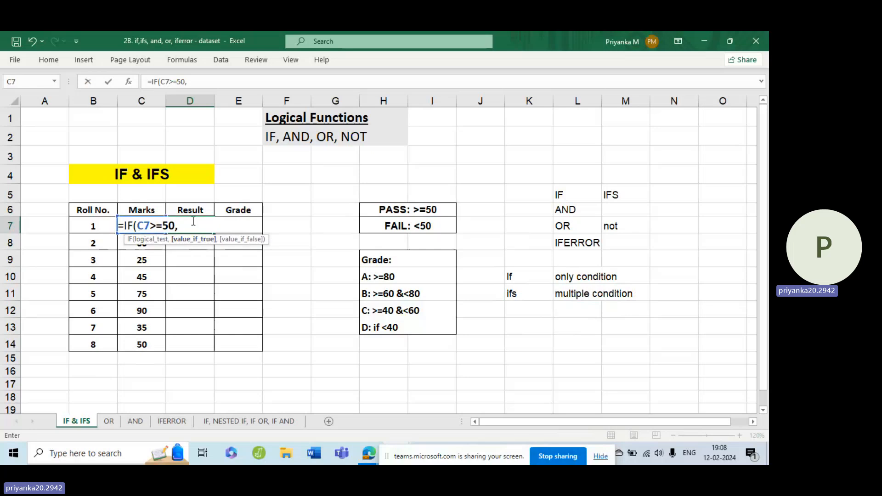
type("\"Pass\",")
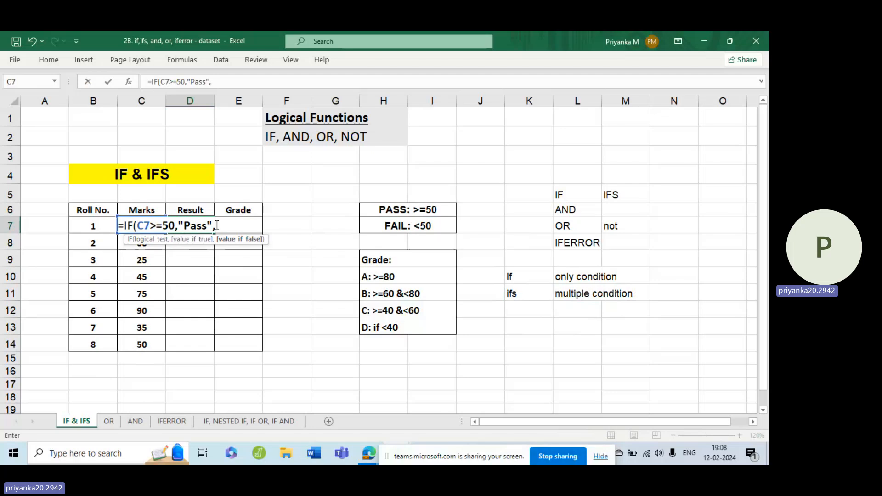
type("\"Fail\"")
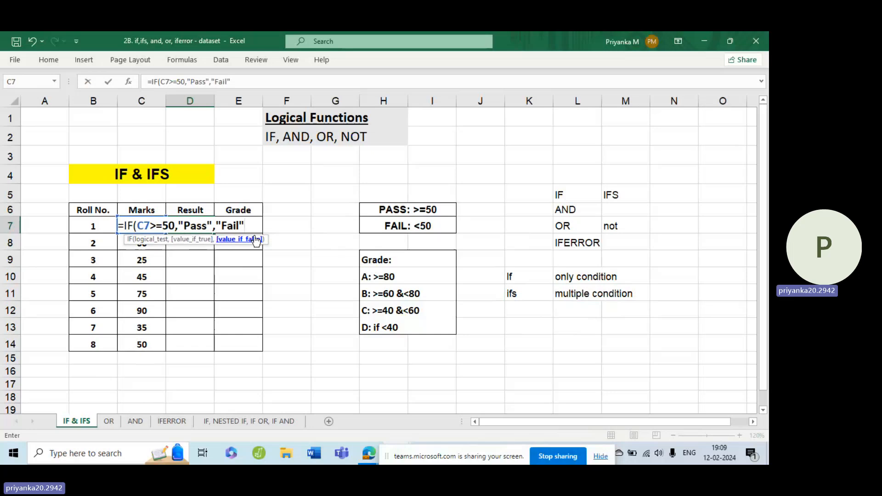
type(")")
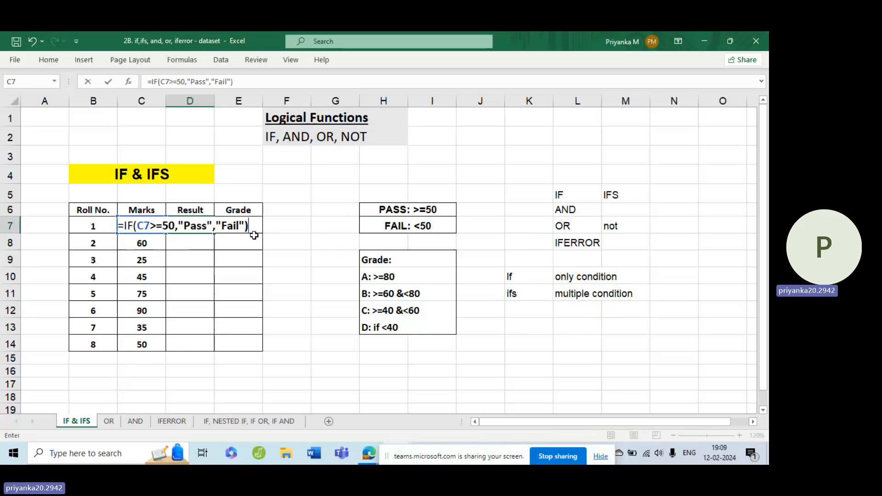
key("Return")
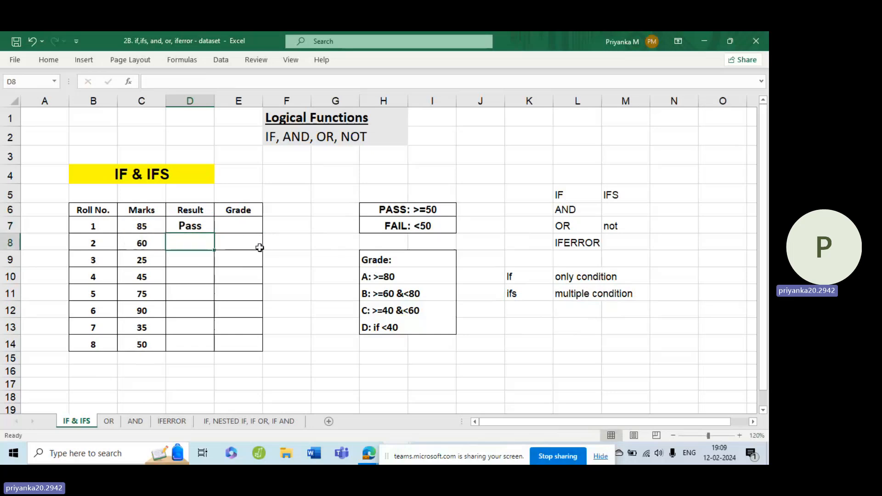
left_click(206, 225)
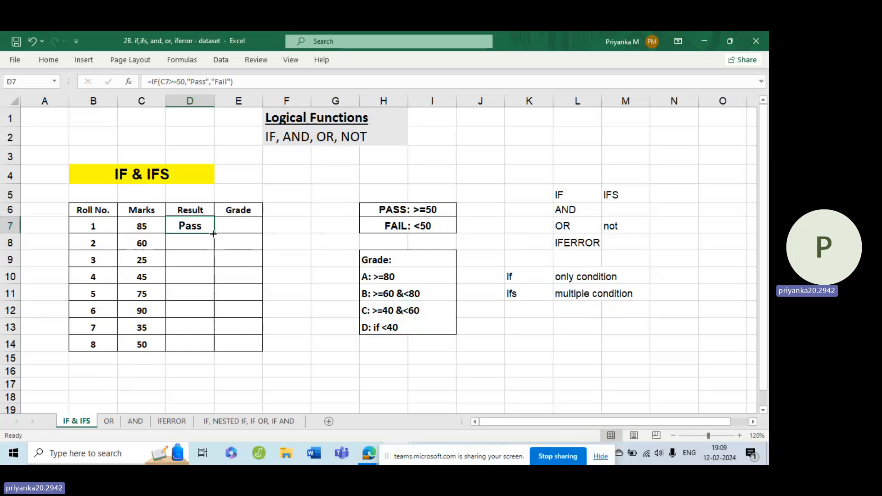
double_click(213, 234)
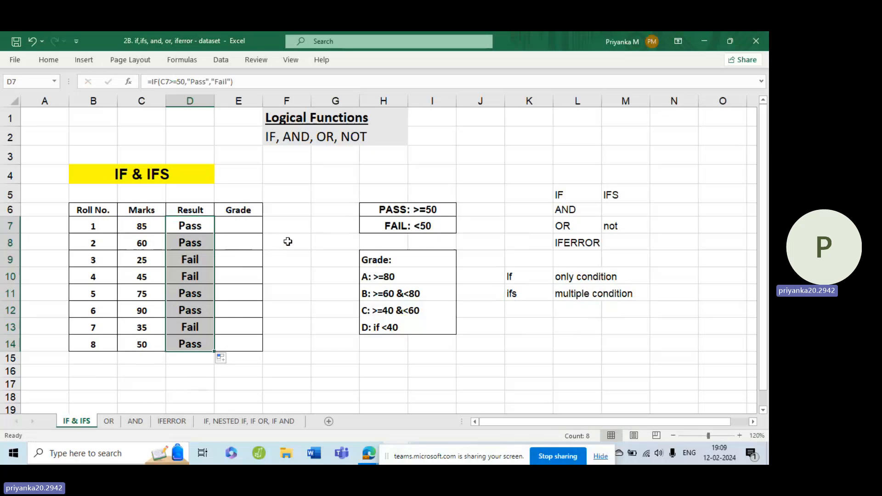
Examine the criteria for grades A to D in H10:H13 and select the first Grade cell, E7.
left_click(241, 229)
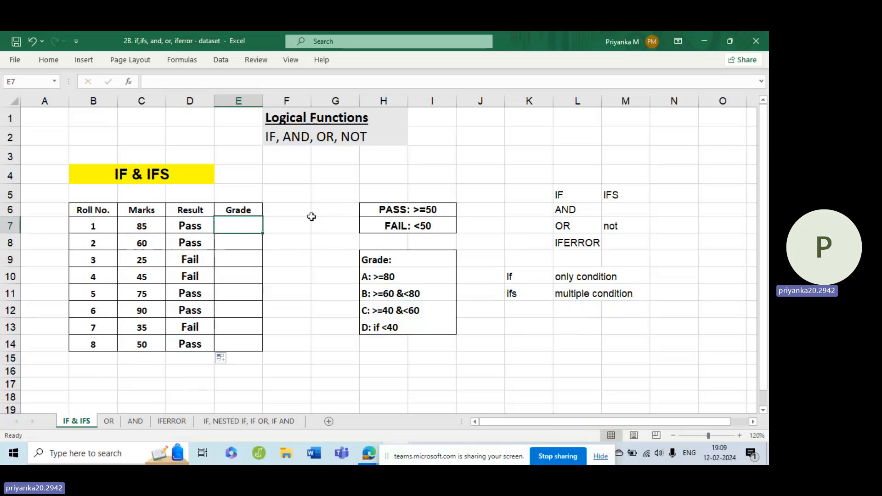
left_click_drag(381, 277, 390, 327)
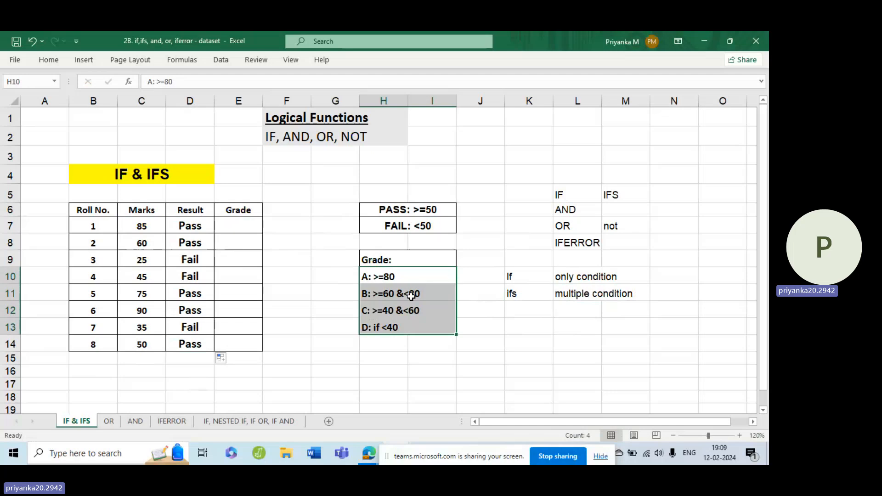
left_click(405, 278)
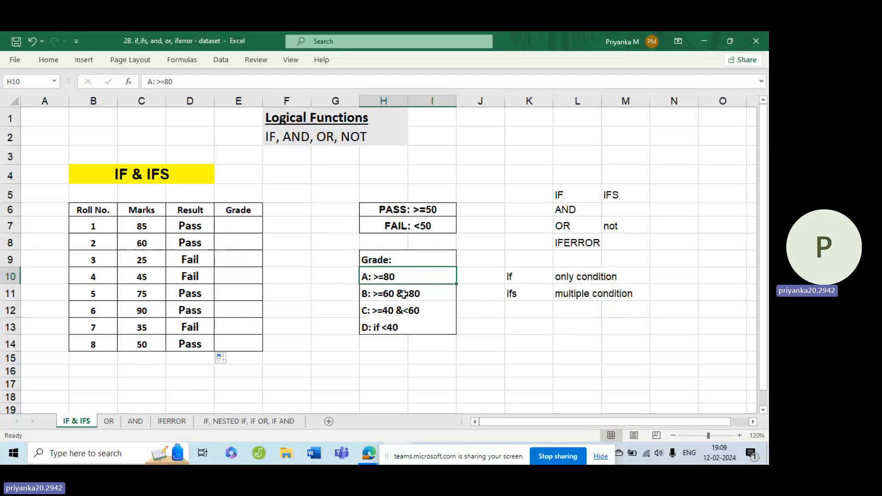
left_click(386, 293)
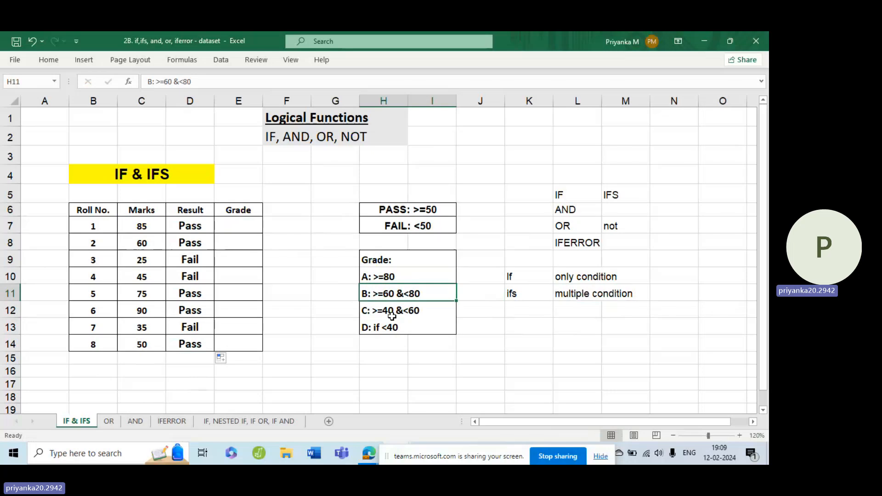
left_click(384, 307)
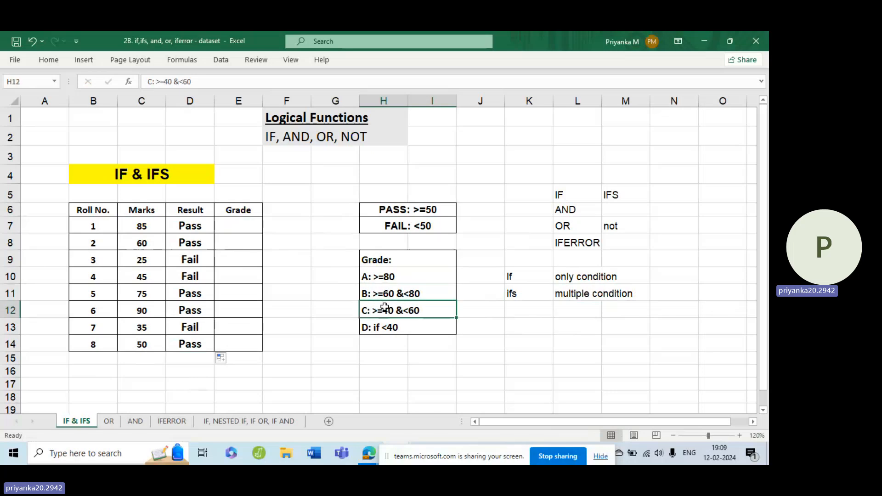
left_click(390, 328)
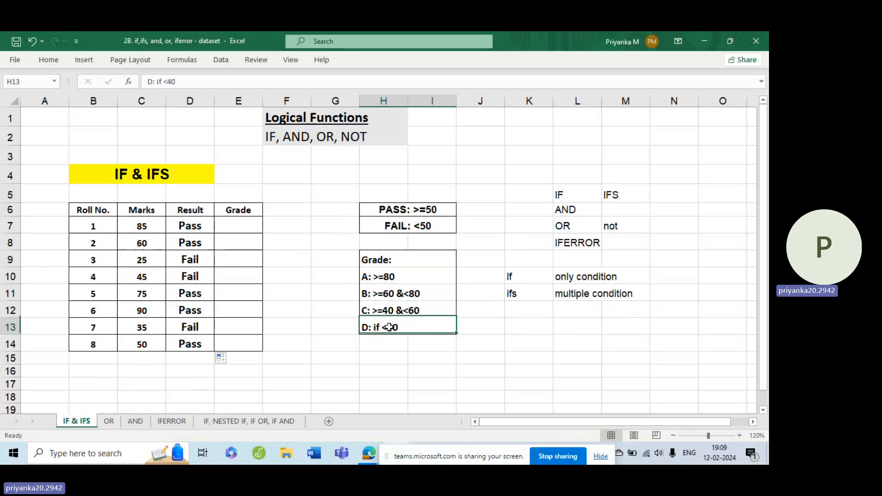
left_click(237, 222)
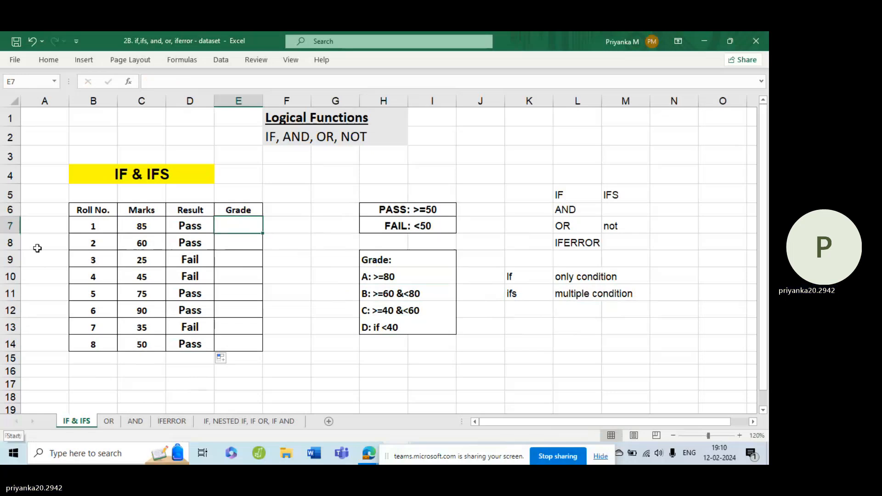
Begin an IFS formula in E7 with the condition C7>=80 returning "A".
left_click(740, 435)
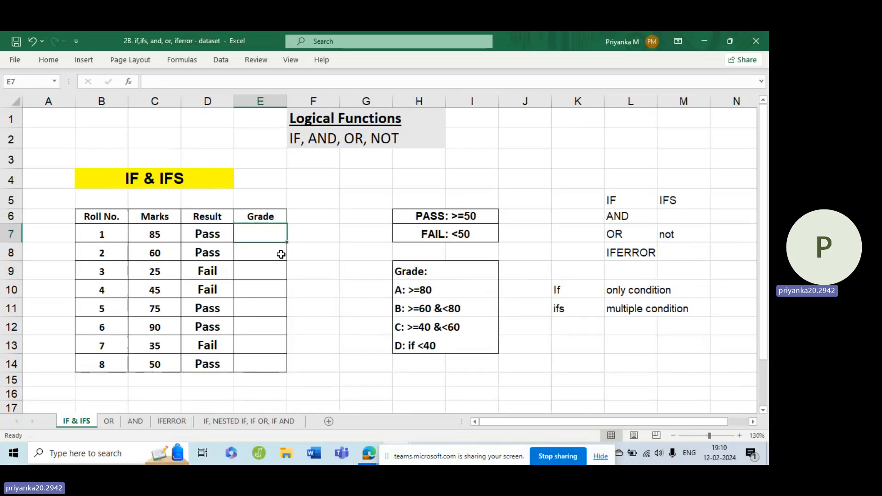
double_click(280, 230)
type("=")
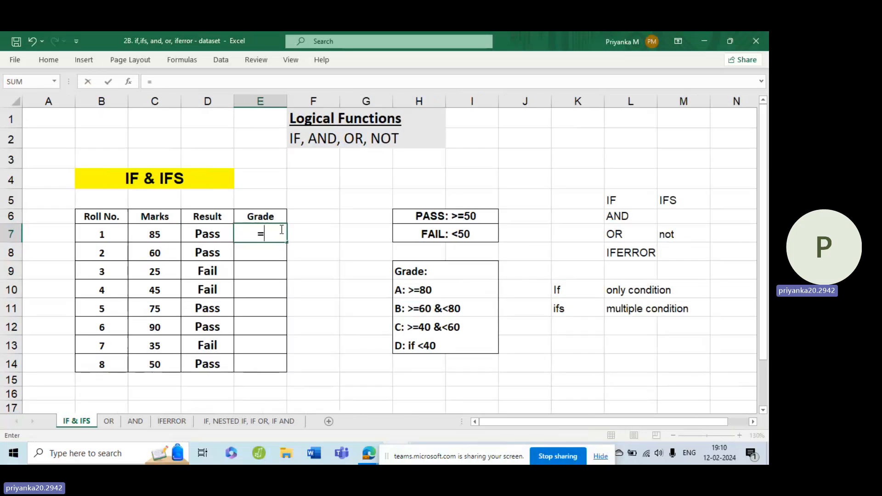
type("if")
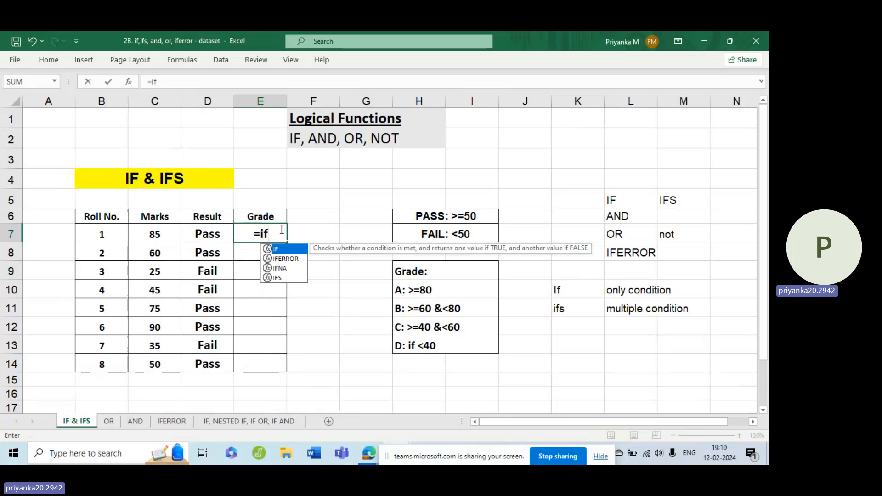
type("s")
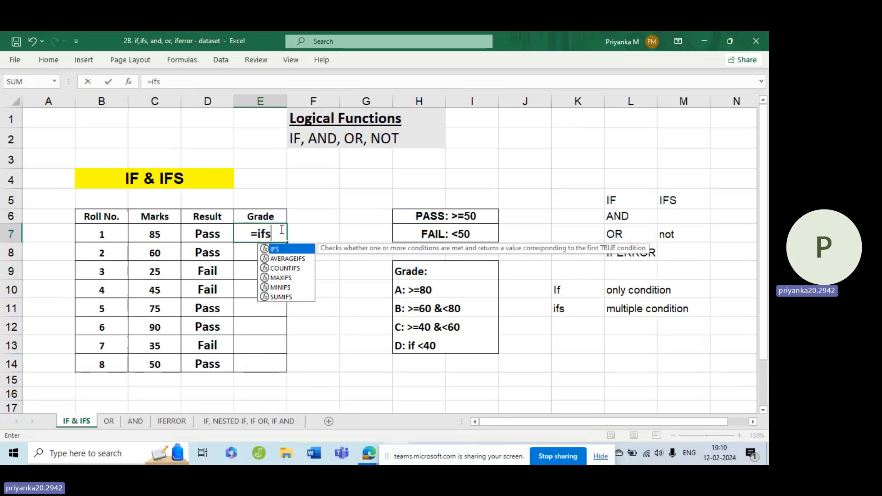
key("Tab")
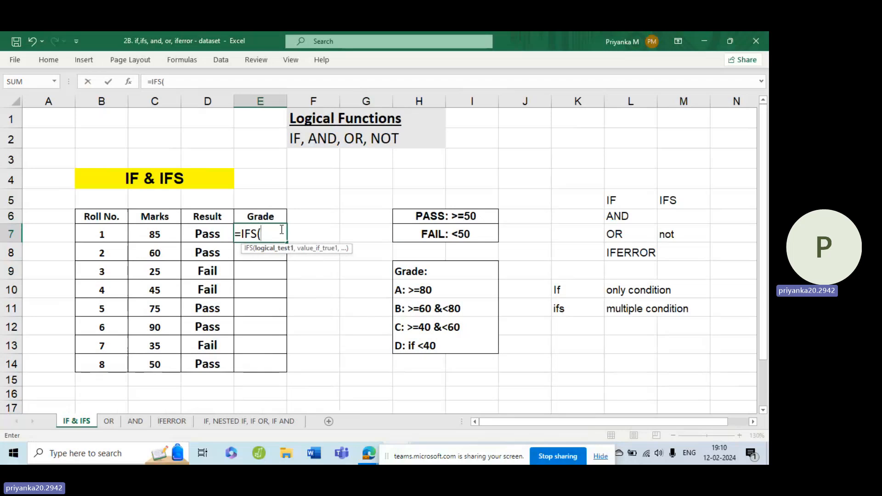
left_click(163, 228)
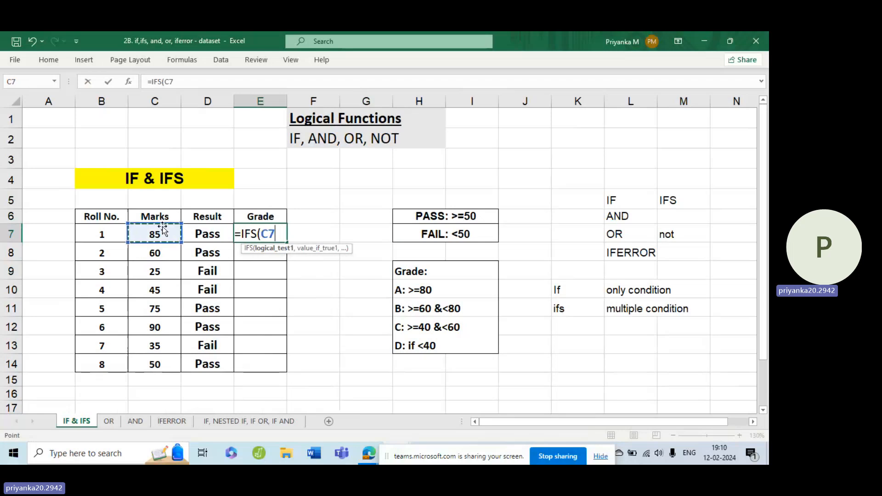
type(">=80")
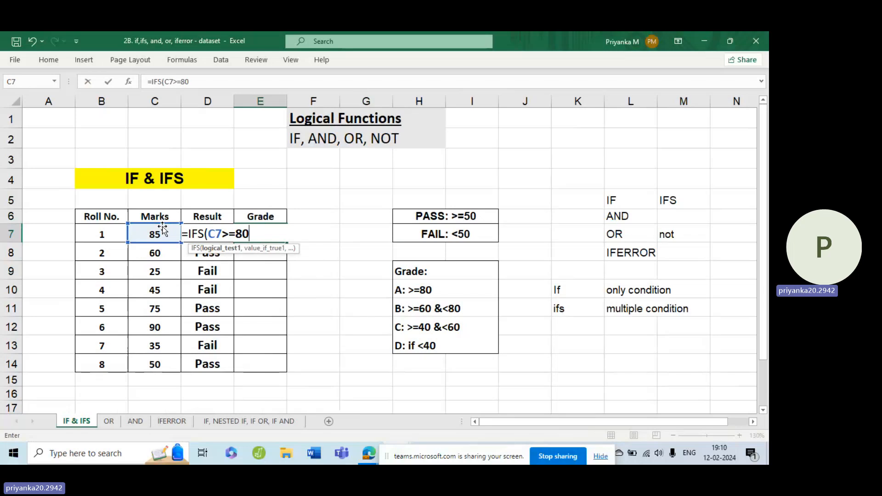
type(",\"a")
key("BackSpace")
type("A")
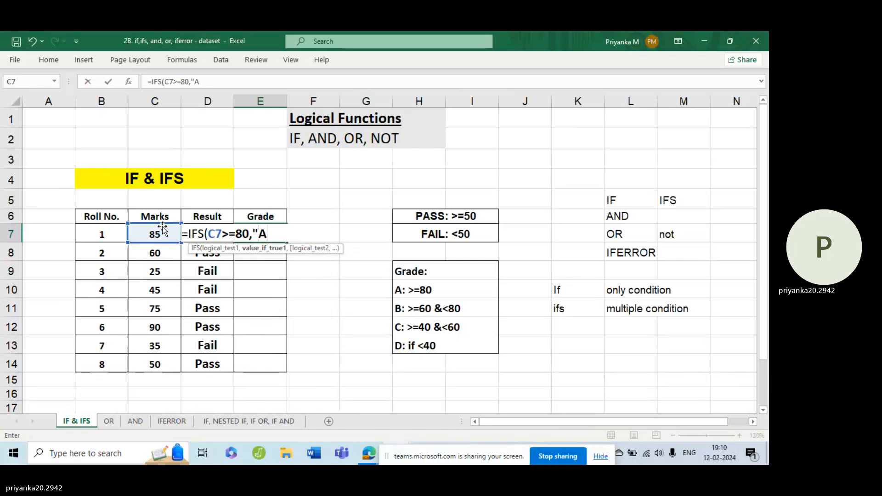
type("\",")
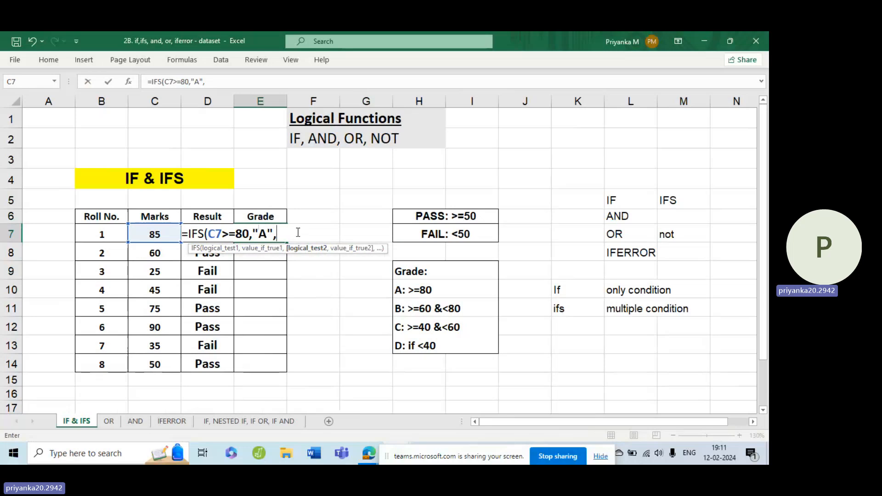
type("b")
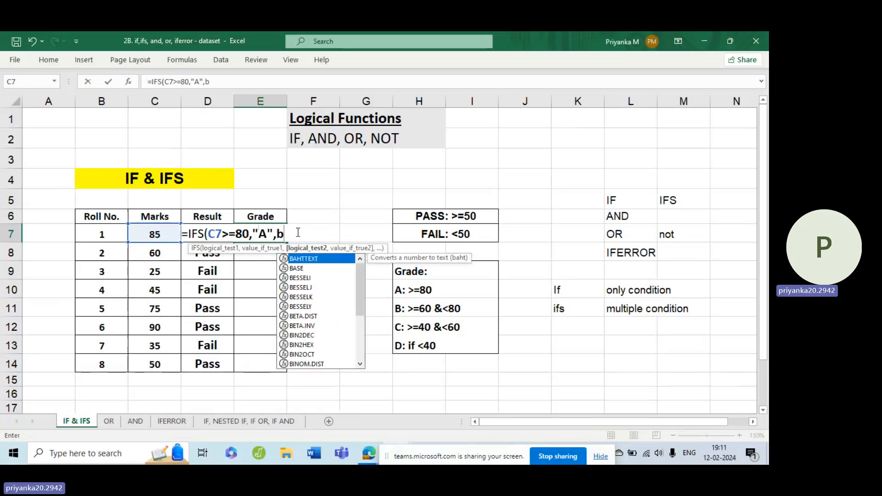
type(">")
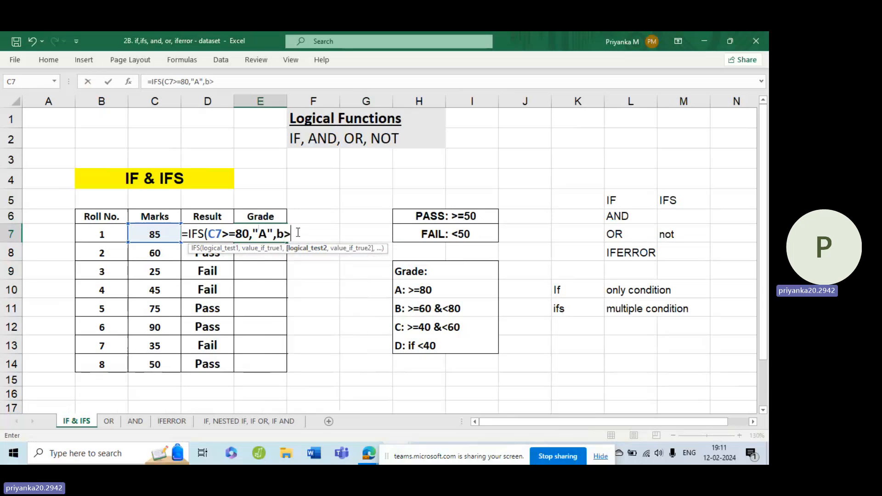
type("=60")
key("BackSpace")
key("BackSpace")
key("BackSpace")
key("BackSpace")
key("BackSpace")
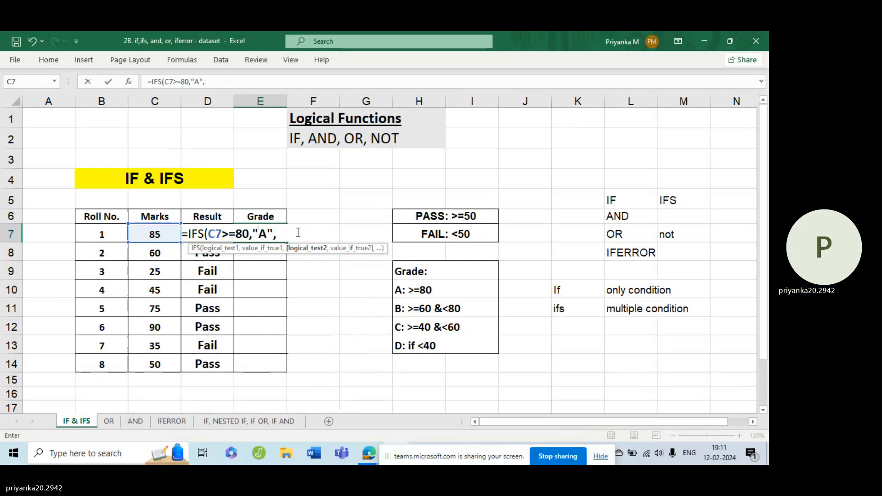
Add the second condition C7>=60 returning "B" to the IFS formula in E7.
type("B")
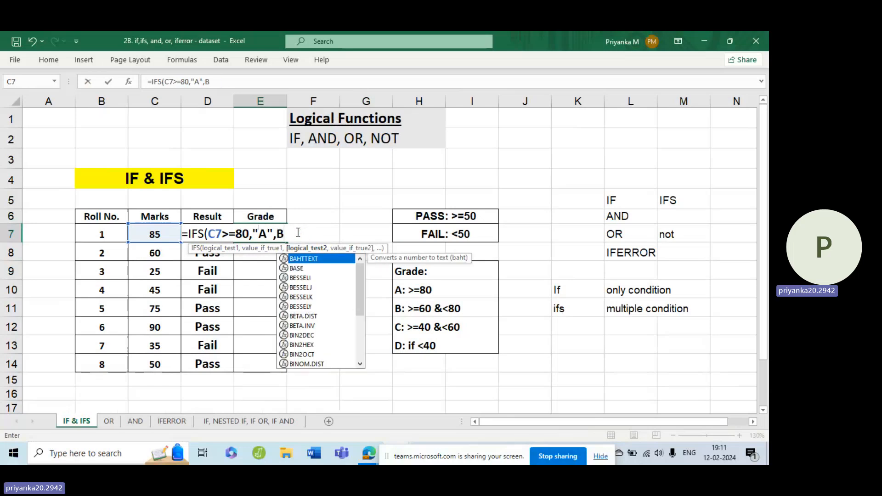
type(">=6")
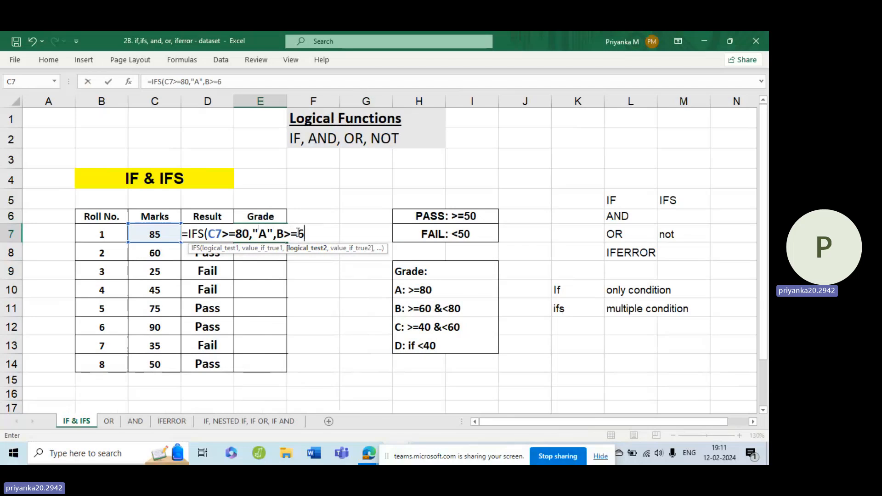
type("0,\"B")
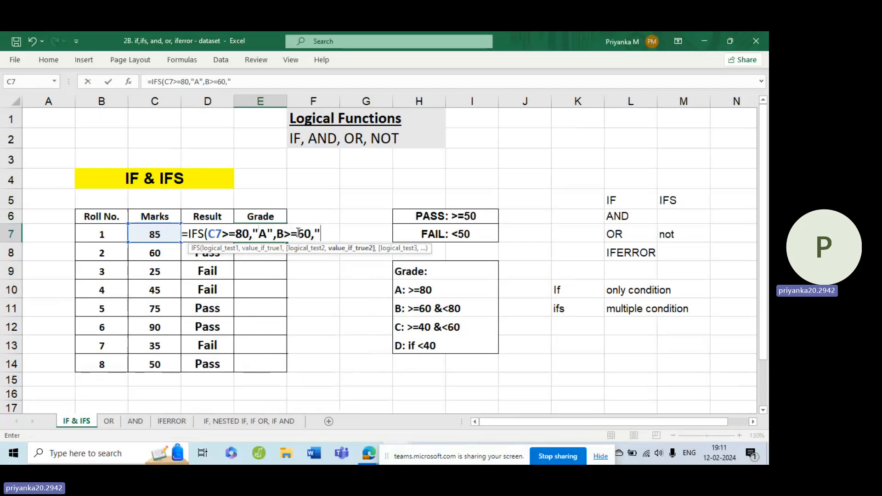
type("\",")
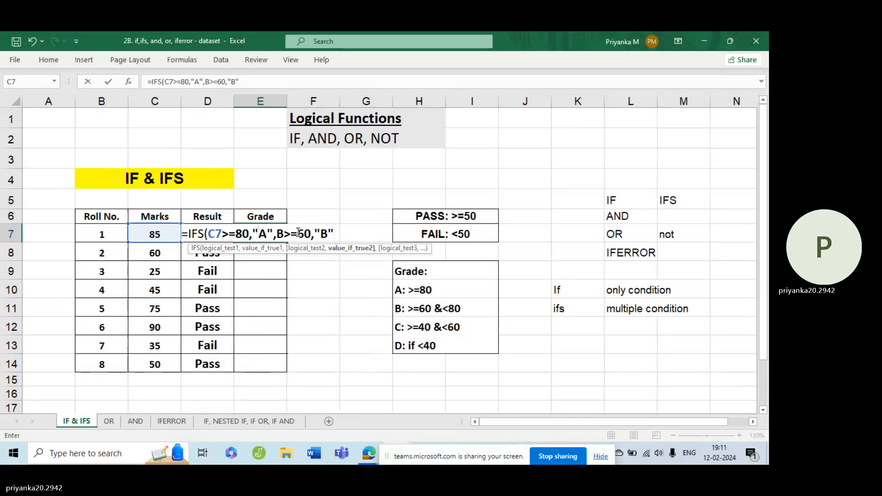
left_click(287, 233)
key("BackSpace")
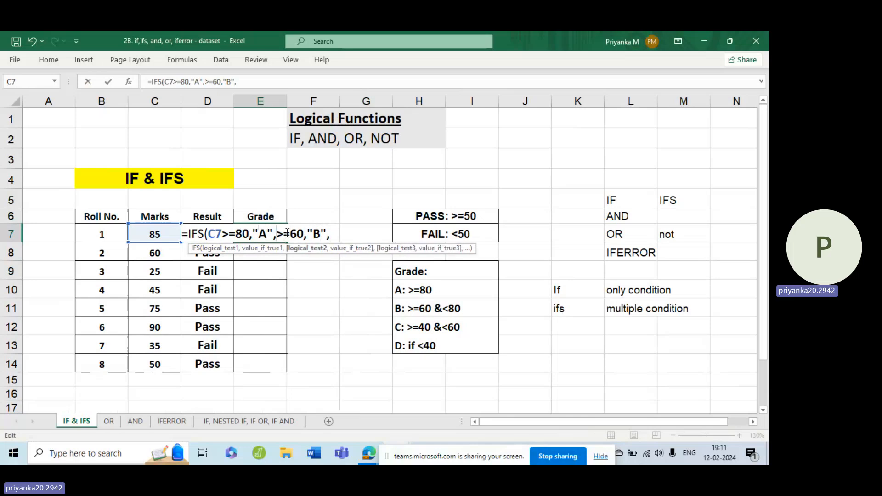
left_click(165, 233)
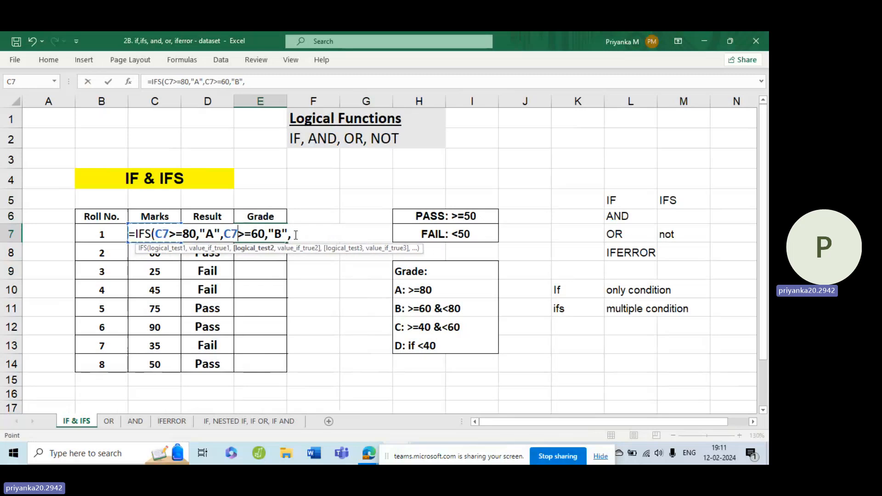
left_click(295, 235)
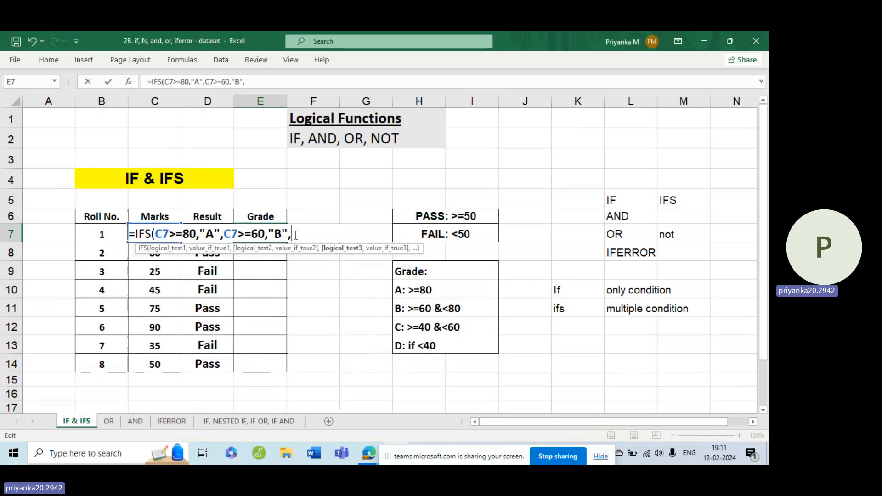
Add the conditions C7>=40 returning "C" and C7<40 returning "D" to the IFS formula in E7.
type("C7>=40,")
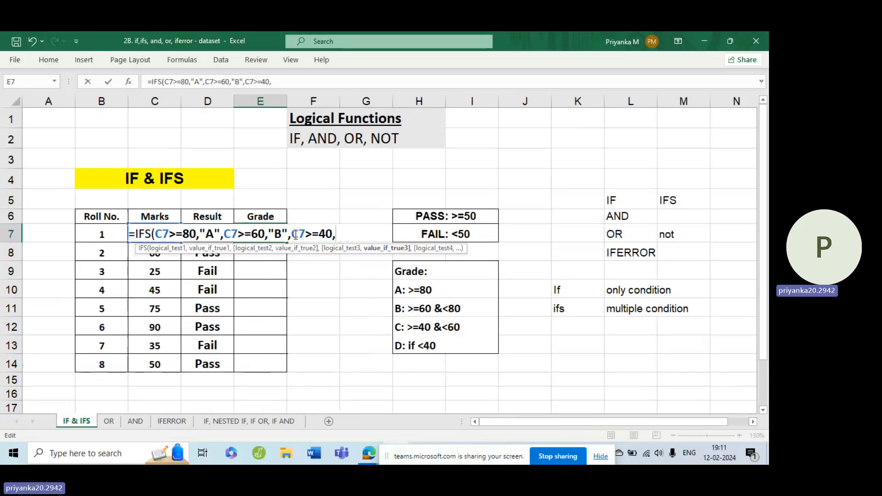
type("\"C\",")
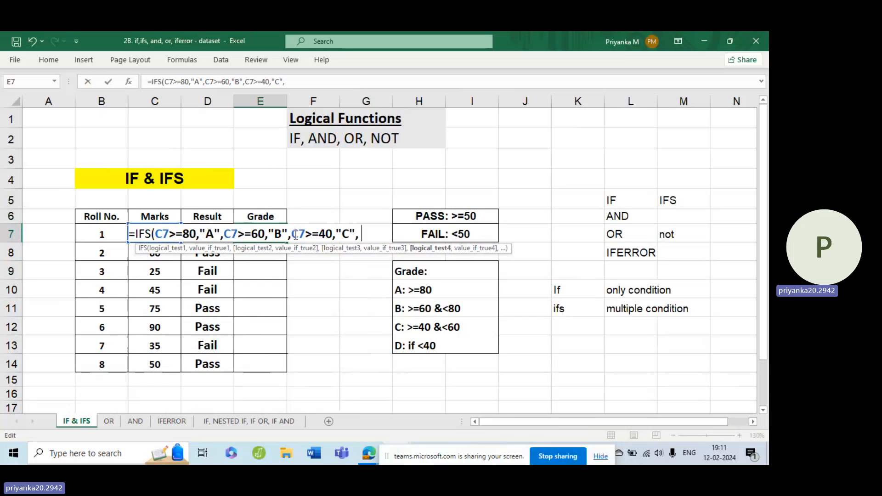
type(" C")
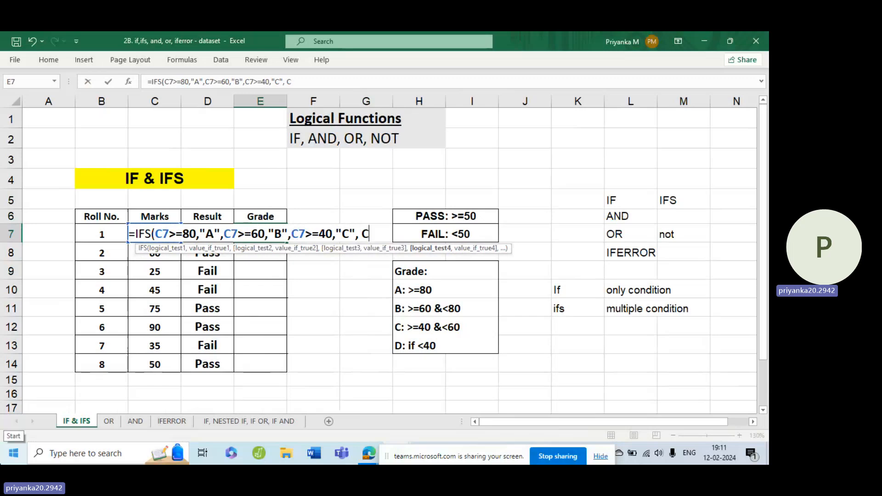
type("7<40")
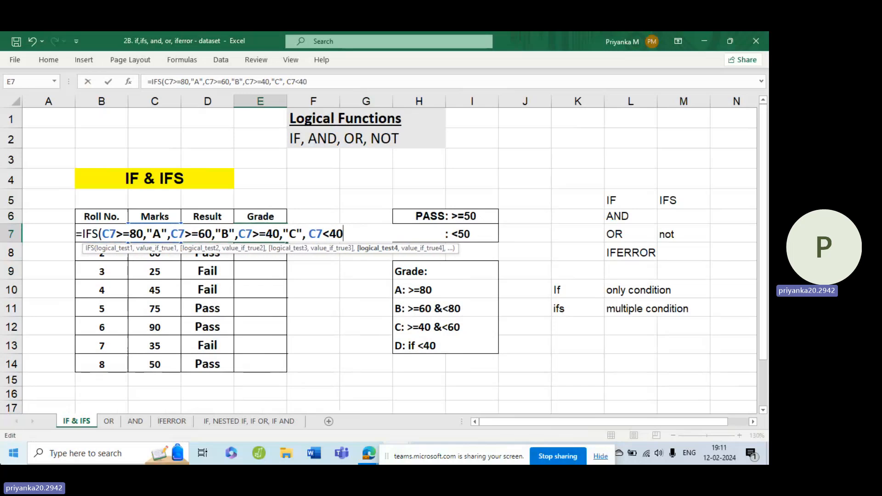
type(",\"D\"")
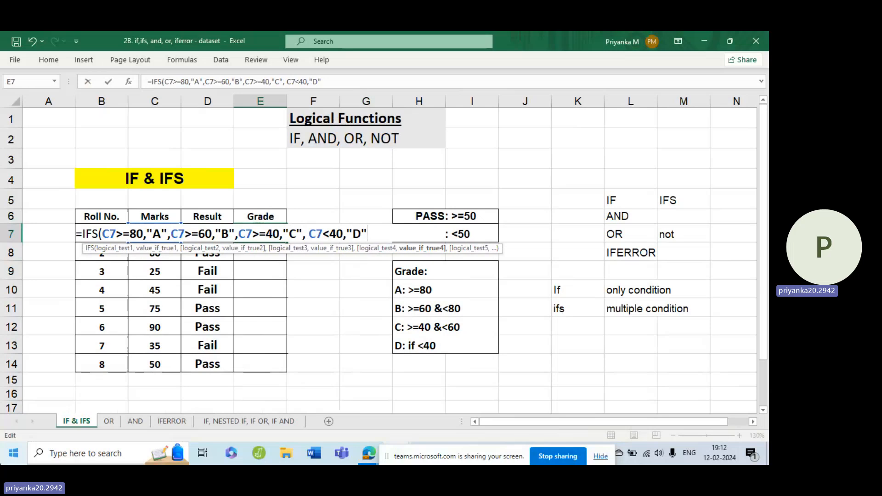
Close and enter the IFS formula in E7, and fill it down the Grade column to E14.
type(",")
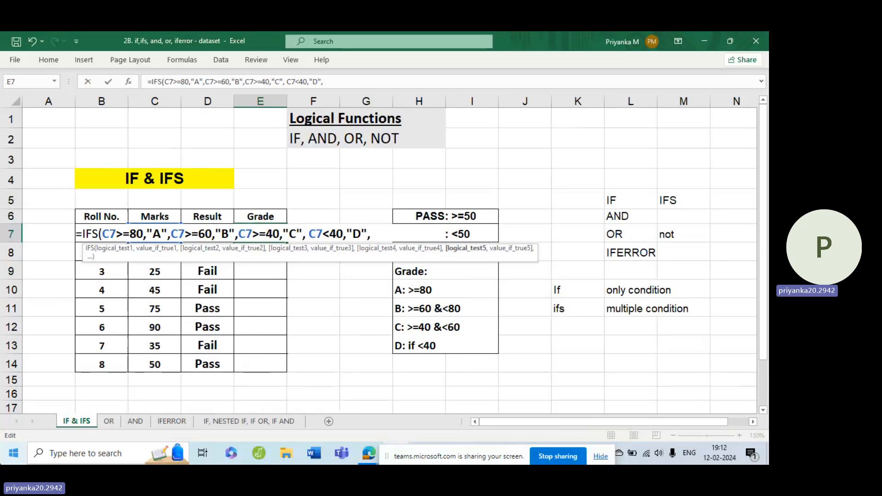
key("BackSpace")
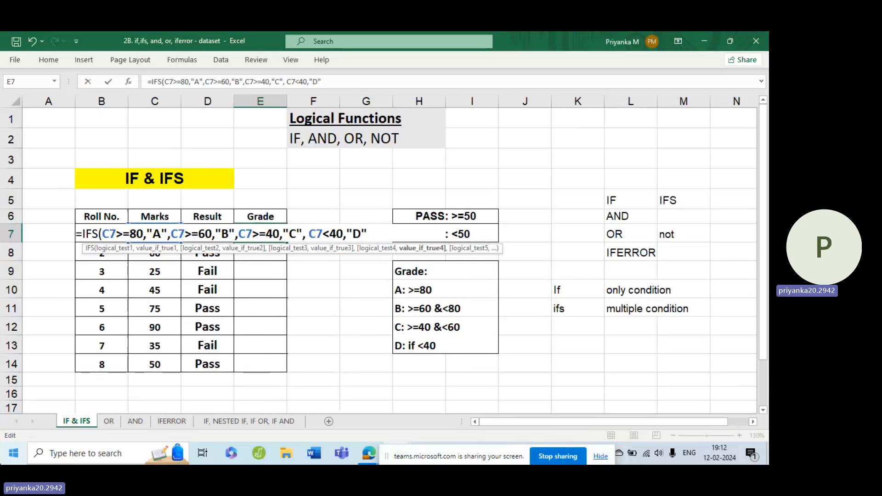
type(")")
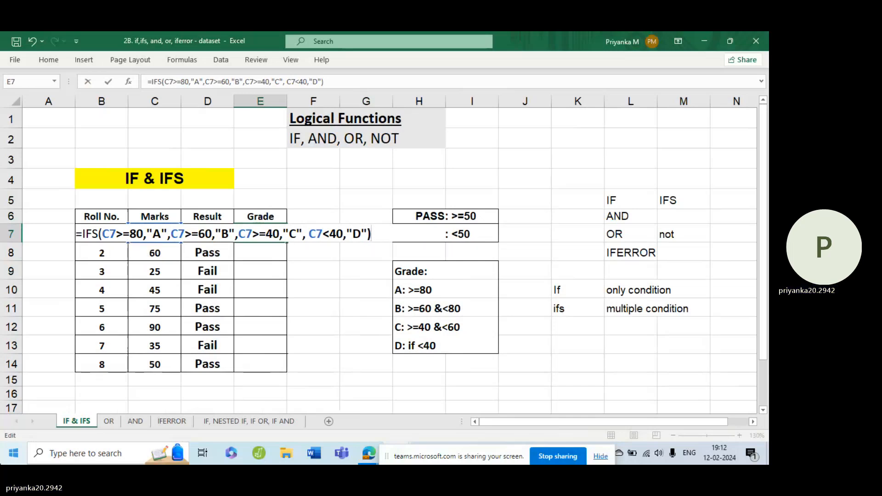
key("Return")
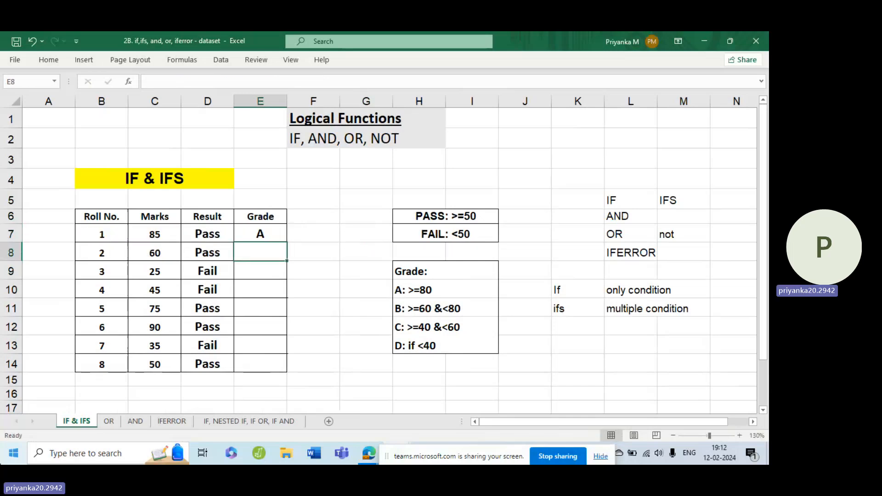
left_click(277, 231)
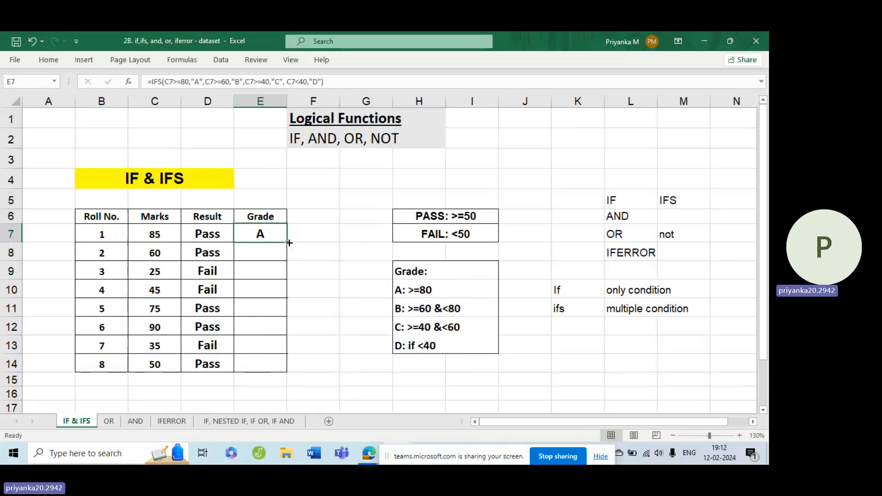
double_click(288, 243)
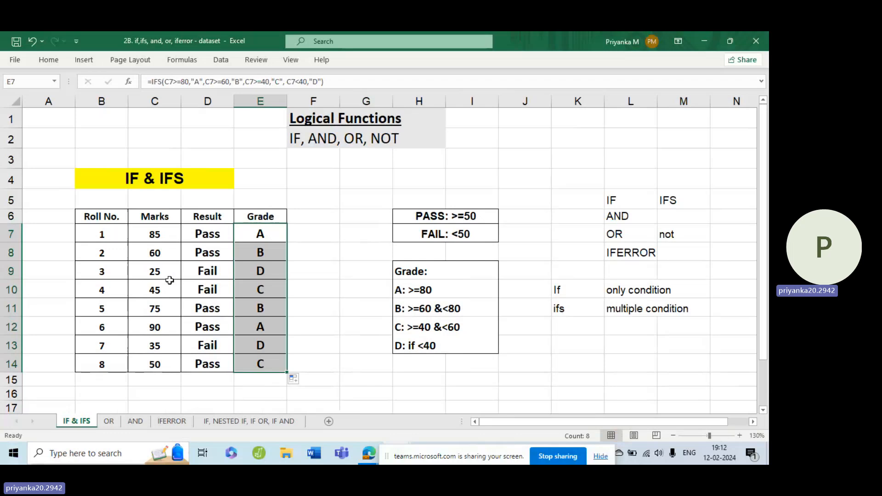
Open the OR sheet and examine its task text, the colour pairs in F7:G18 and the 0/1 table in F21:H24.
left_click(109, 422)
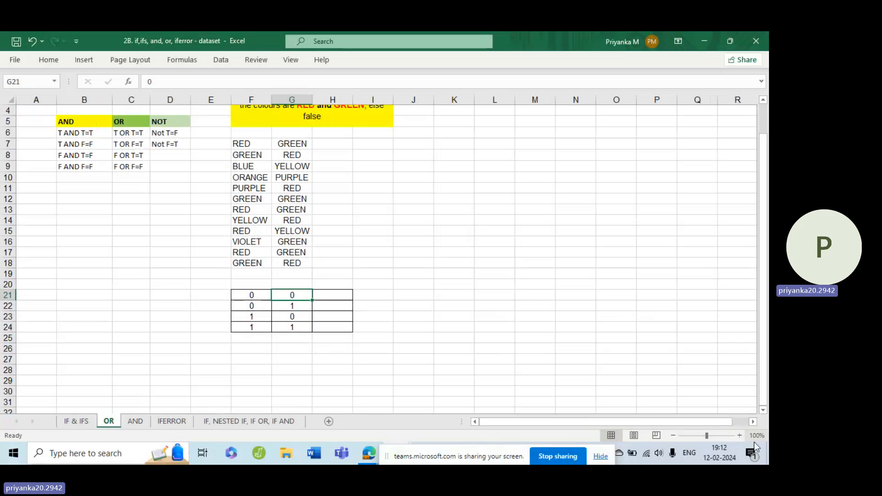
scroll(664, 301, "up", 1)
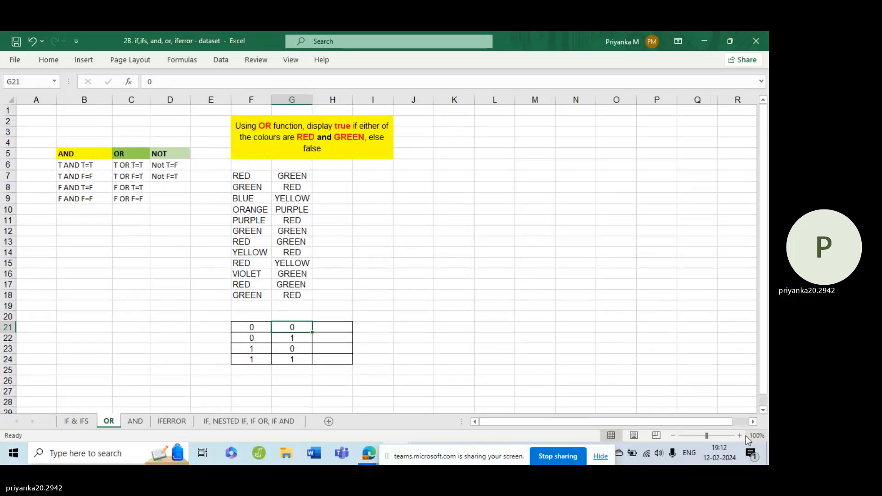
left_click(756, 436)
left_click(353, 217)
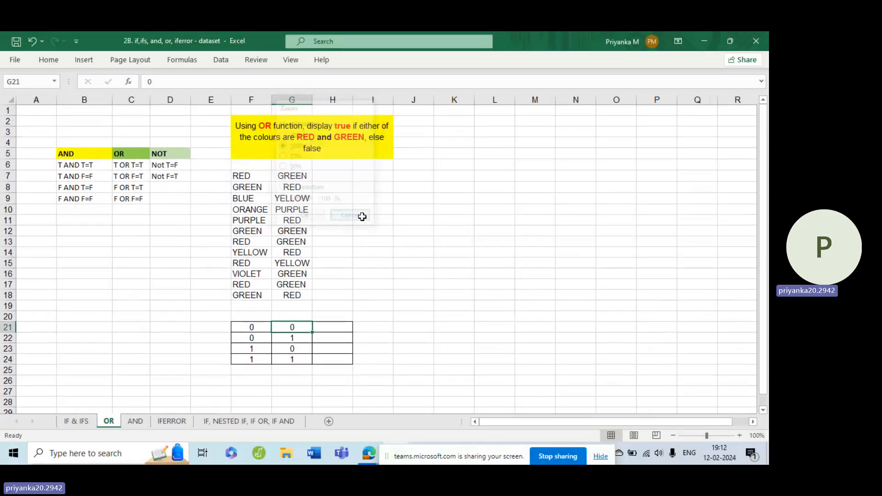
left_click(741, 436)
left_click(740, 435)
left_click(741, 435)
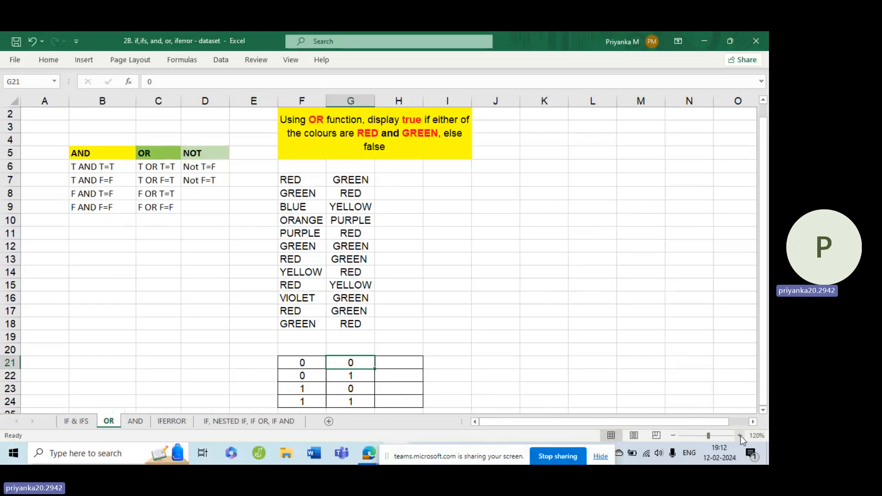
scroll(732, 354, "down", 2)
scroll(732, 354, "up", 2)
scroll(732, 354, "down", 4)
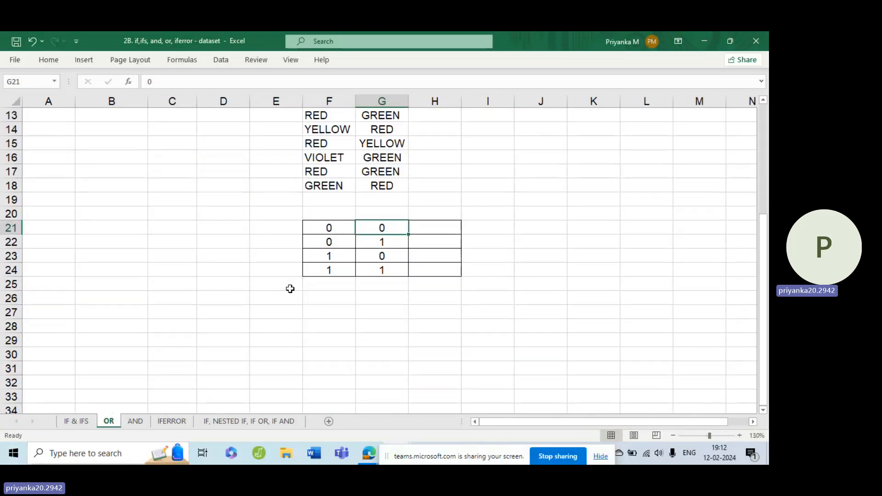
Enter the heading OR in D21 and the pair 0 and FALSE in C22:D22.
left_click(205, 229)
type("OR")
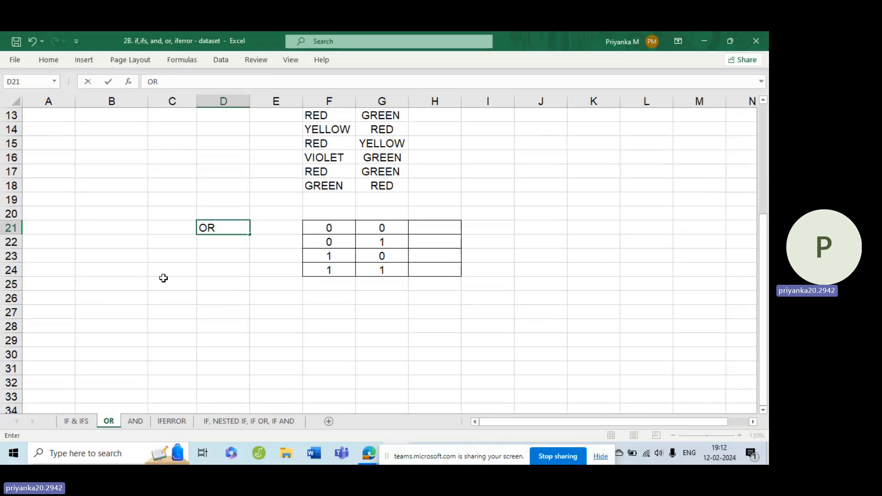
left_click(152, 246)
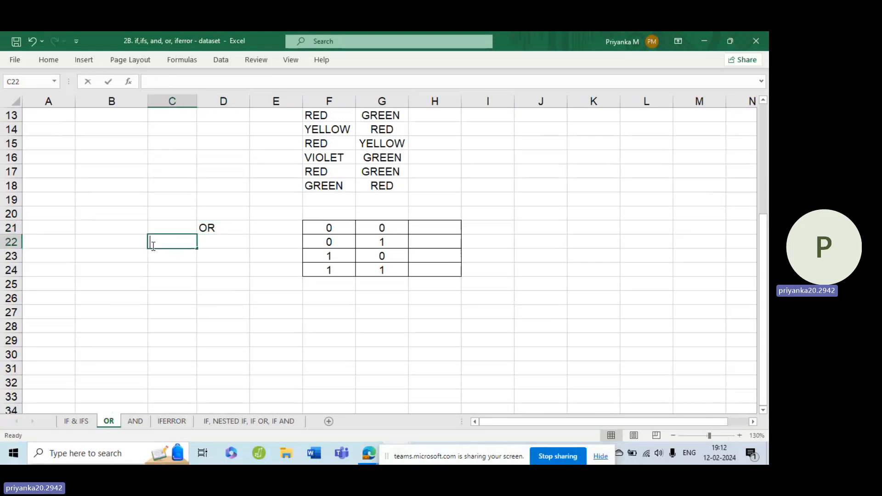
type("0")
key("Tab")
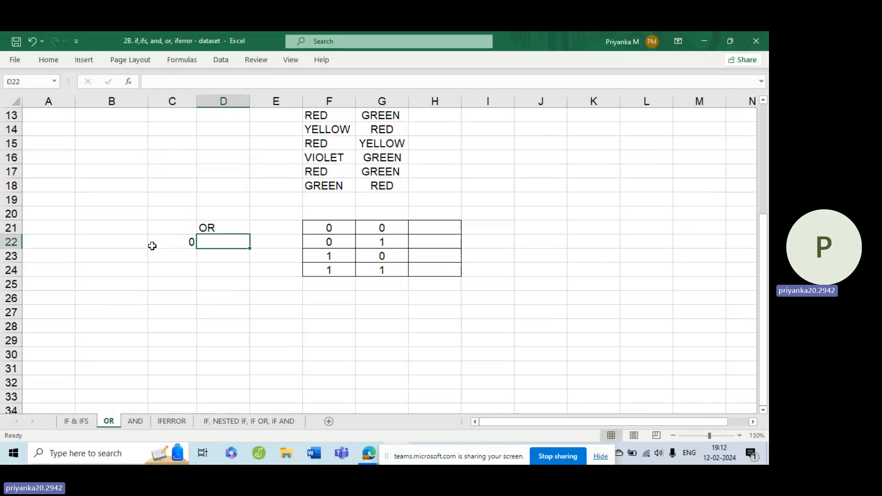
type("FALS")
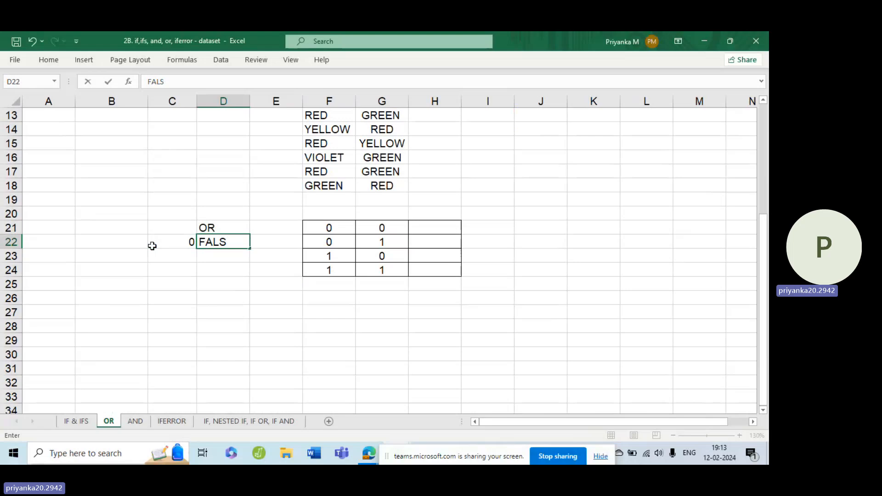
type("E")
key("Return")
Complete the value key below with 1 in C23 and TRUE in D23.
key("Left")
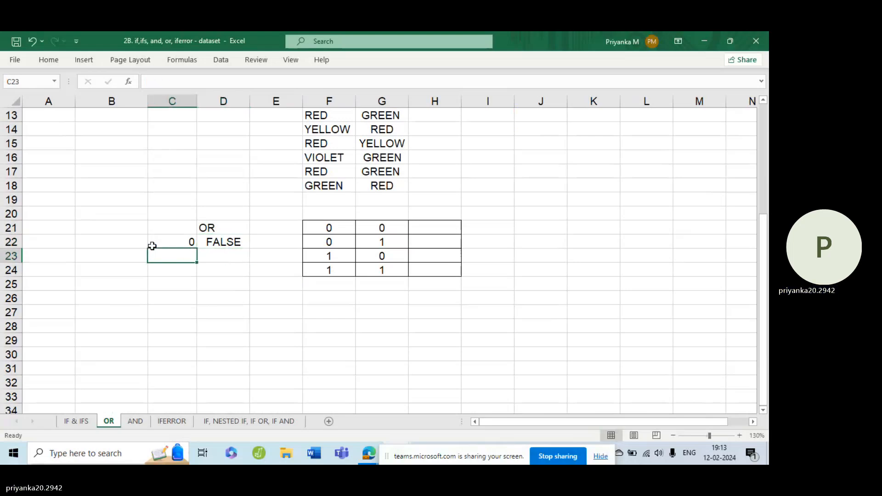
type("1")
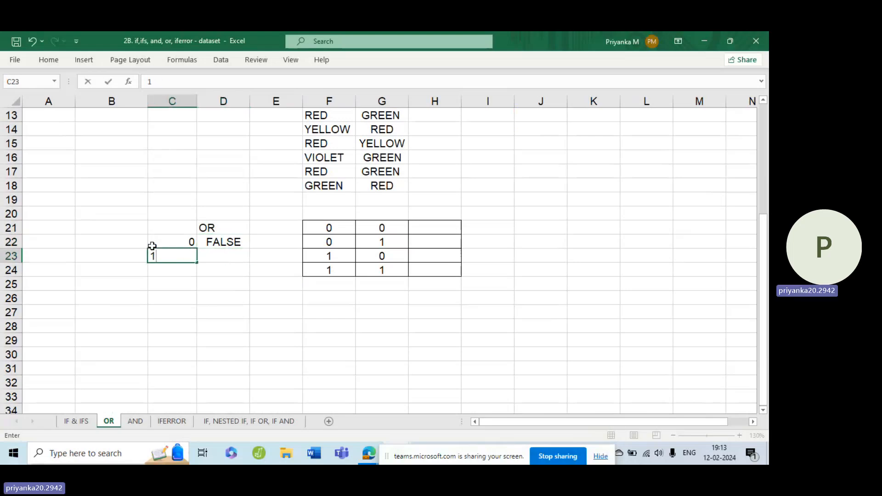
key("Right")
type("TRUE")
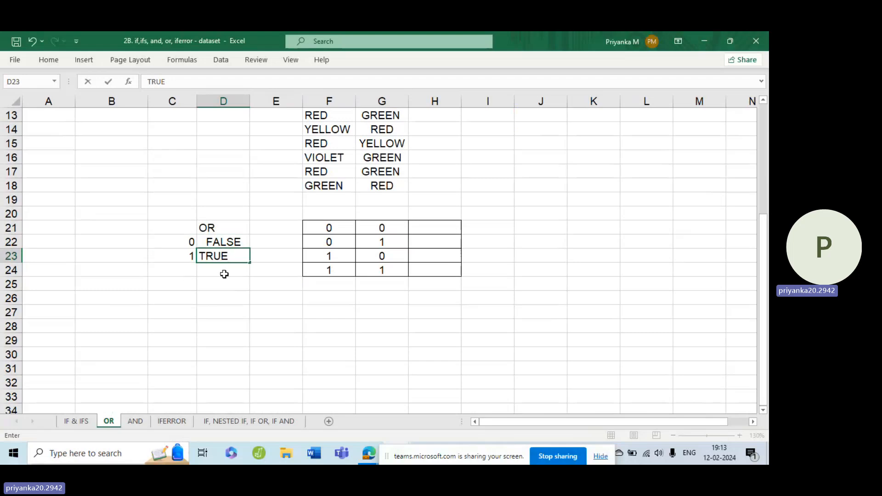
key("Return")
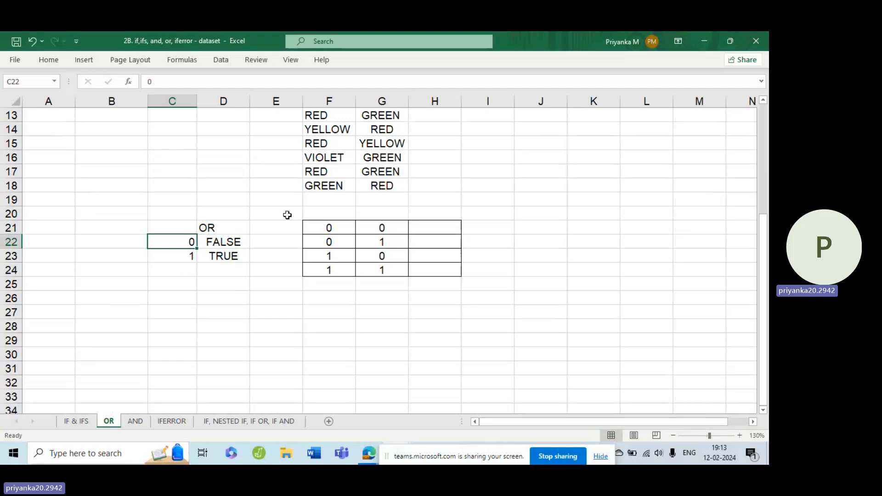
Enter the heading "INPUT 1" in F20 above the first column of the 0/1 table.
left_click(332, 216)
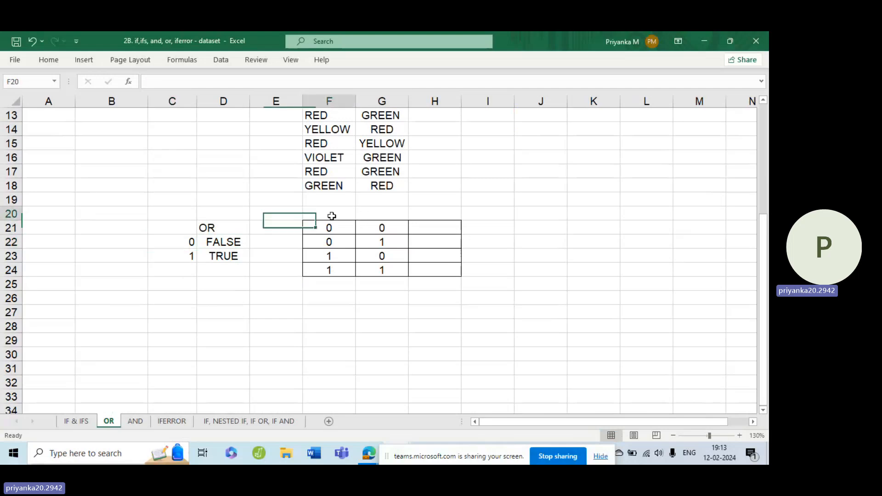
type("INPUT")
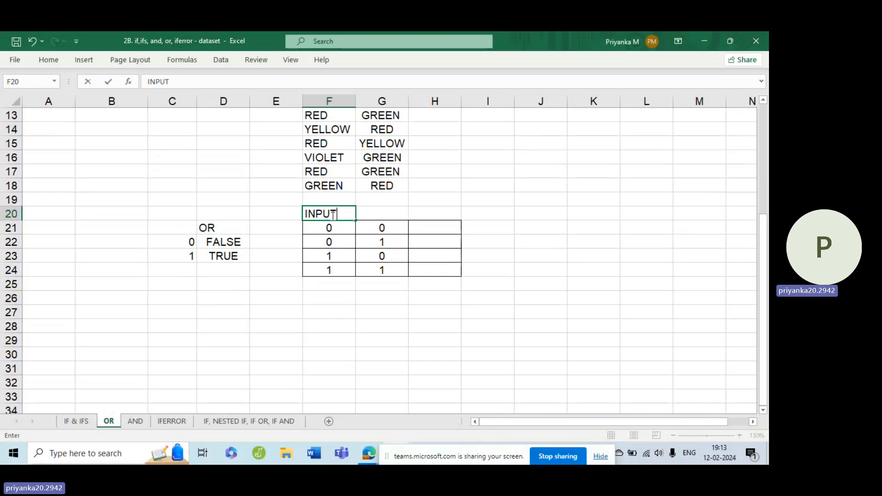
type(" 1")
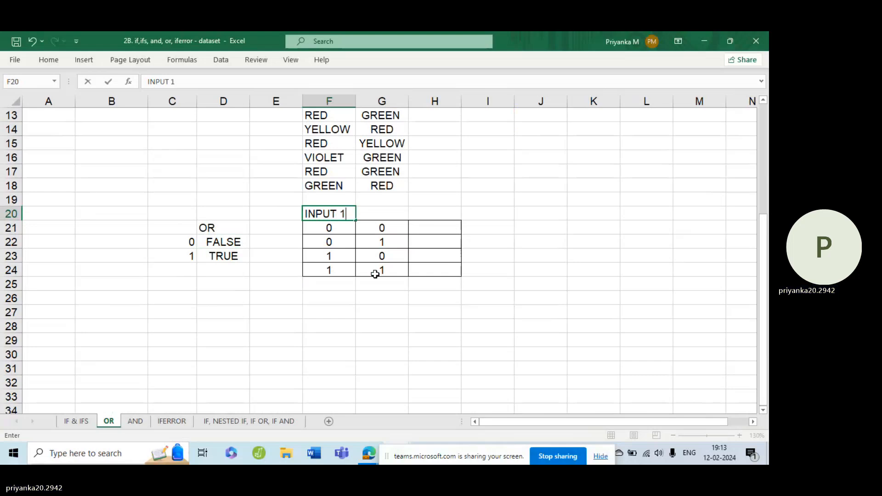
Insert two blank rows at row 19, between the colour list and the 0/1 table.
left_click(5, 201)
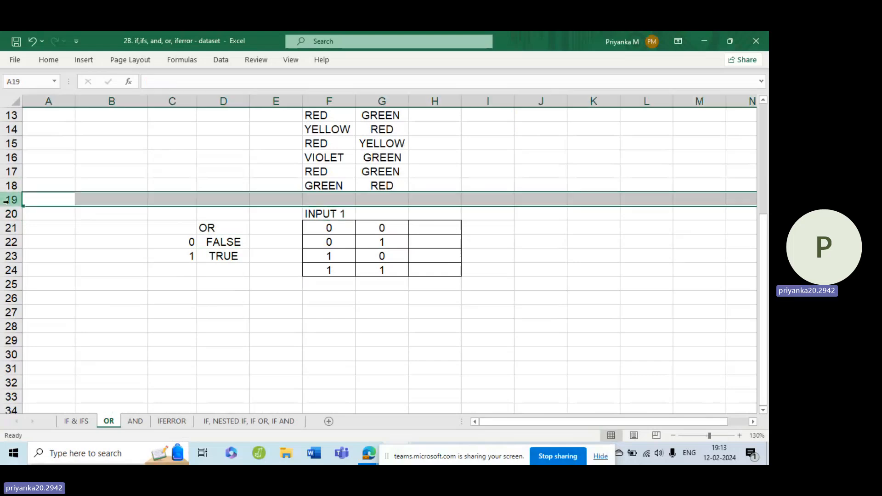
key("ctrl+shift+equal")
key("ctrl+shift+equal")
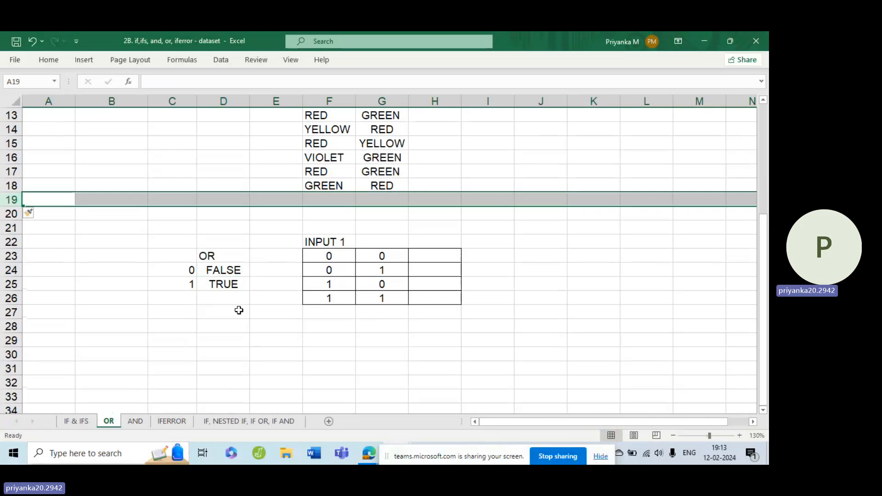
Enter the heading "INPUT 2" in G22 above the second column of the 0/1 table.
scroll(383, 308, "down", 1)
left_click(393, 197)
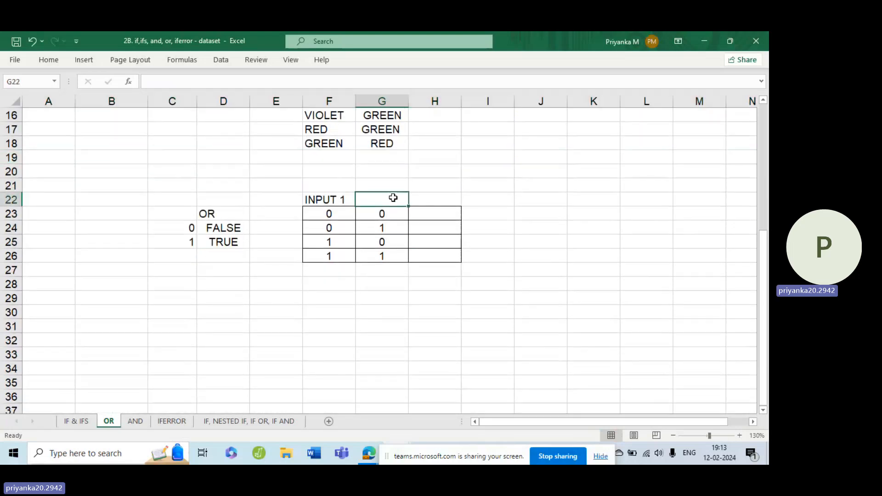
type("INPUT 2")
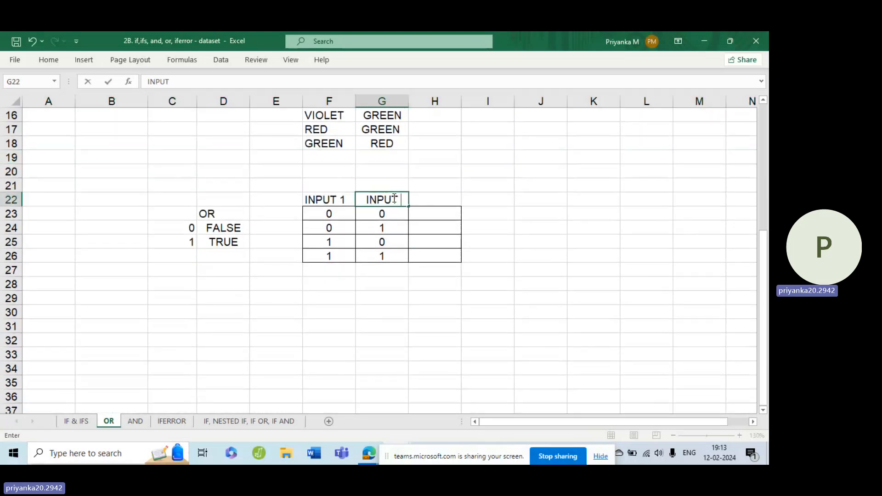
left_click(439, 213)
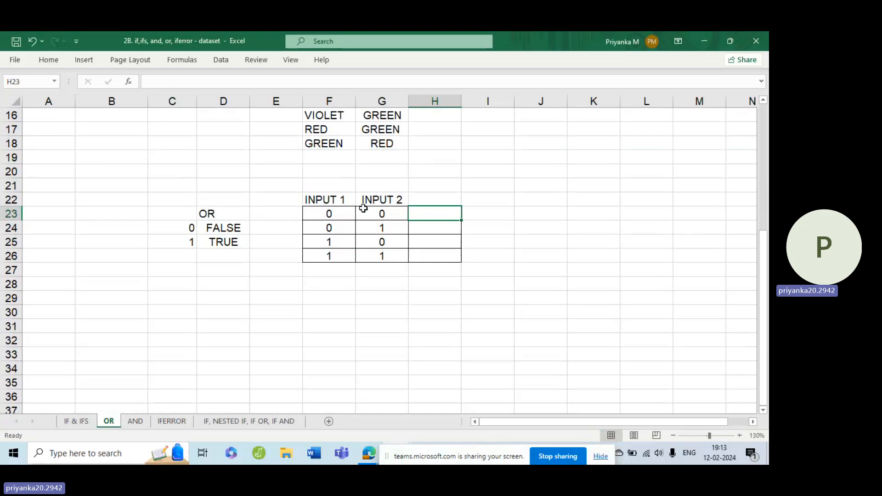
Enter the expected OR results 0, 1, 1 and 1 in I23:I26 beside the 0/1 table.
left_click(500, 217)
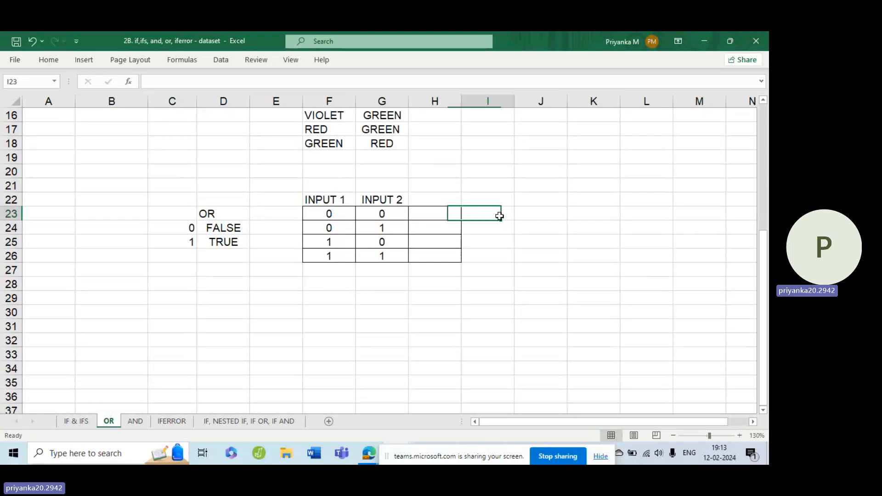
type("0")
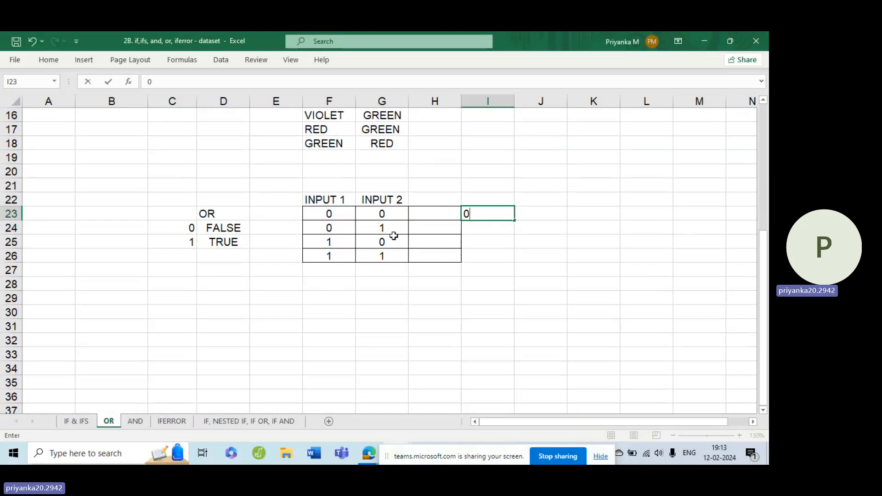
left_click(493, 233)
type("1")
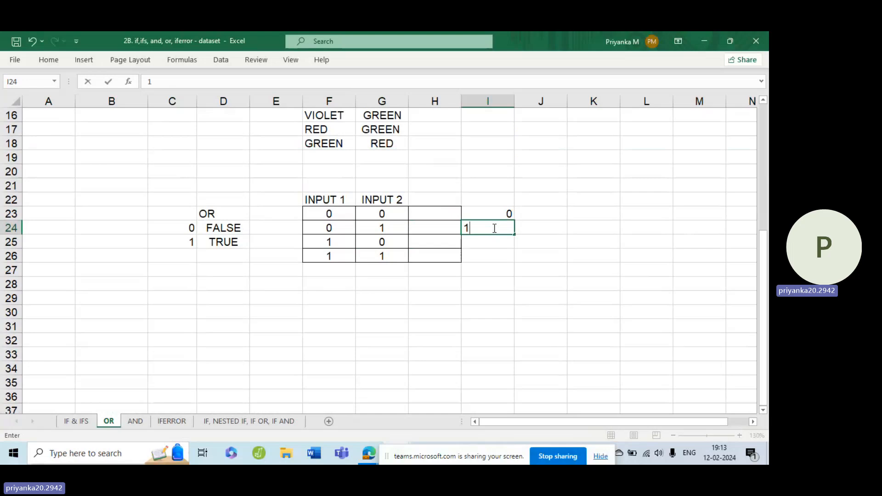
left_click(495, 243)
type("1")
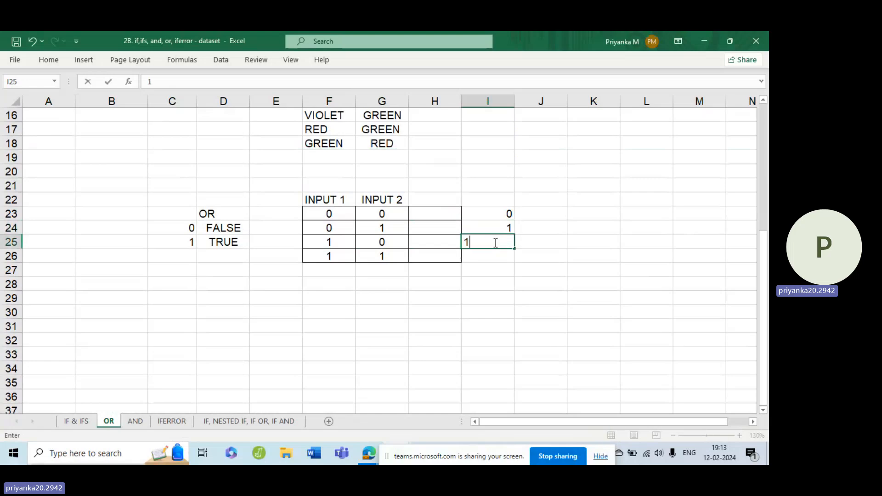
left_click(498, 255)
type("1")
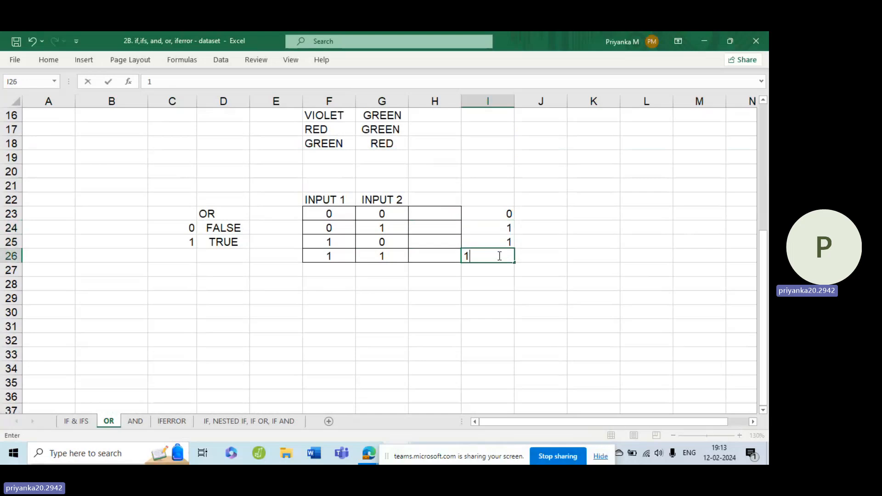
left_click(476, 356)
left_click(486, 207)
left_click_drag(486, 208, 484, 248)
left_click(476, 258)
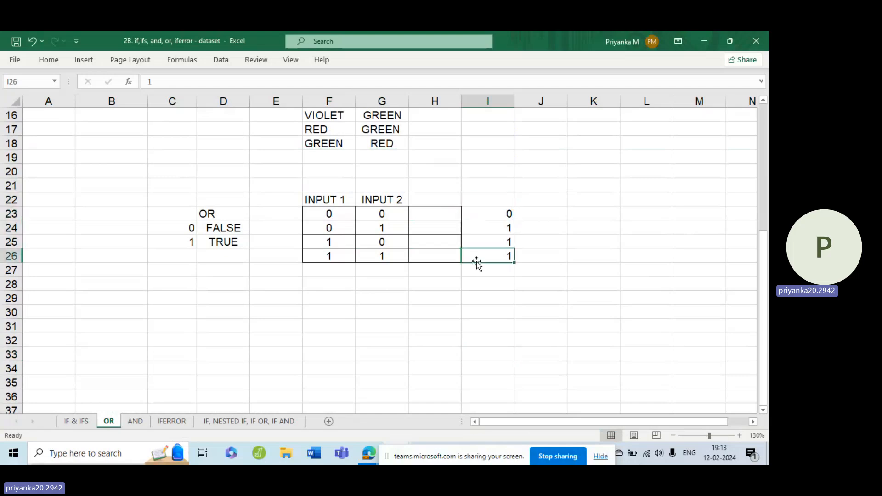
Enter the formula =OR(F23,G23) in H23 to evaluate the first pair of inputs.
left_click(449, 215)
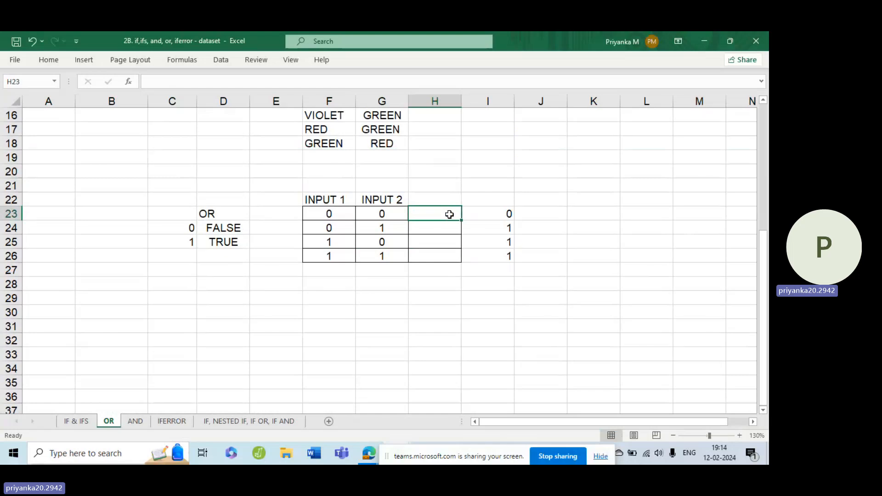
type("=")
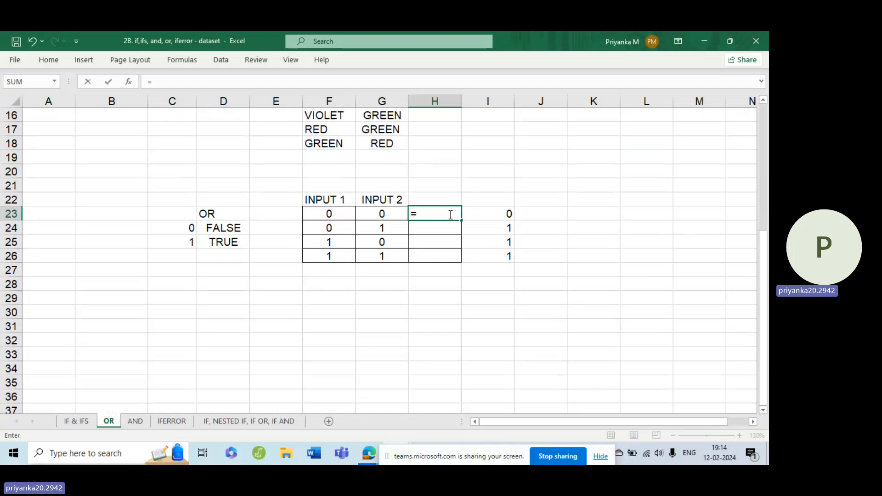
type("OR")
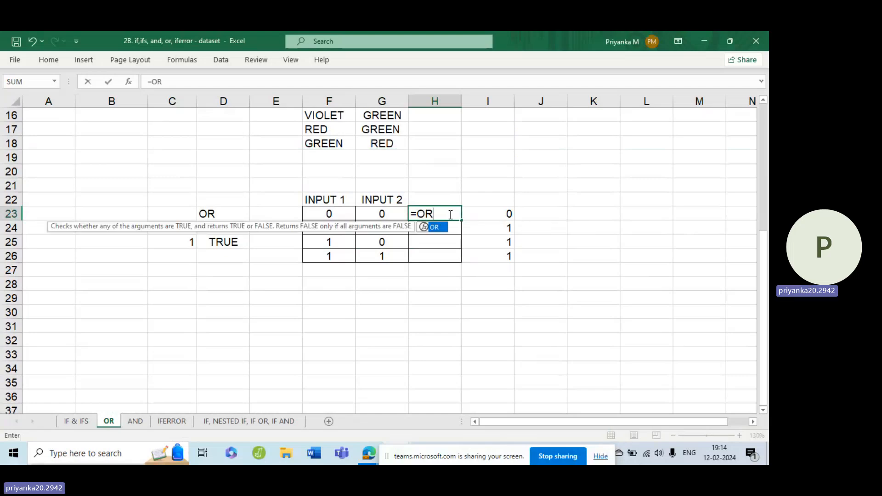
type("(")
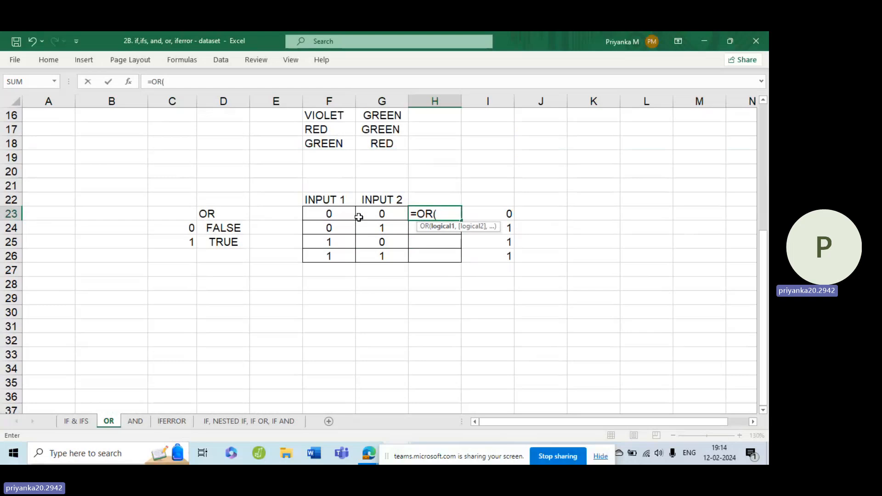
left_click(337, 214)
type(",")
left_click(393, 210)
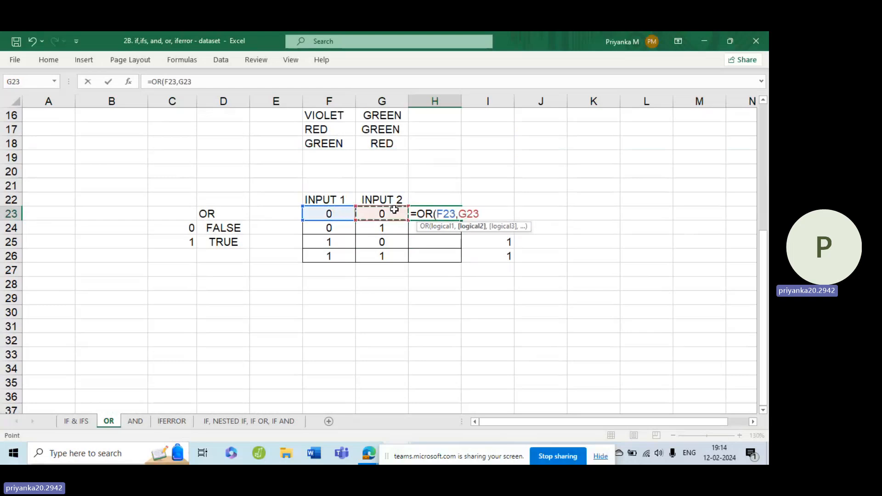
type(")")
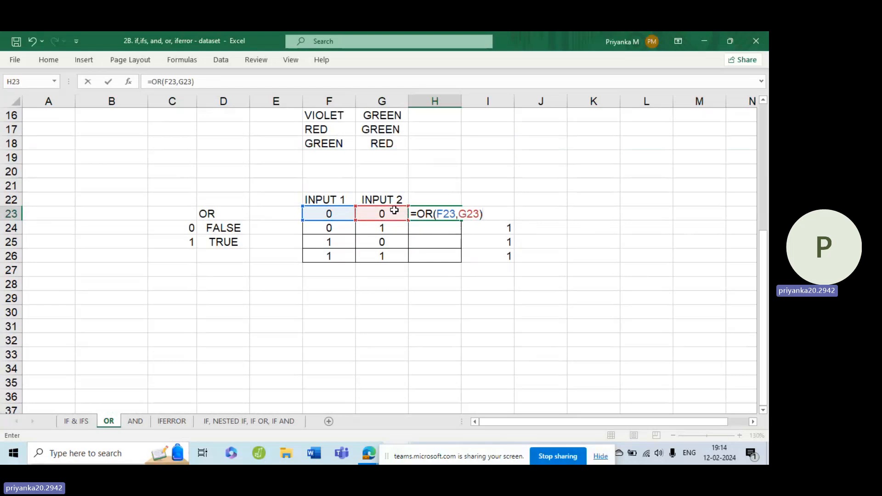
key("Return")
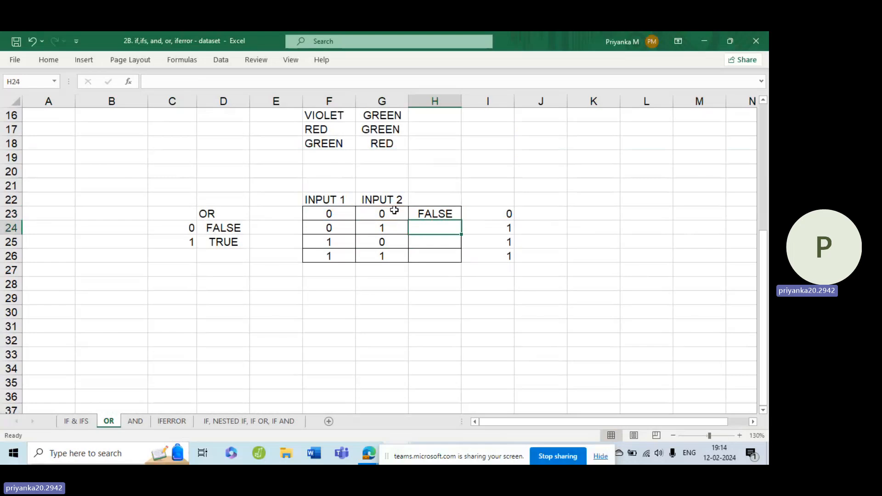
Fill the OR formula from H23 down to H26.
left_click(473, 214)
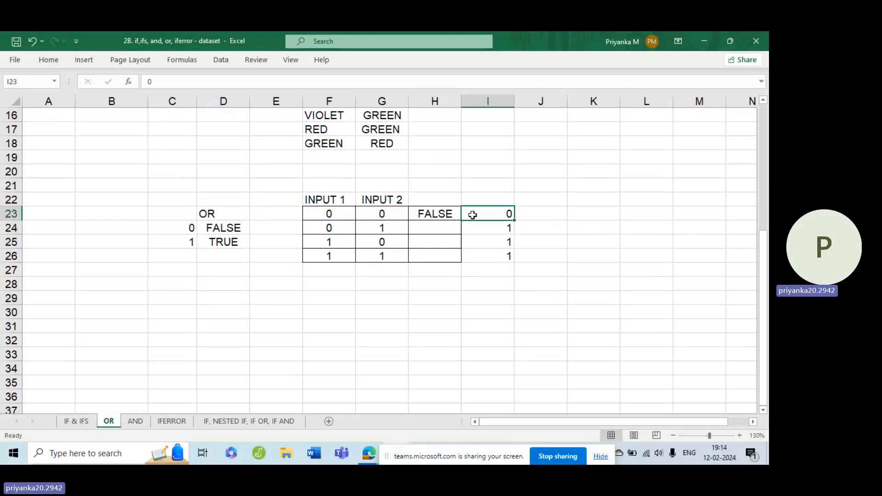
left_click(455, 215)
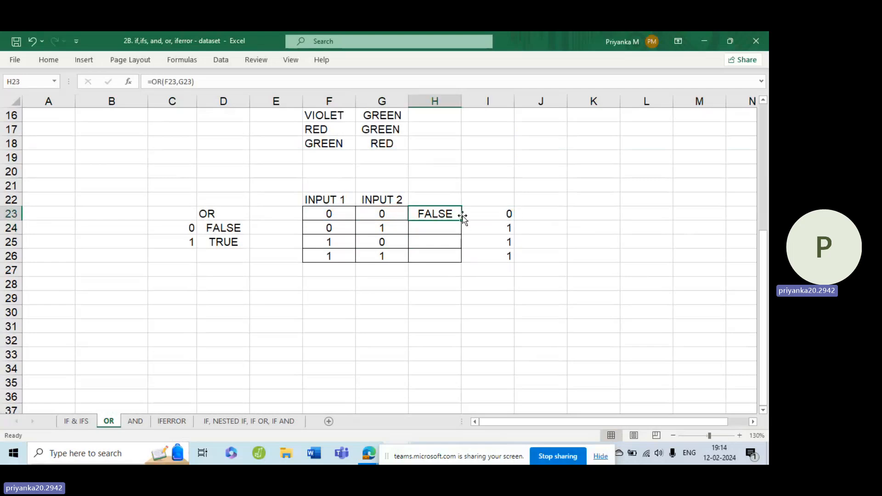
left_click_drag(462, 220, 465, 263)
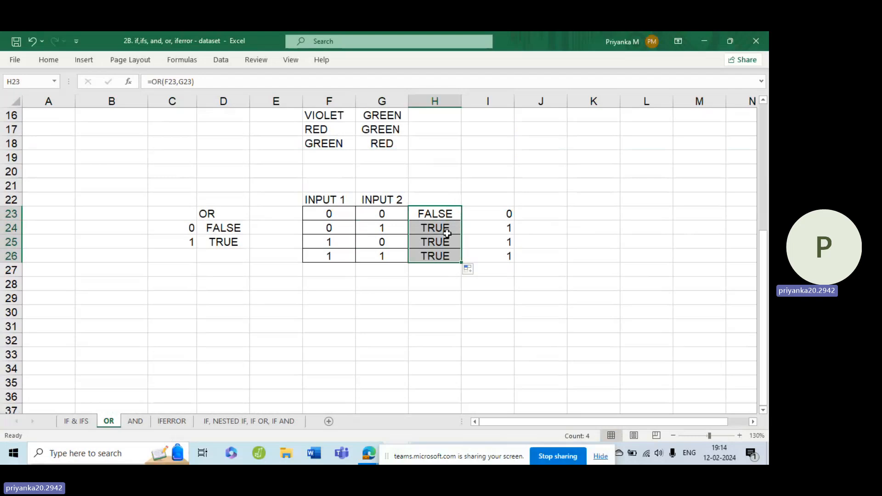
Examine the AND, OR and NOT truth table in B5:D9, including the OR combinations in column C.
scroll(446, 237, "up", 2)
scroll(448, 238, "up", 3)
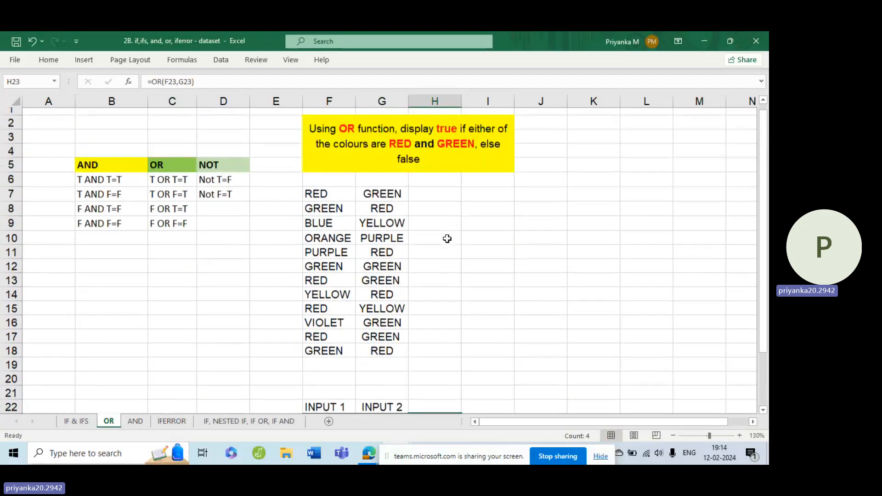
left_click_drag(89, 170, 211, 233)
left_click(114, 186)
left_click(152, 184)
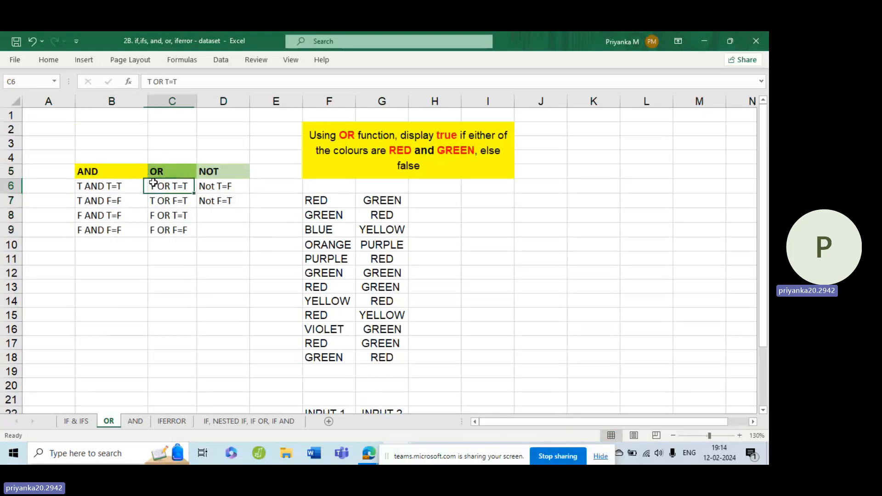
left_click(216, 188)
left_click(165, 200)
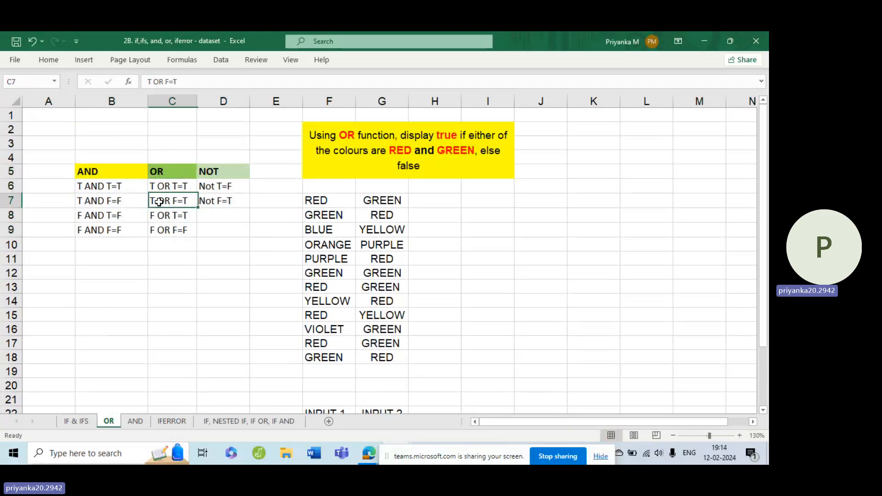
Enter the formula =NOT(0) in E29, below the 0/1 input table, to evaluate NOT on 0.
scroll(315, 218, "down", 4)
scroll(315, 217, "up", 4)
left_click(223, 187)
scroll(220, 219, "down", 6)
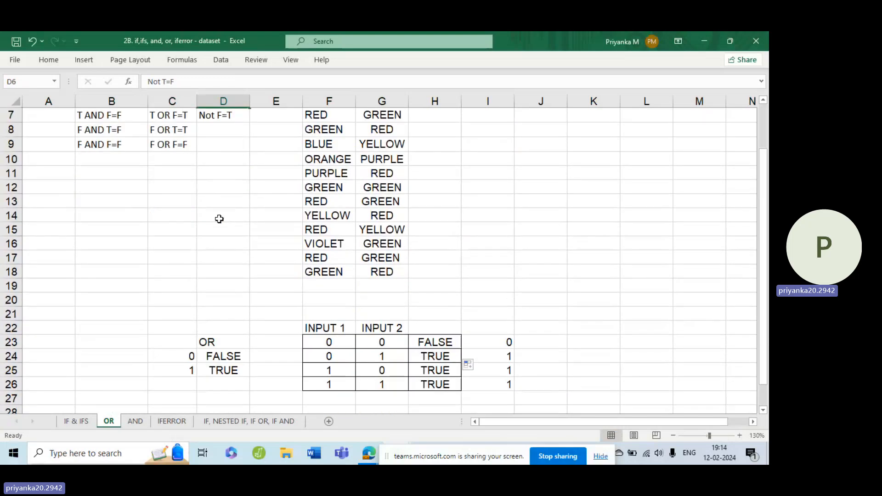
left_click(259, 253)
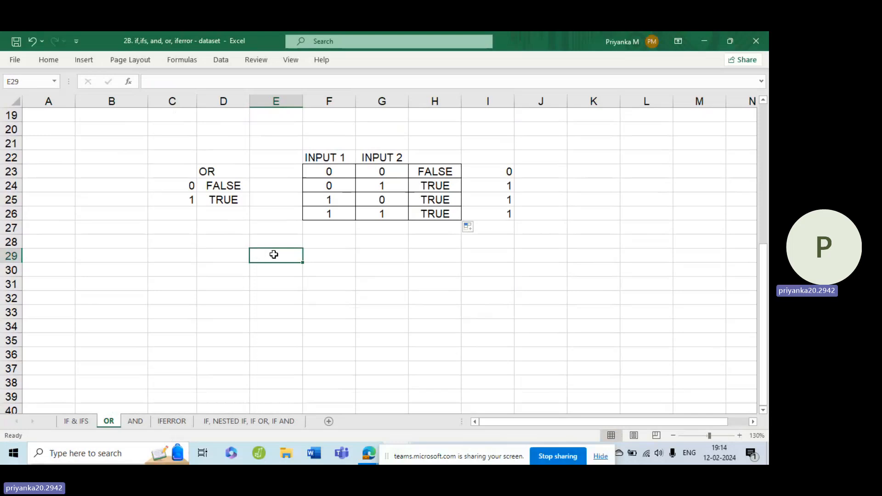
type("=NOT")
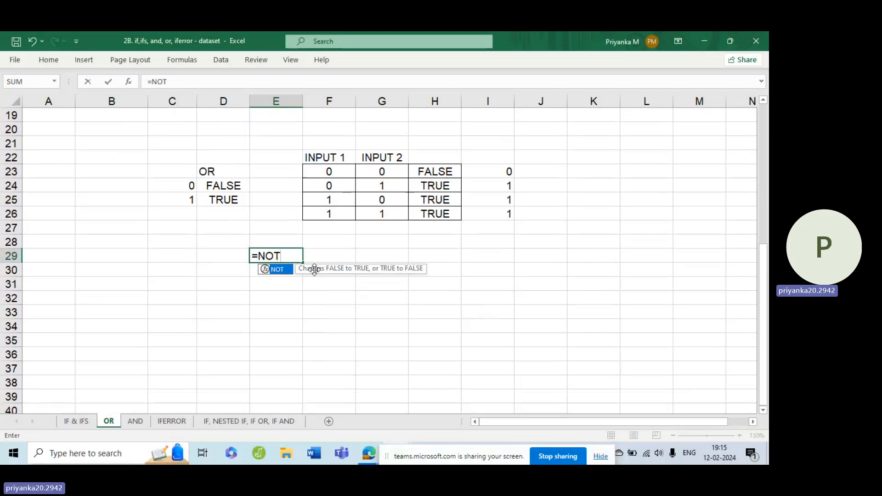
type("(0")
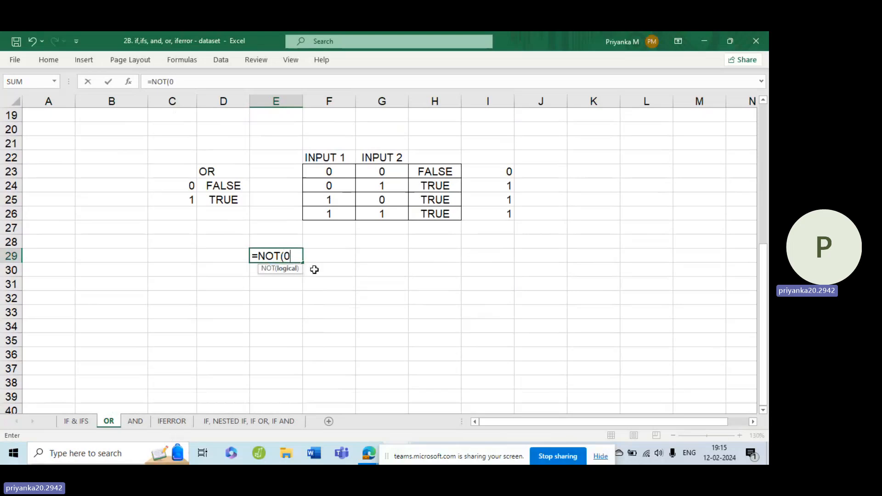
type(")")
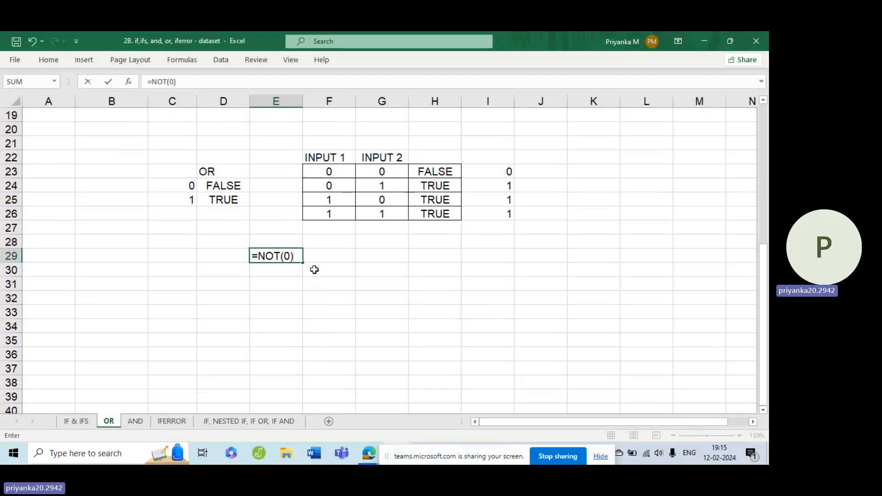
key("Return")
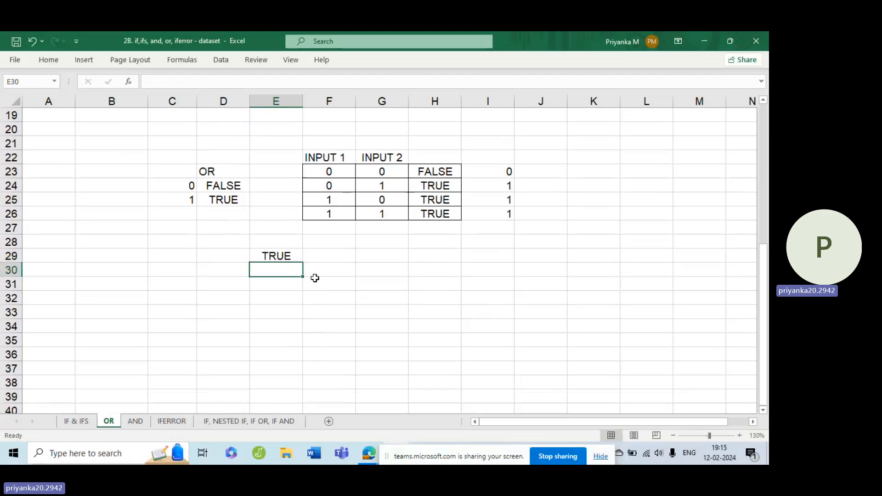
left_click(283, 260)
scroll(347, 363, "up", 5)
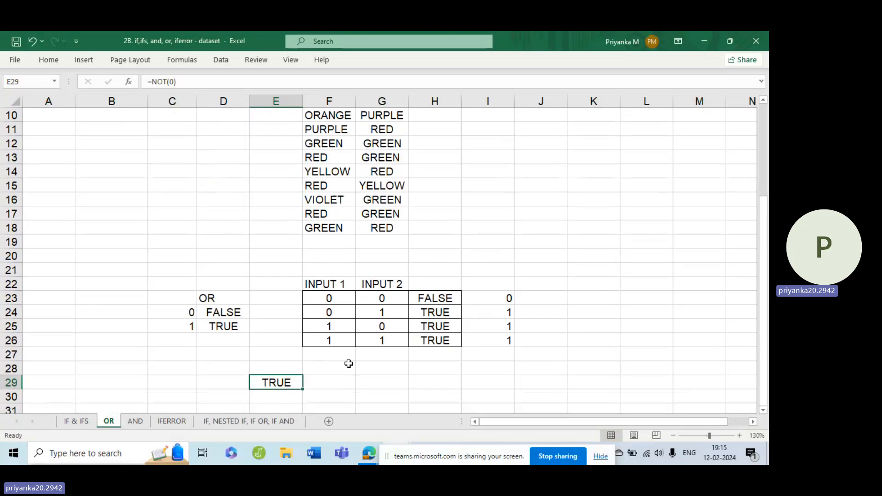
scroll(348, 364, "down", 2)
scroll(349, 364, "down", 1)
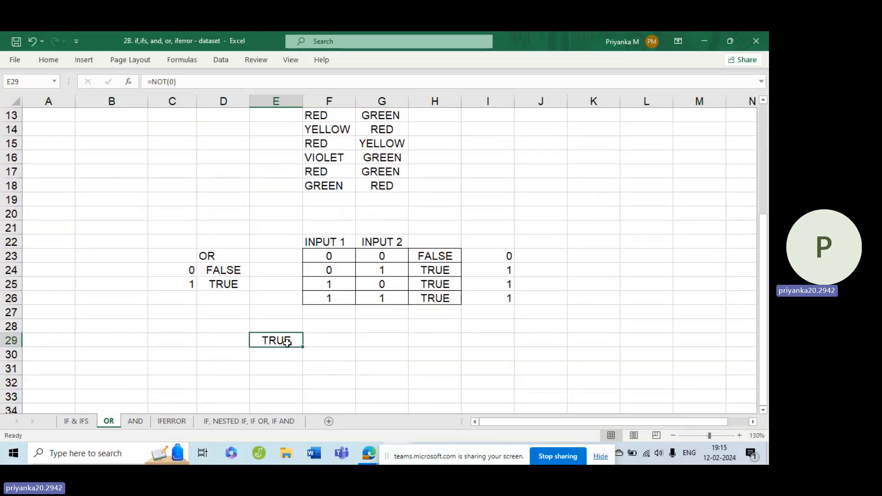
Replace "and" with "OR" in the yellow instruction cell so that it asks for RED OR GREEN.
scroll(519, 341, "up", 4)
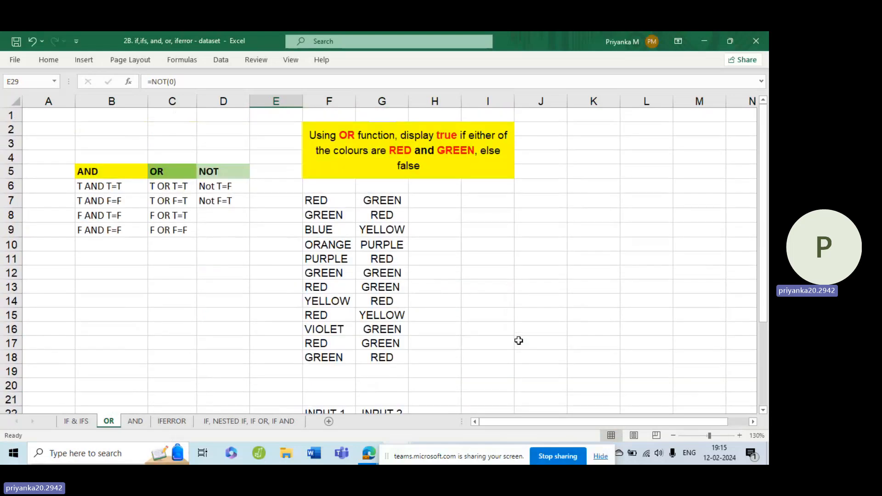
left_click(436, 197)
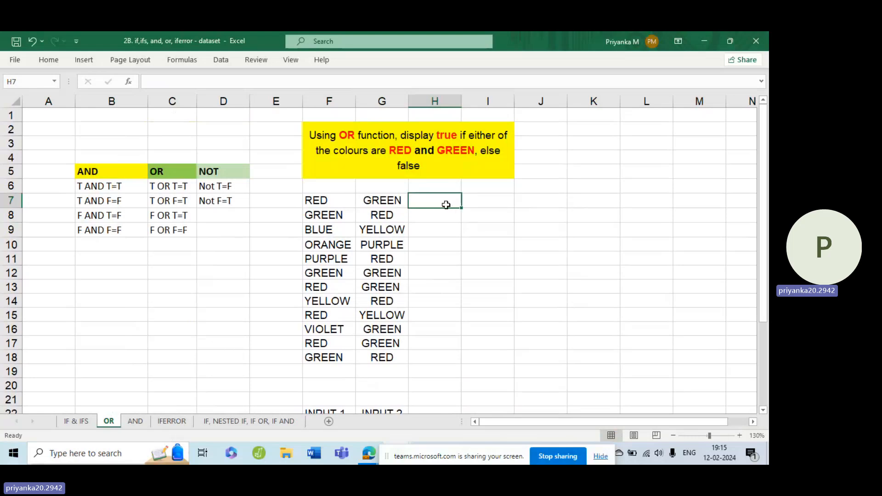
double_click(435, 153)
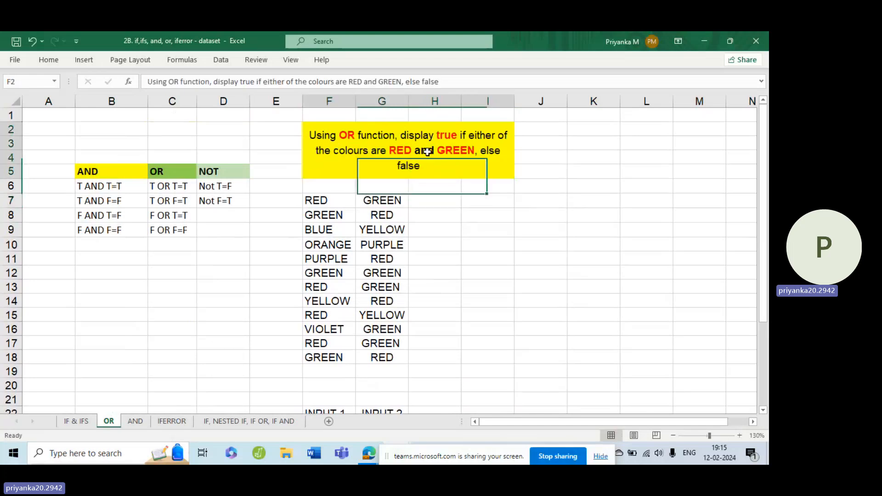
double_click(428, 153)
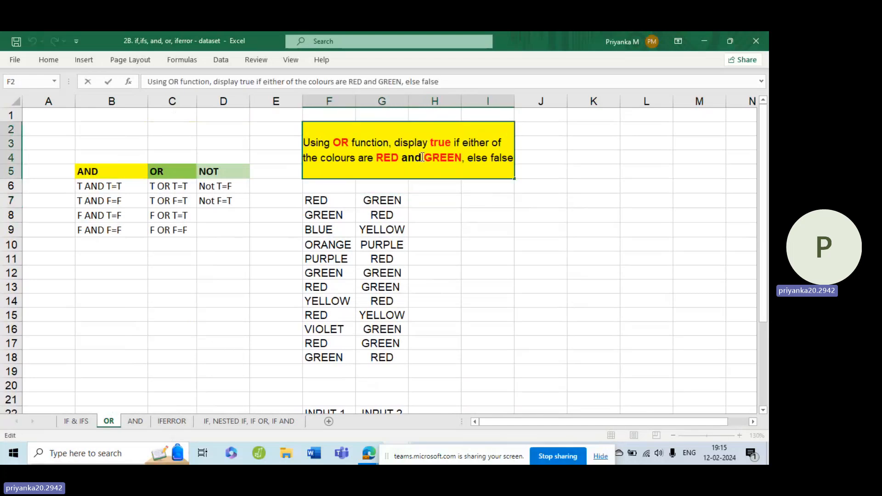
key("BackSpace")
key("BackSpace")
key("BackSpace")
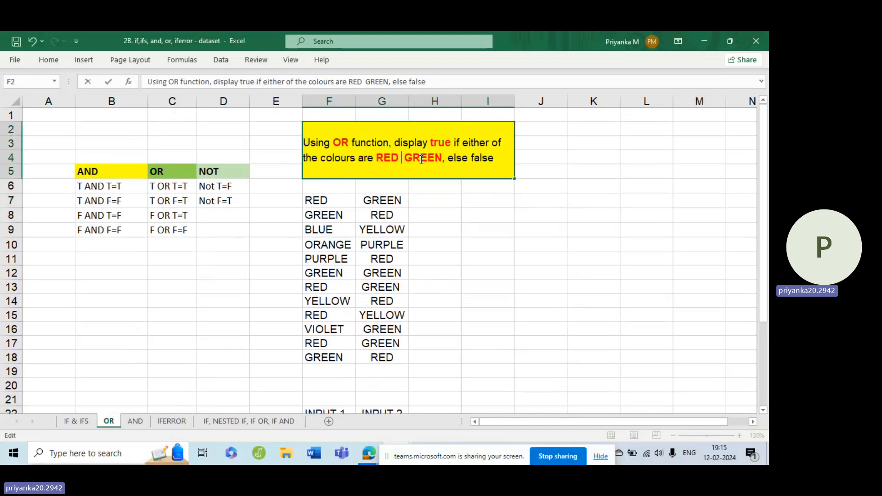
type("OR")
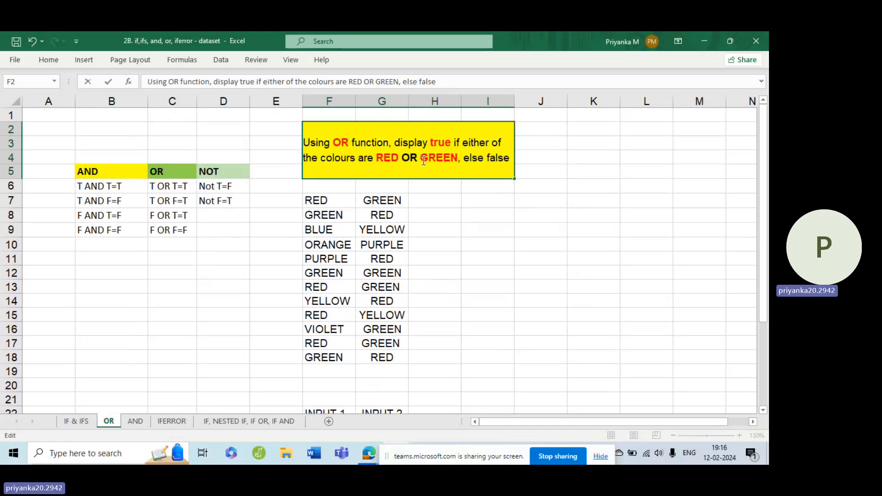
left_click(450, 226)
Start an OR formula in H7 with the first condition F7="RED".
left_click(449, 199)
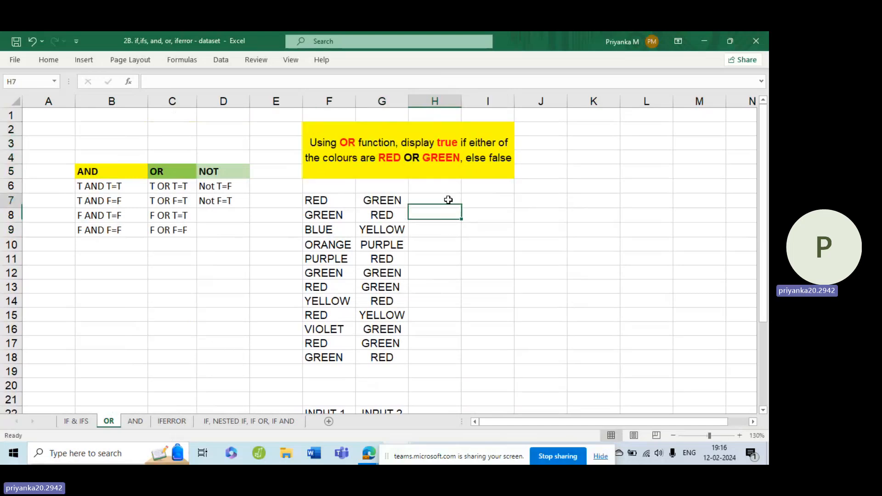
type("=")
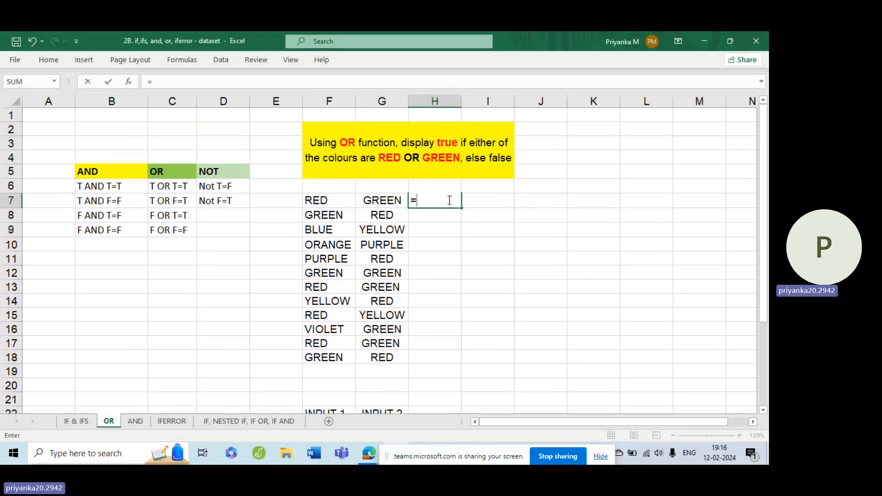
type("OR(")
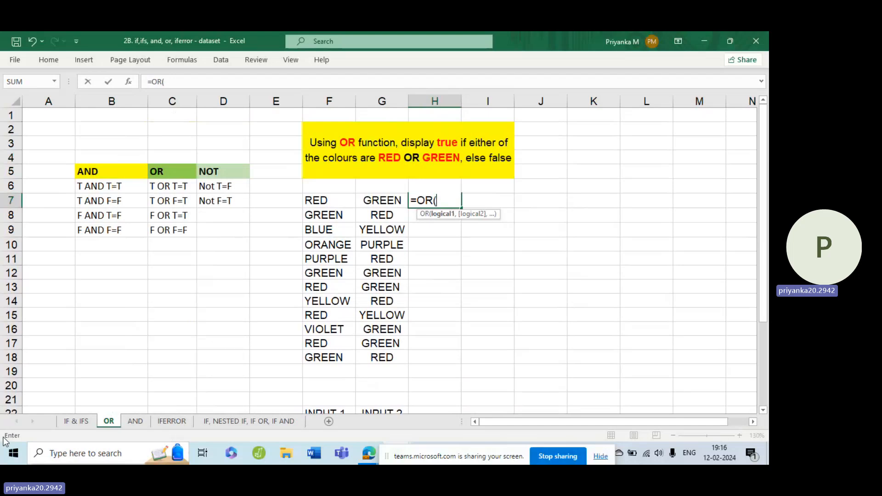
left_click(332, 199)
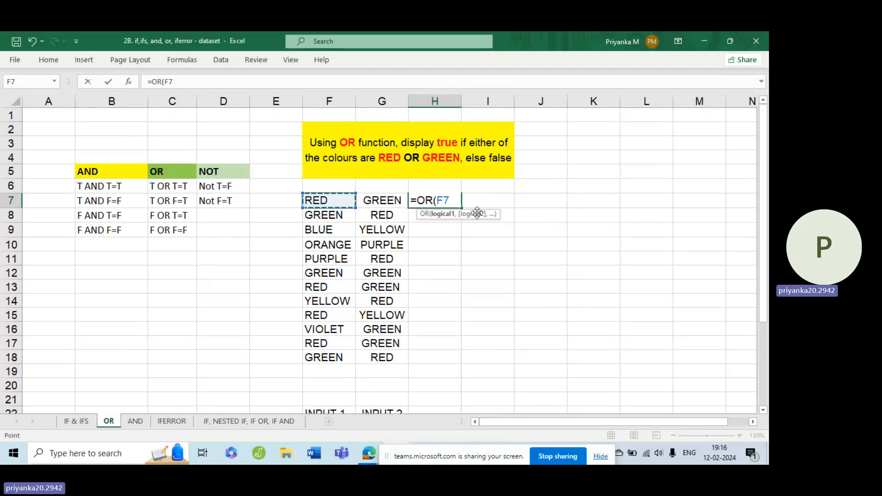
type("='")
key("BackSpace")
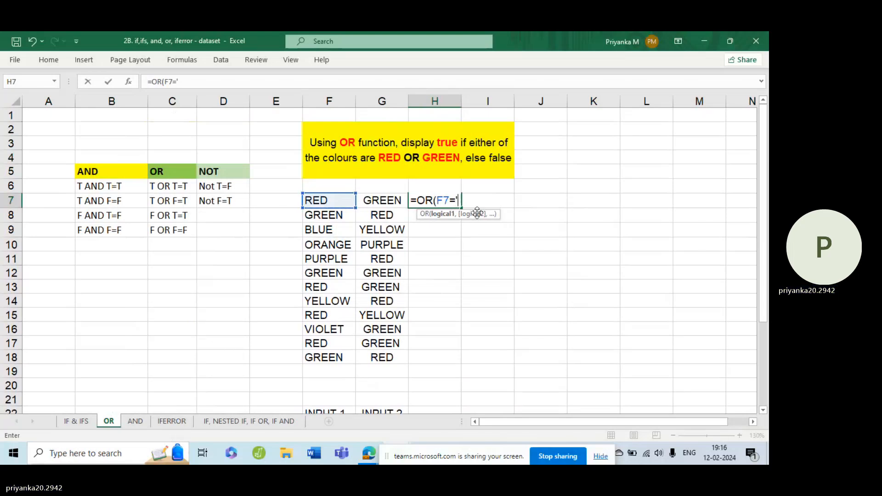
type("\"")
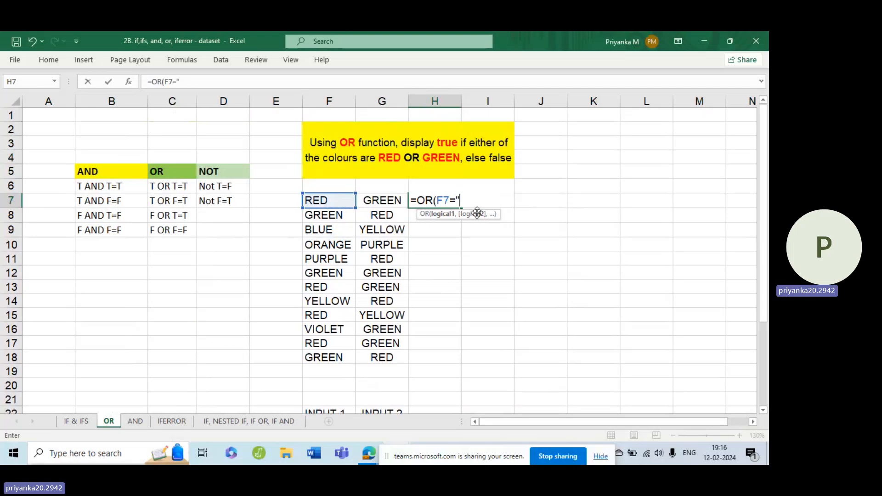
key("Return")
left_click(430, 284)
key("Return")
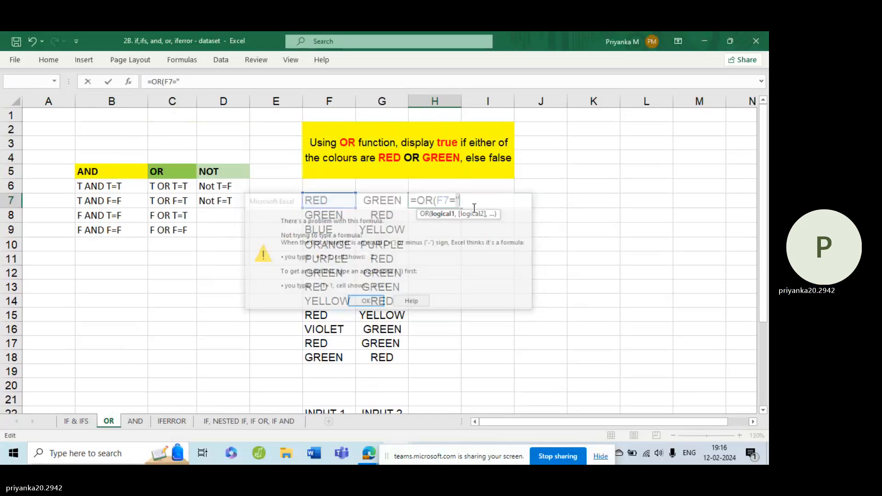
type("RED")
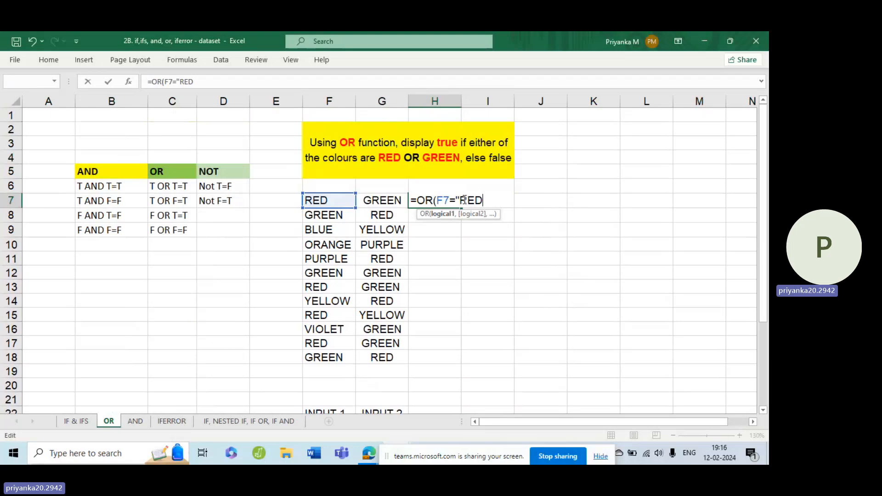
type("\"")
type(",")
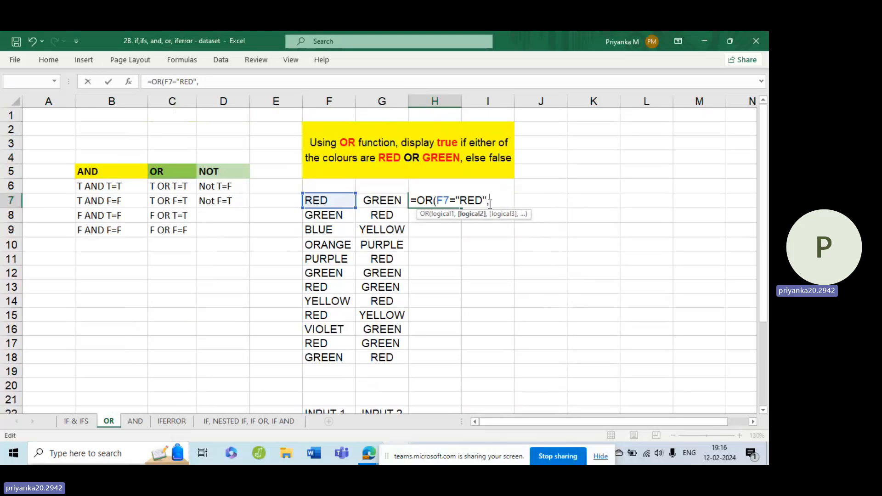
Complete the OR formula in H7 with the second condition G7="GREEN".
left_click(380, 202)
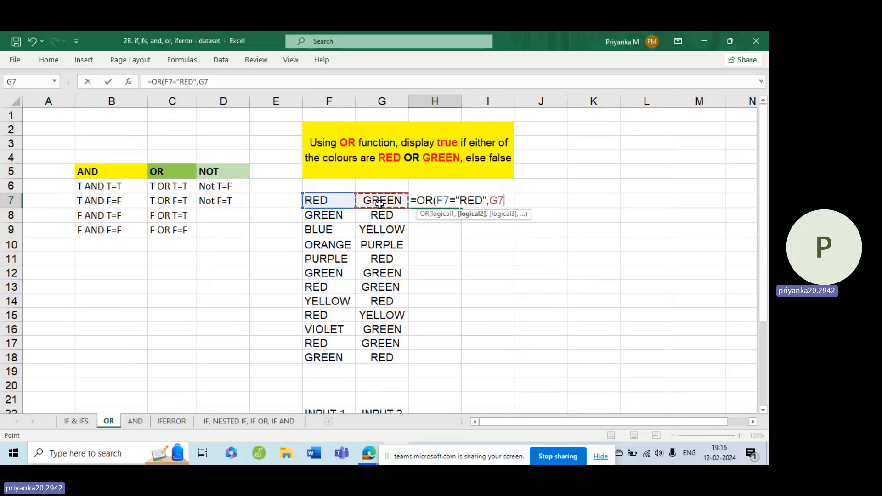
type("=\"GREEN")
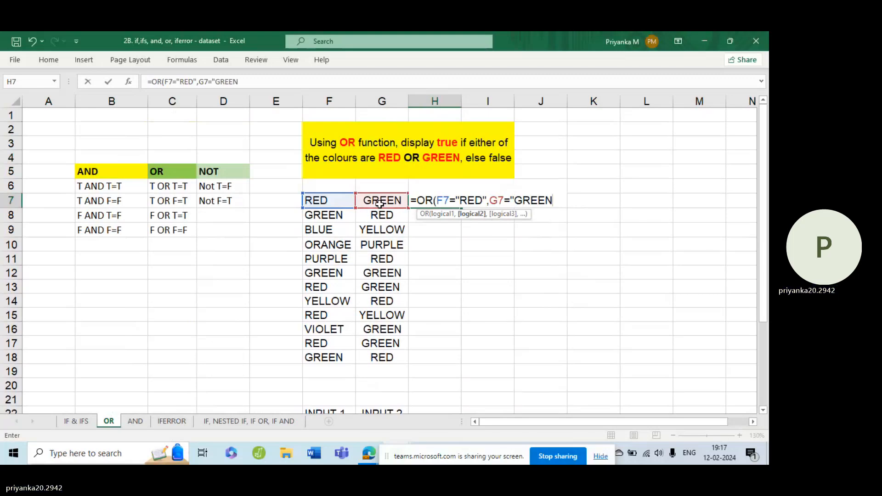
type("\"")
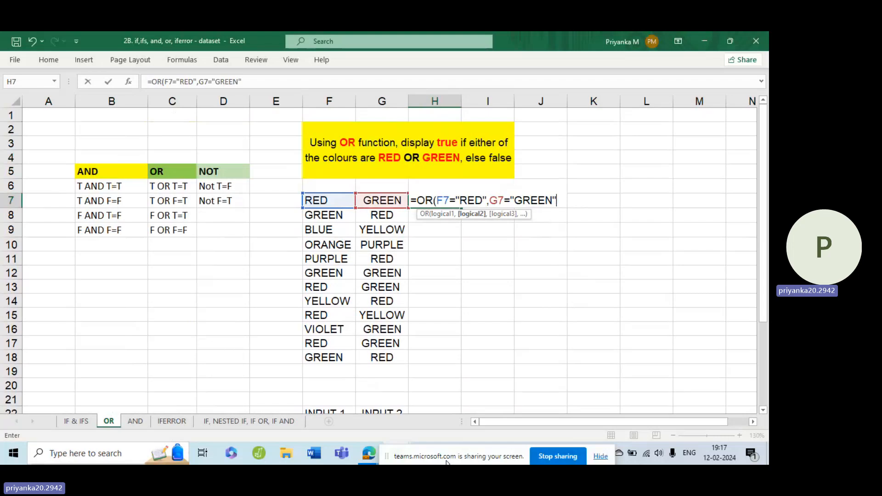
type(")")
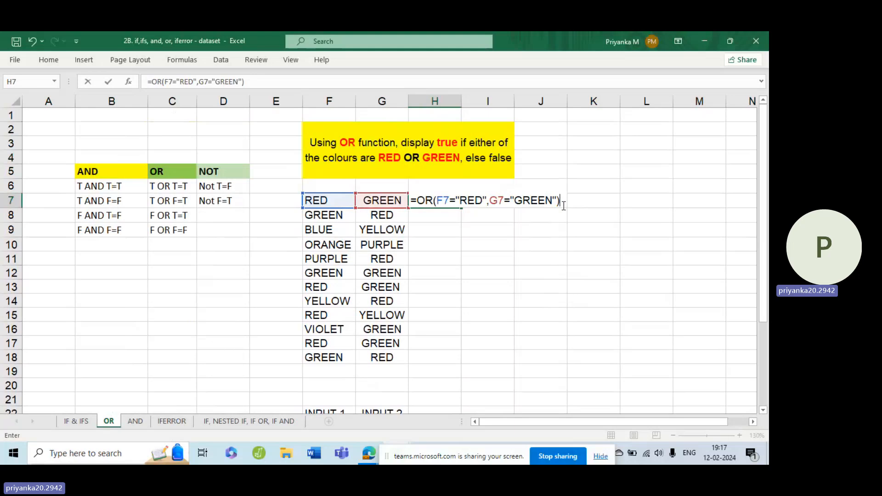
key("Return")
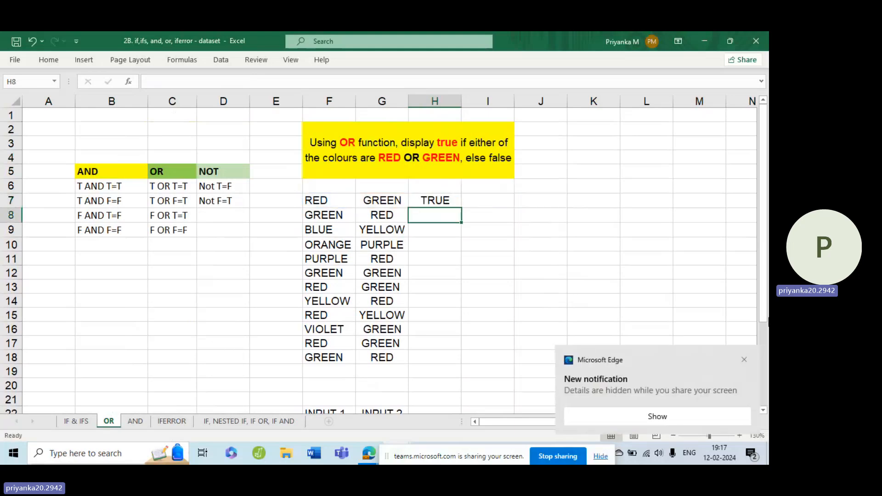
Fill the OR formula from H7 down to H18 and check the row 8 result against its two colours.
left_click(744, 359)
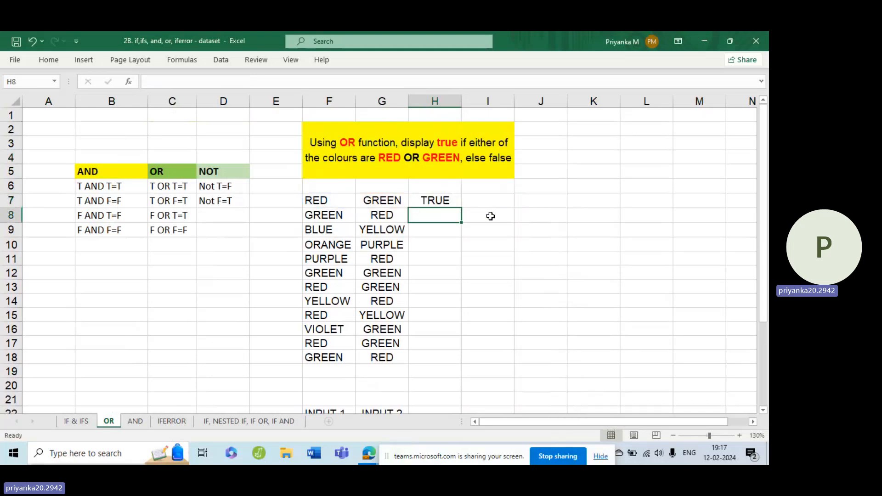
left_click(455, 204)
double_click(461, 208)
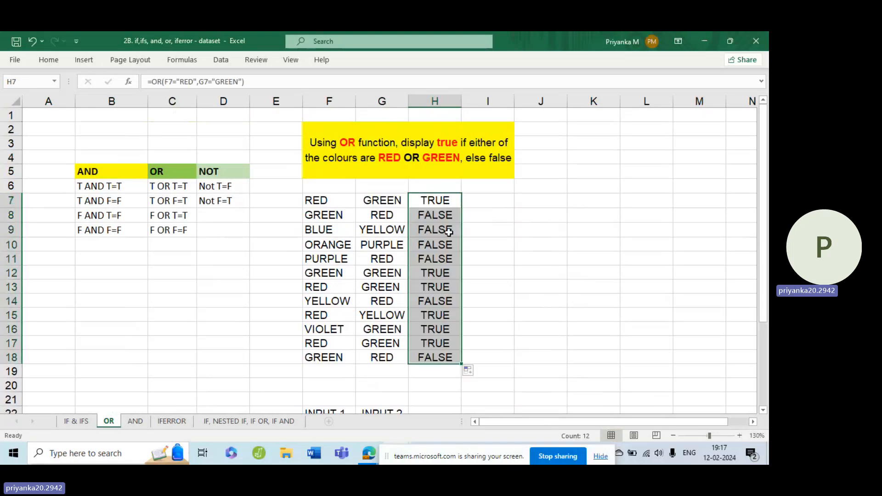
left_click(337, 218)
left_click(384, 216)
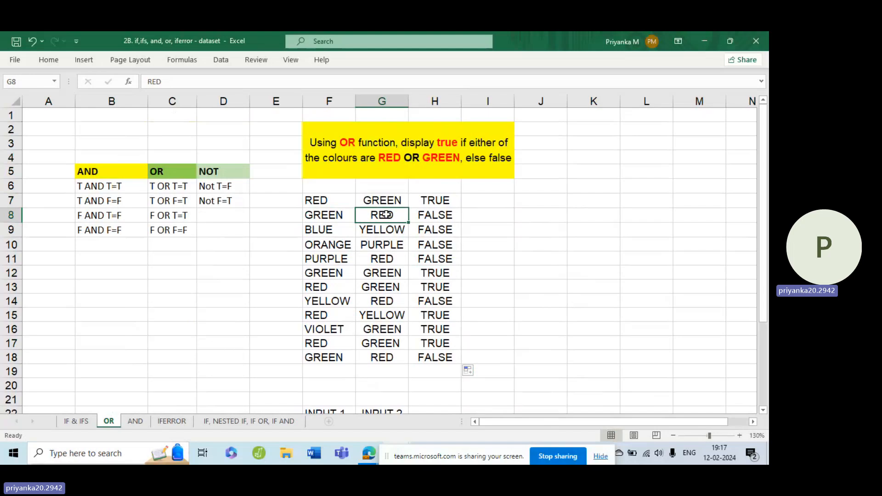
left_click(437, 217)
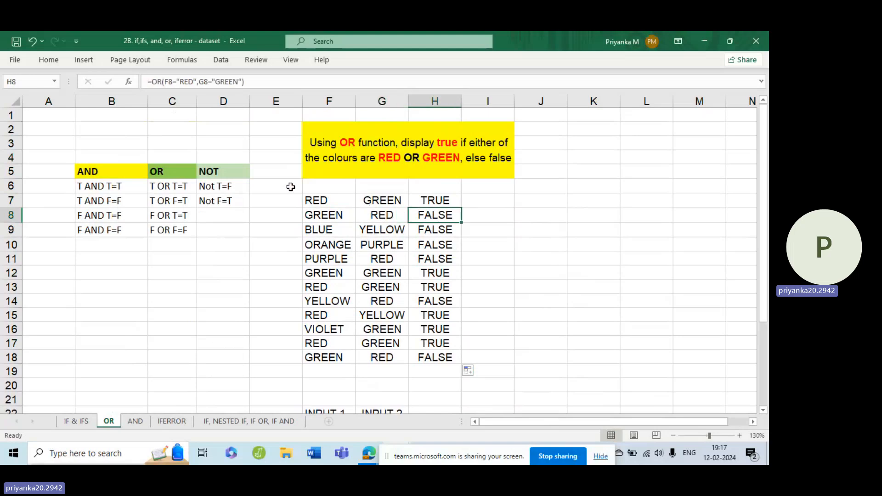
Label the two colour columns with A in F6 and B in G6.
left_click(333, 186)
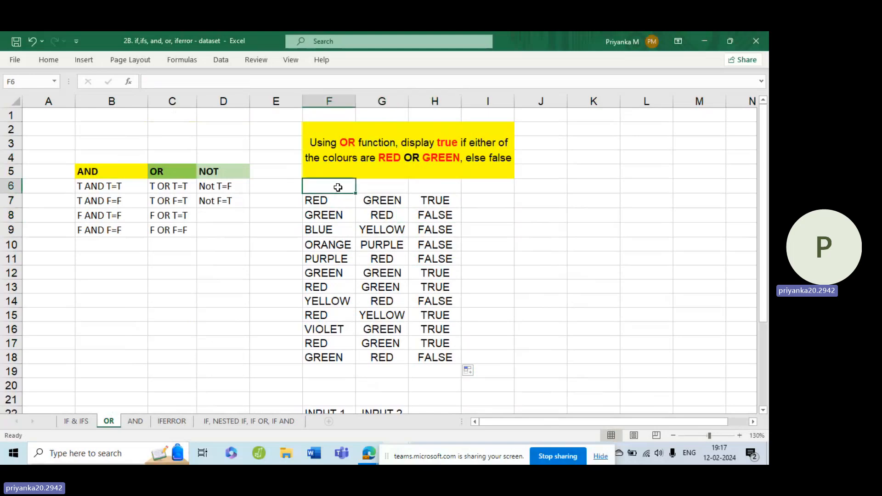
type("A")
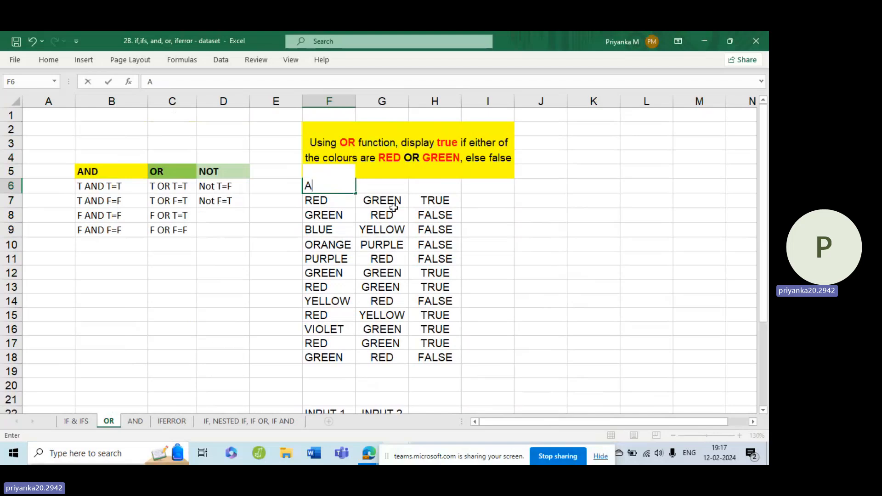
left_click(402, 183)
type("B")
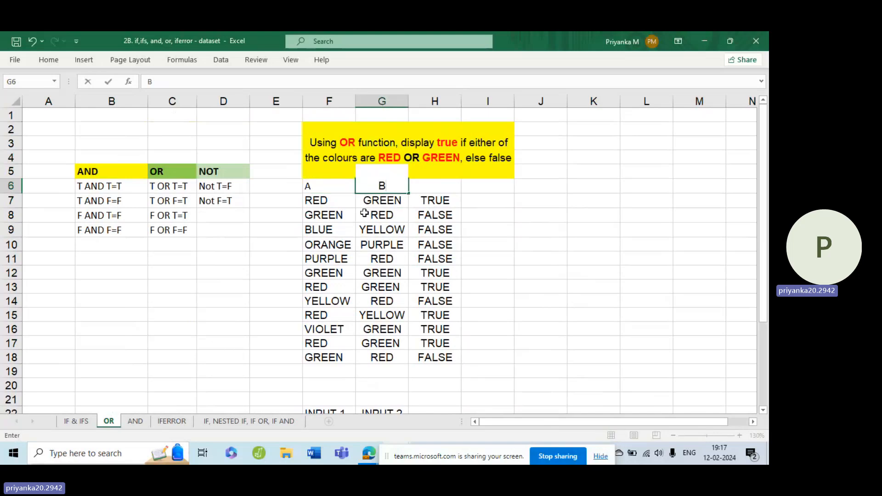
left_click(346, 227)
Insert "(A COLUMN)" before RED and "(B COLUMN)" before GREEN in the yellow instruction cell.
double_click(376, 159)
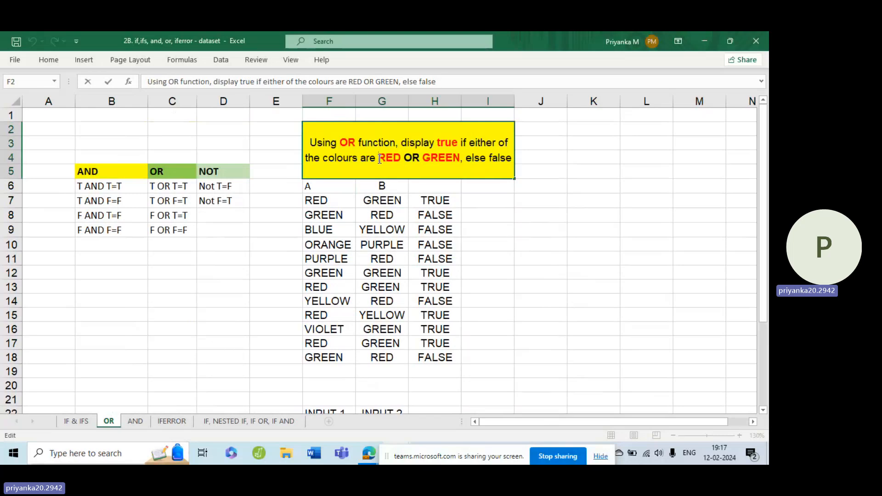
type("(A COLUMN")
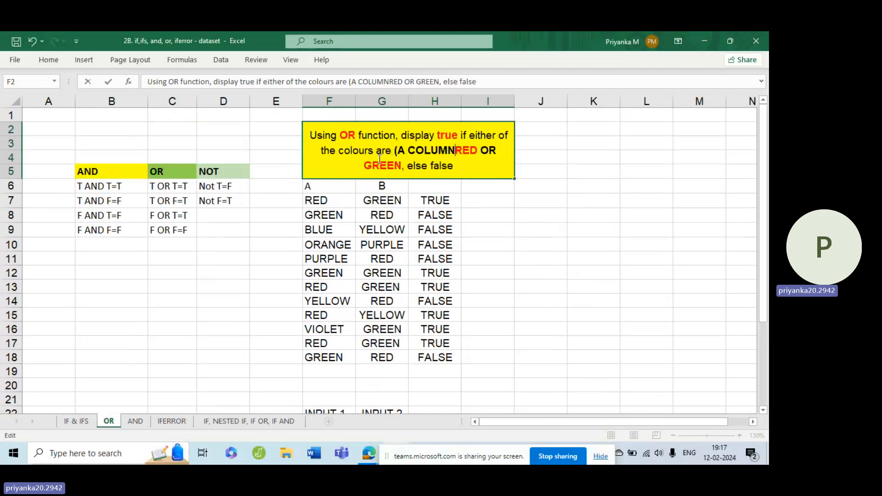
type(")")
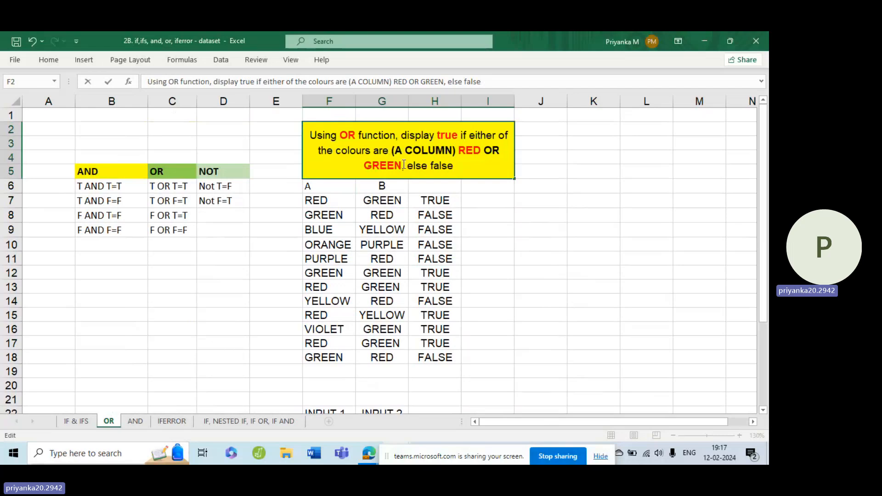
left_click(362, 165)
type("(B C")
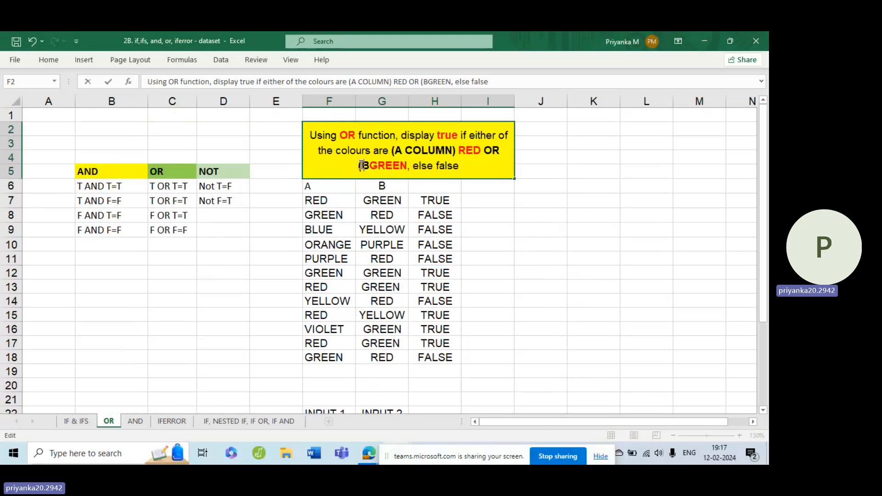
type("OLUMN)")
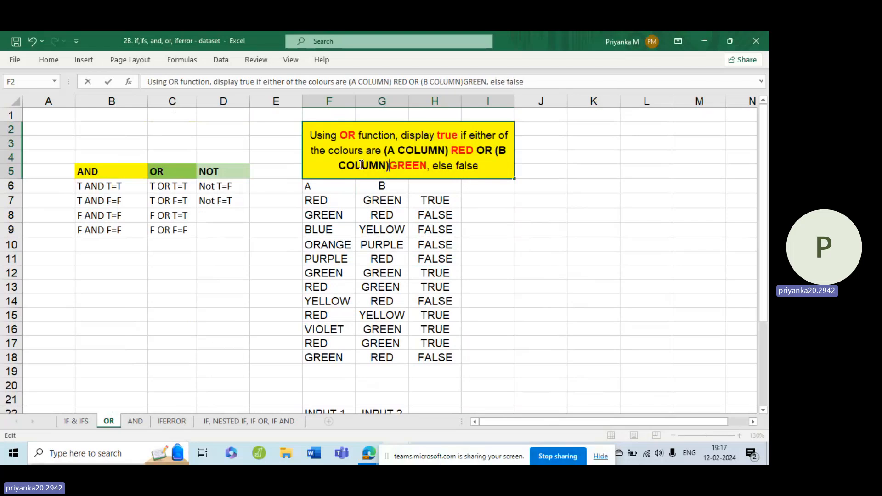
left_click(423, 219)
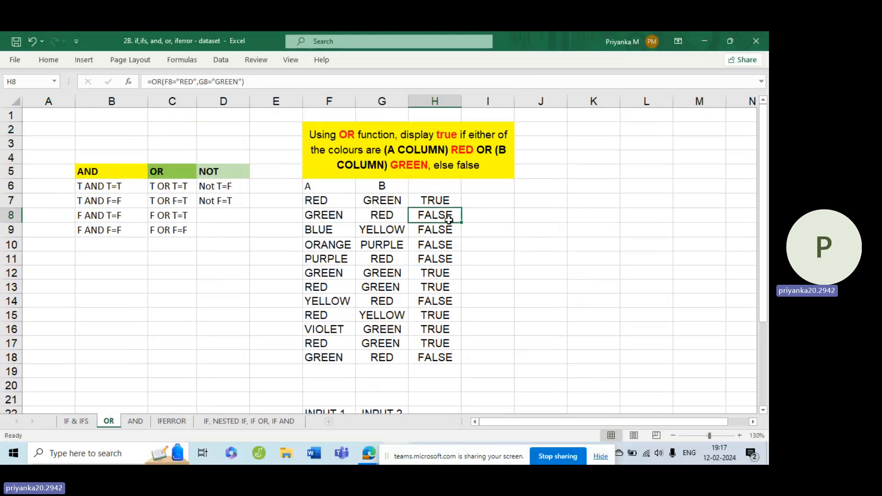
Compare the OR results with their colour pairs, mainly in rows 12 and 15, and view the input table below.
left_click(449, 231)
left_click(454, 276)
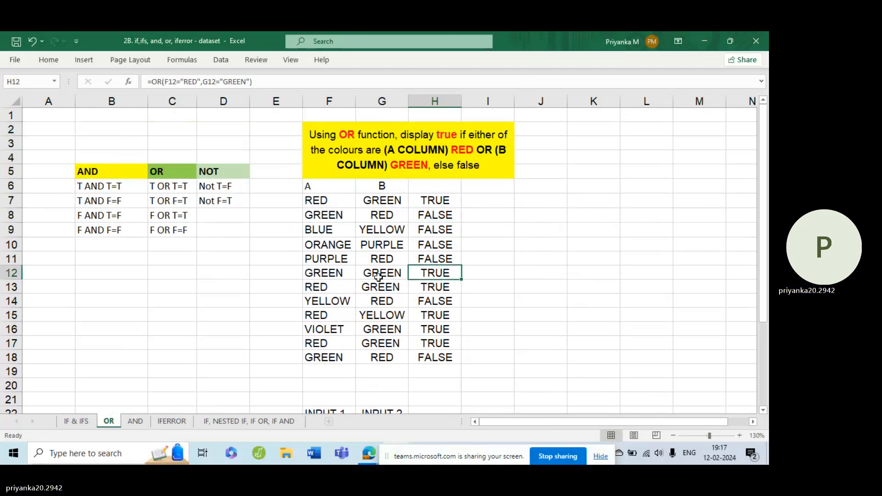
left_click(347, 275)
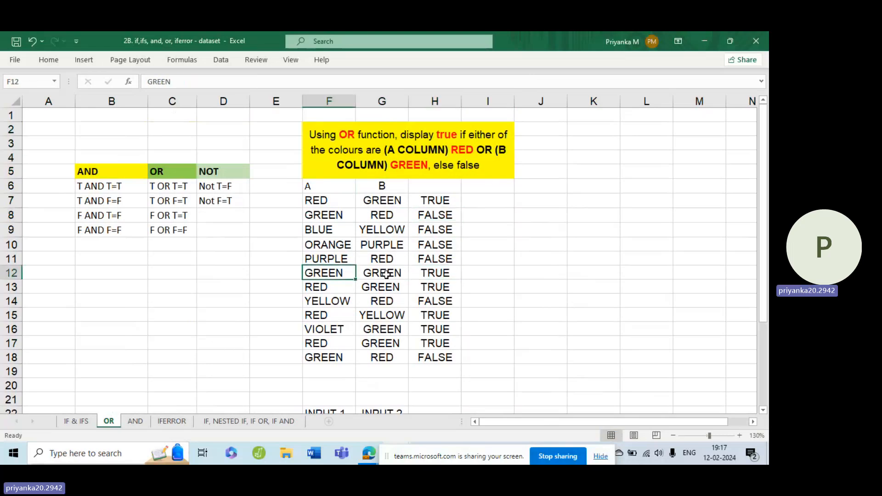
left_click(386, 274)
left_click(441, 272)
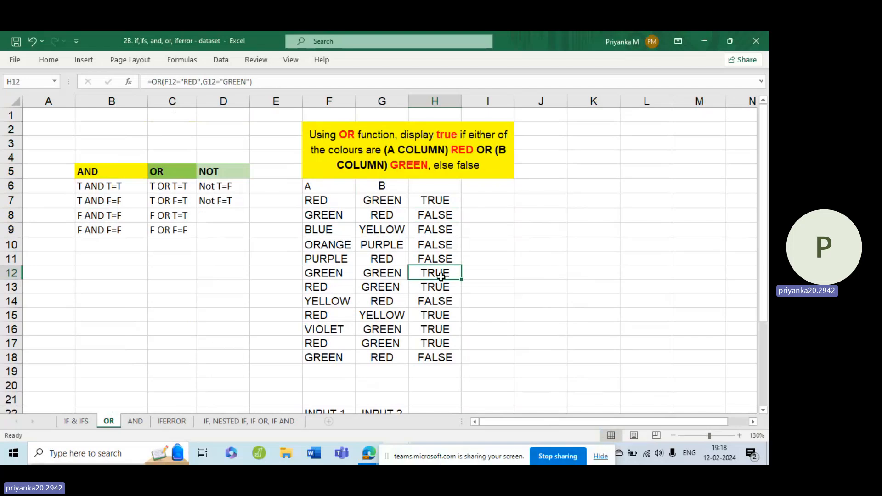
left_click(399, 274)
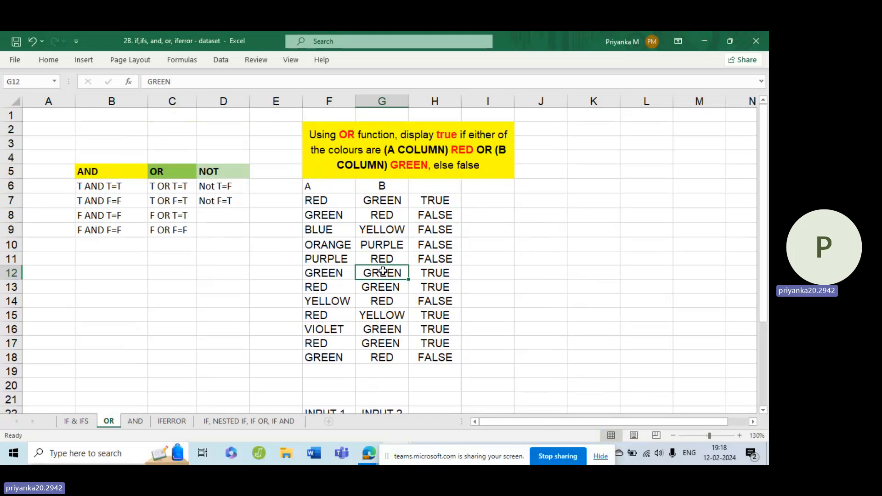
left_click(331, 316)
left_click(331, 338)
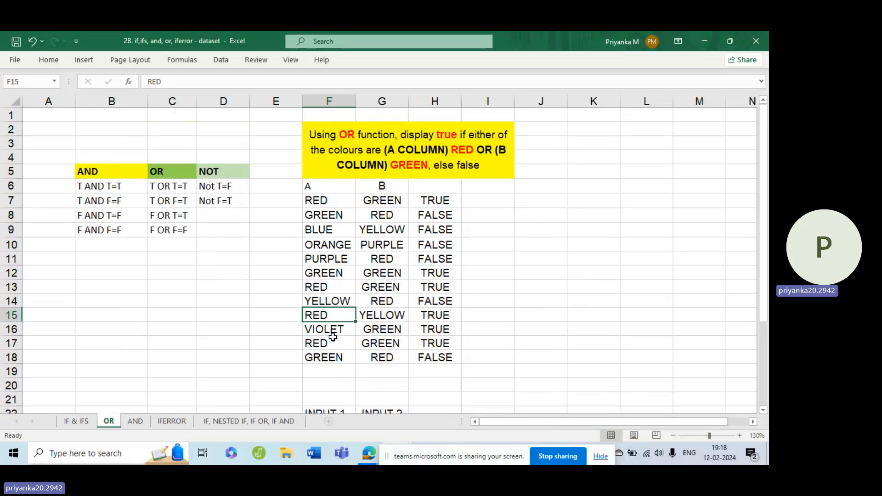
left_click(375, 314)
left_click(321, 357)
left_click(376, 344)
left_click(327, 316)
left_click(390, 316)
left_click(336, 318)
scroll(573, 258, "down", 3)
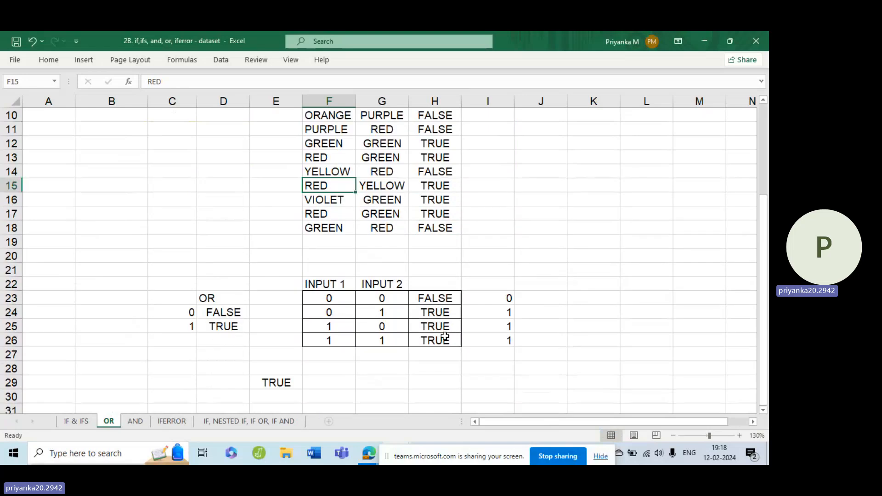
scroll(461, 319, "up", 3)
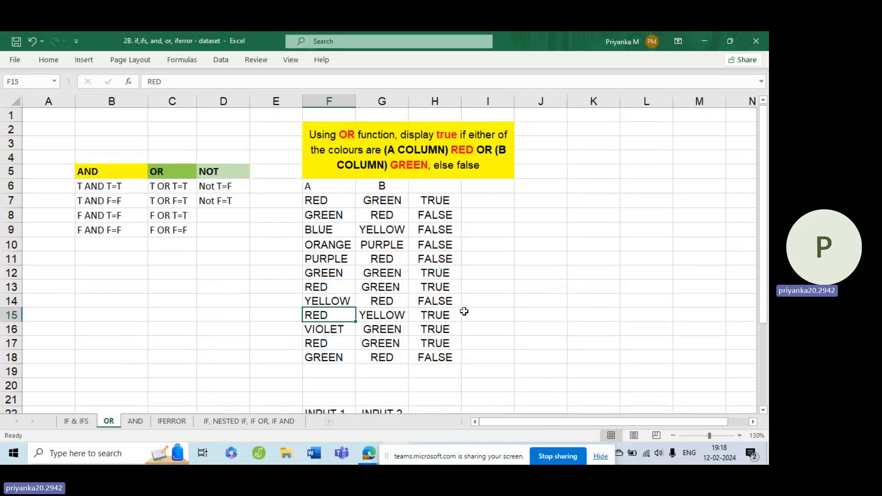
Open the AND sheet and enlarge its view to 130%.
left_click(133, 423)
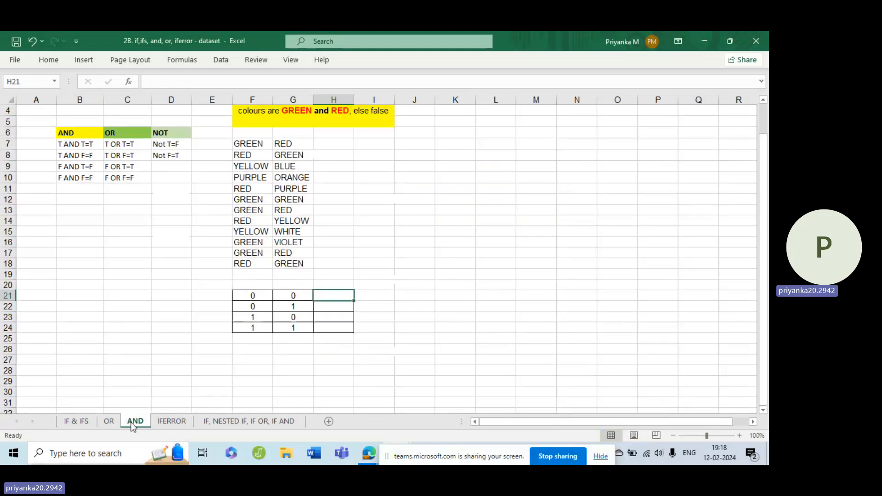
scroll(731, 401, "up", 1)
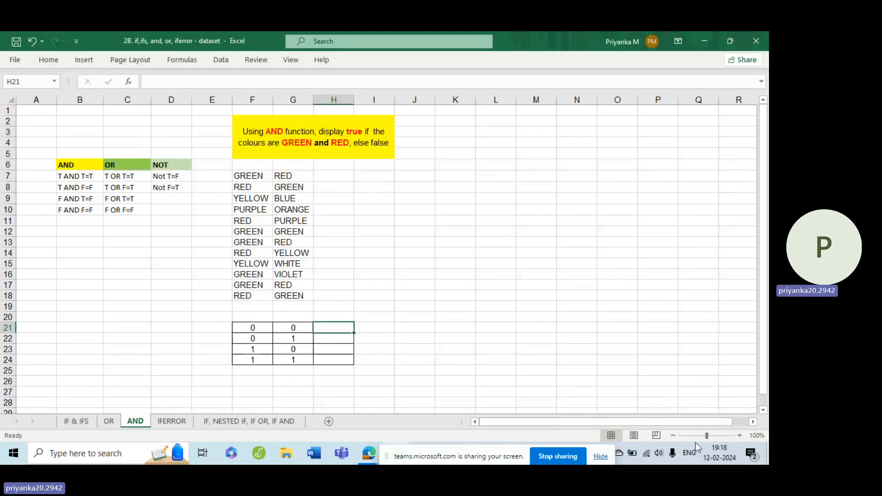
left_click(739, 435)
left_click(740, 436)
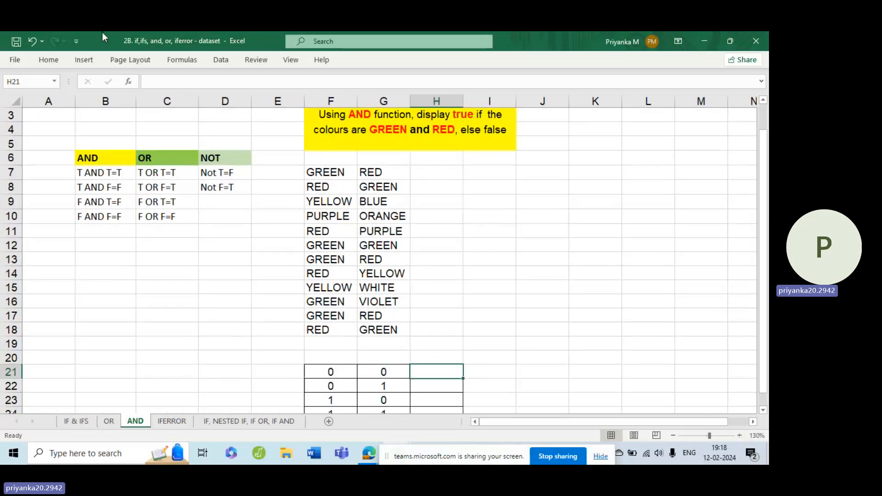
scroll(435, 191, "down", 3)
scroll(437, 207, "up", 2)
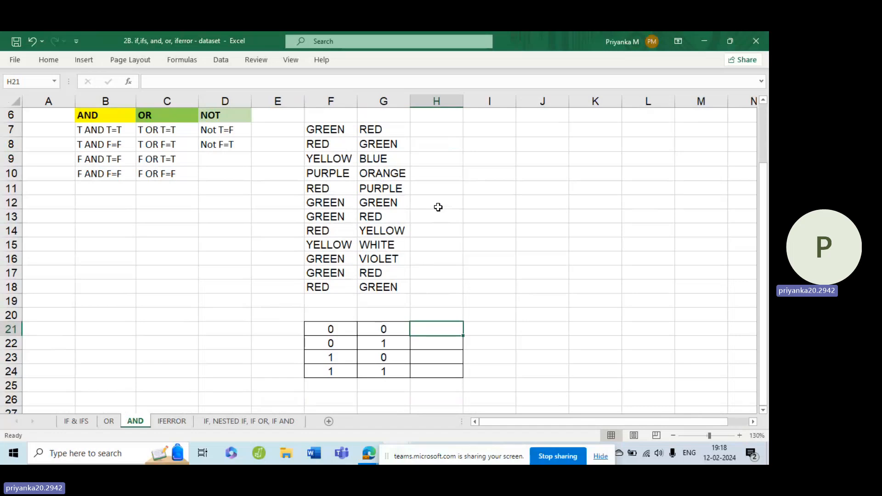
scroll(441, 208, "down", 1)
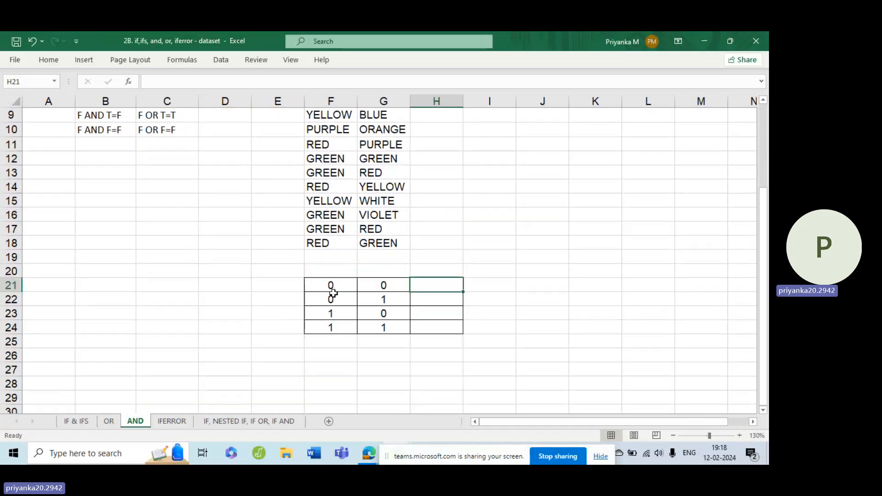
Label the 0/1 input table's columns with I1 in F20 and I2 in G20.
left_click(330, 273)
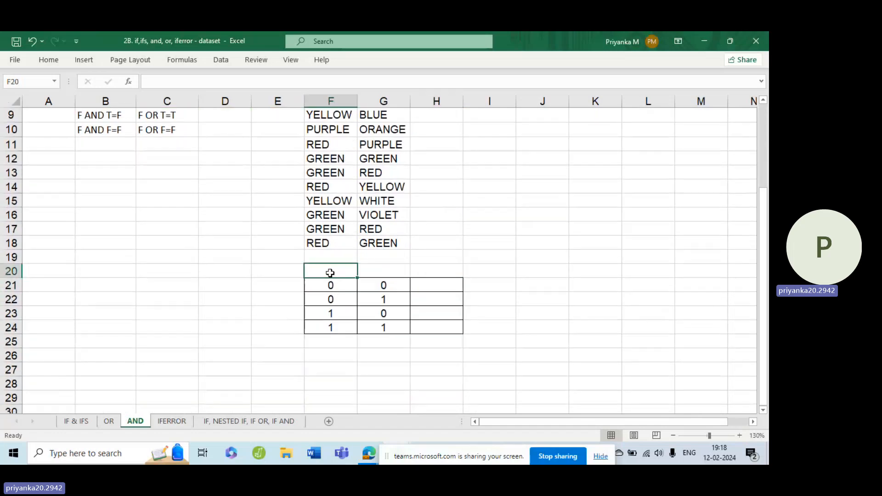
type("I1")
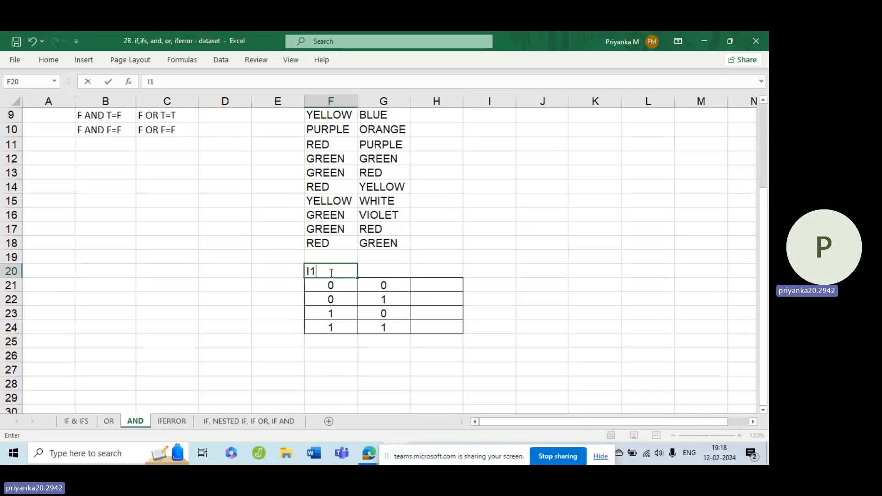
key("Tab")
type("I")
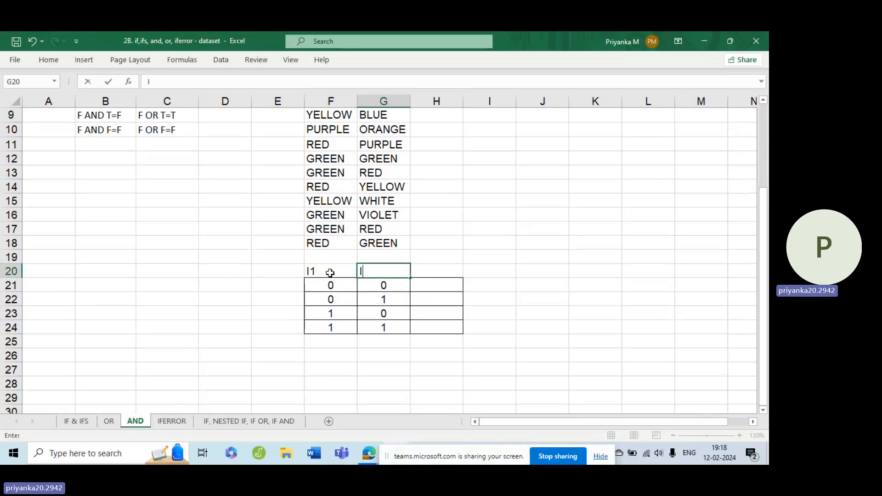
type("2")
key("Tab")
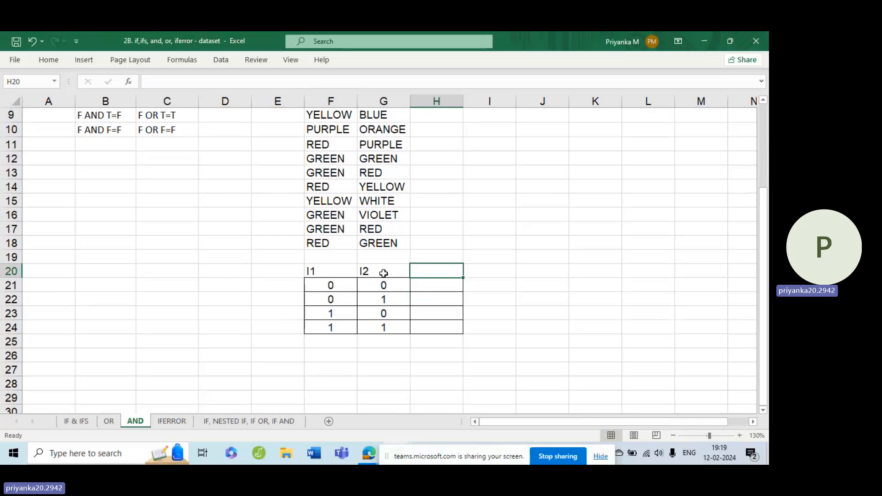
Enter the expected AND results 0, 0, 0 and 1 in I21 to I24 beside the input table.
left_click(431, 282)
left_click(468, 286)
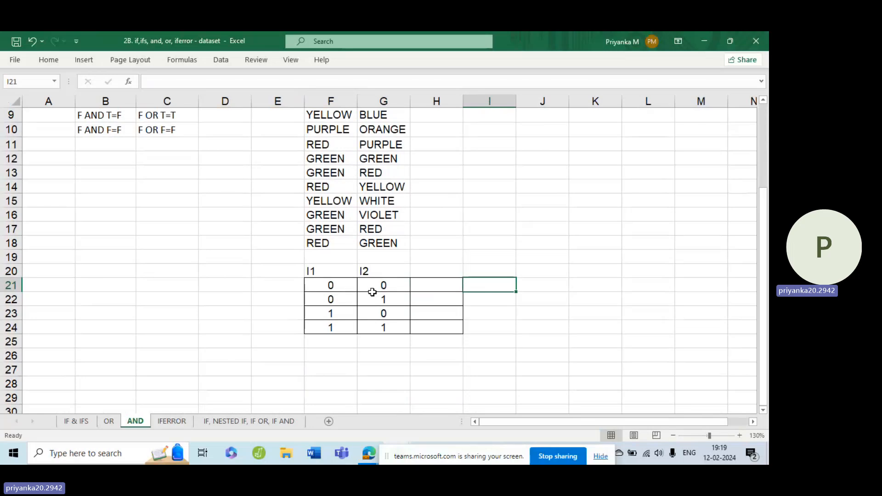
type("0")
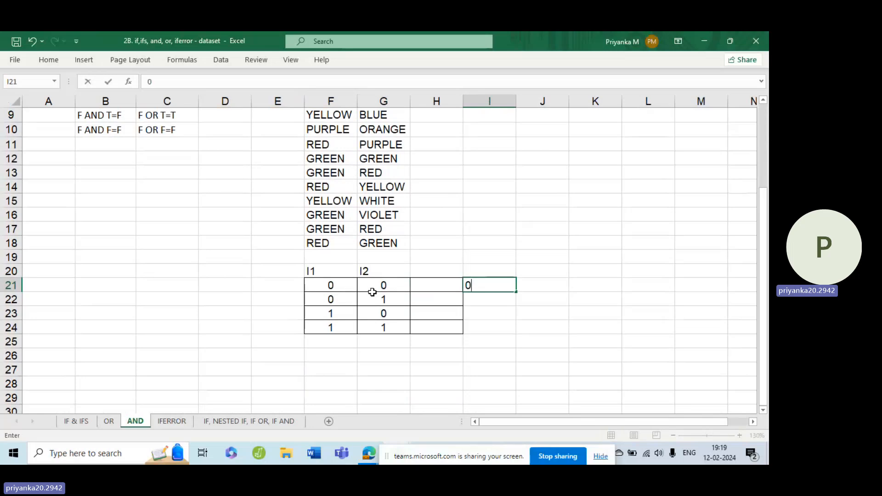
key("Return")
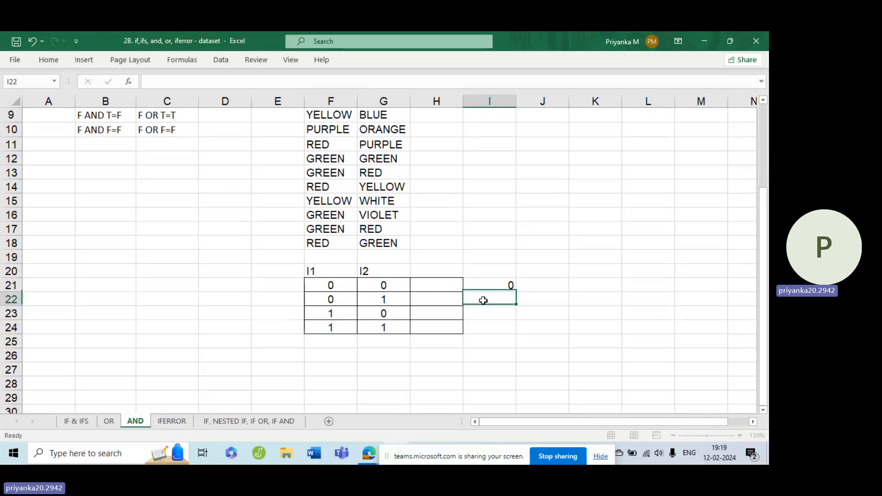
type("0")
left_click(493, 315)
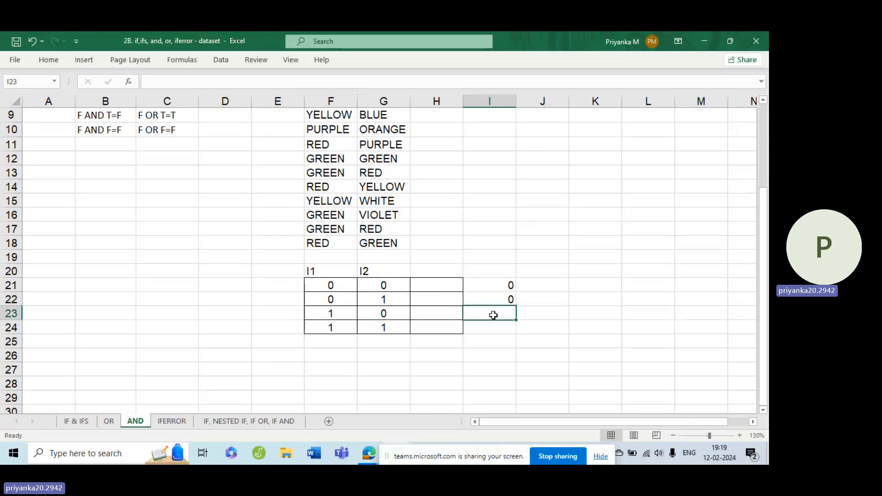
type("0")
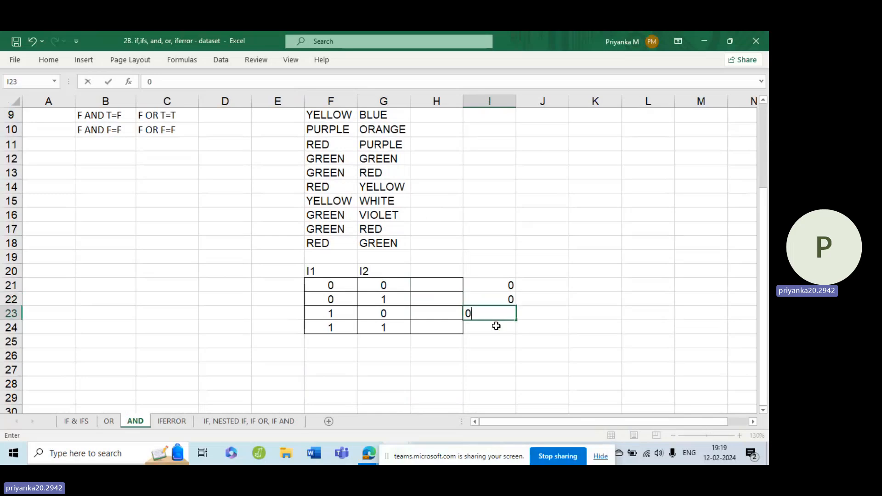
left_click(496, 326)
type("1")
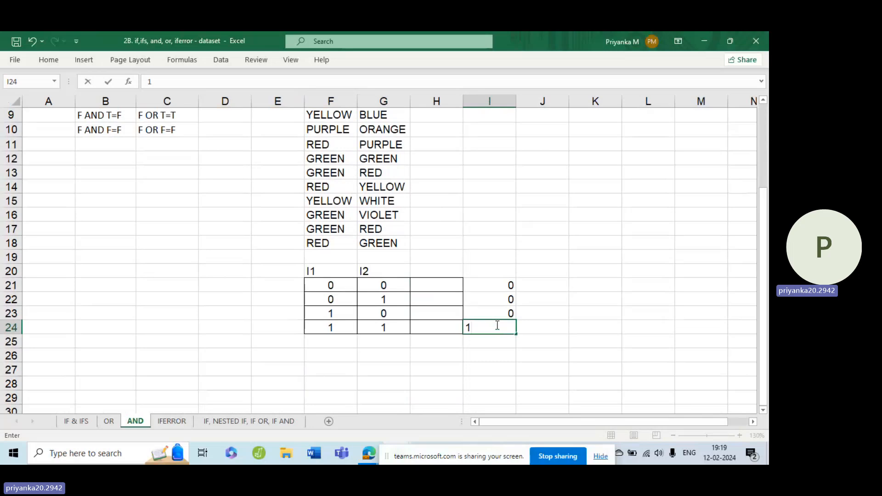
left_click(489, 299)
Enter the formula =AND(F21,G21) in H21 to evaluate the first pair of the 0/1 input table.
left_click(448, 285)
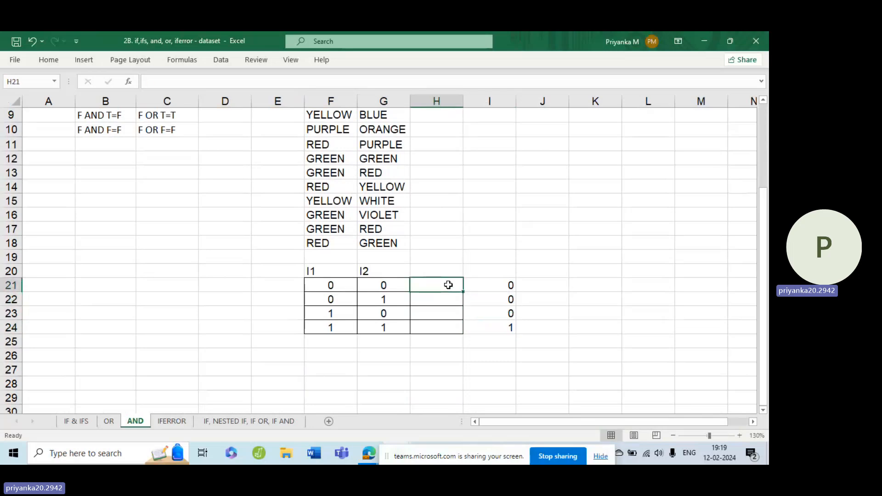
type("=AND")
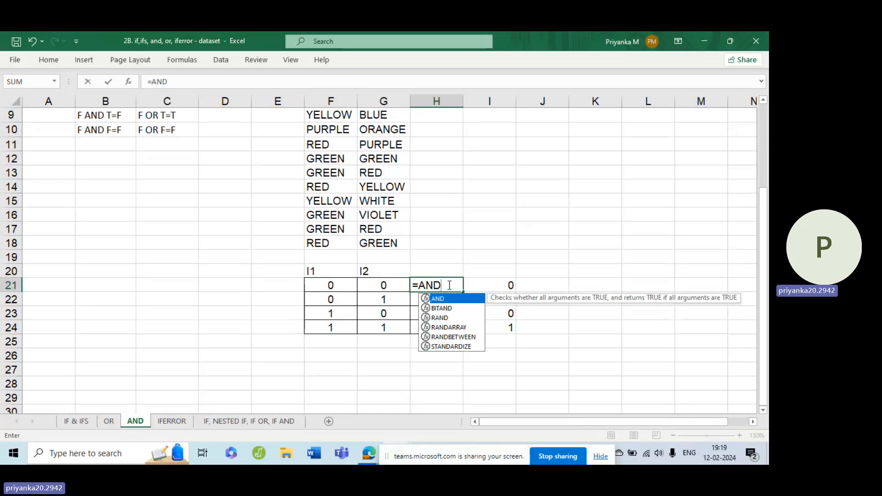
type("(")
left_click(330, 284)
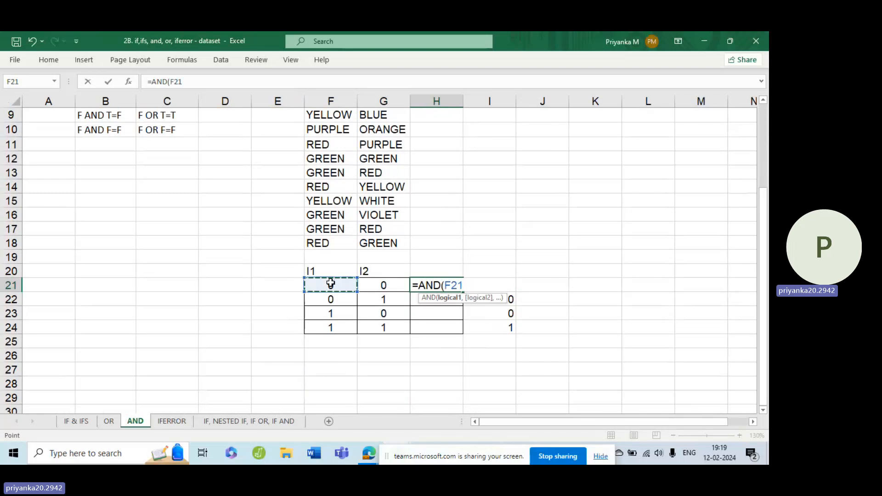
type(",")
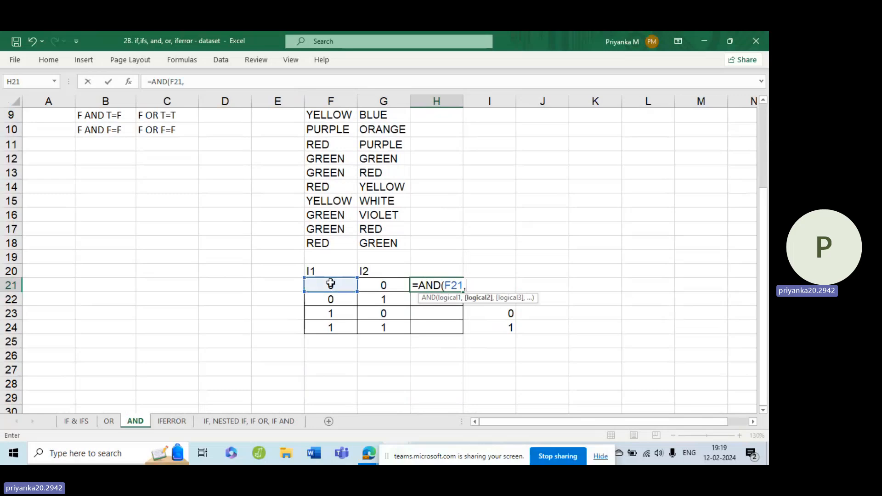
left_click(382, 283)
type(")")
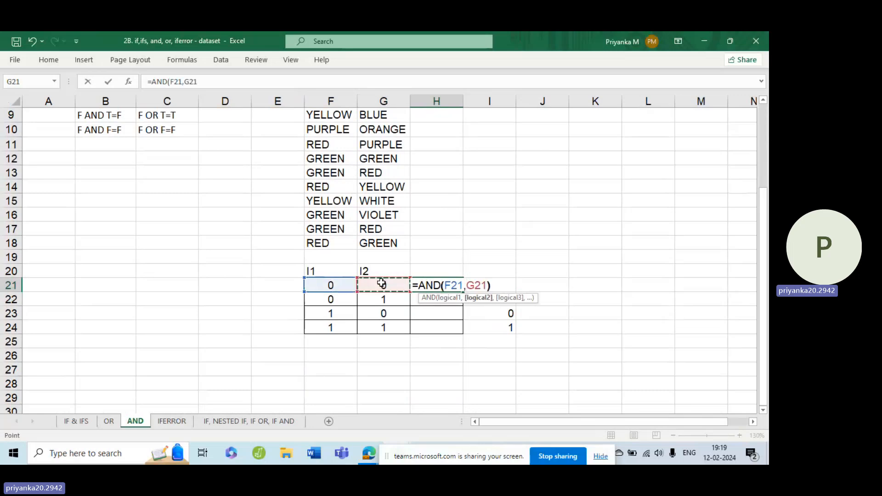
key("Return")
Copy the AND formula from H21 down through H24 to cover the remaining input pairs.
left_click(443, 289)
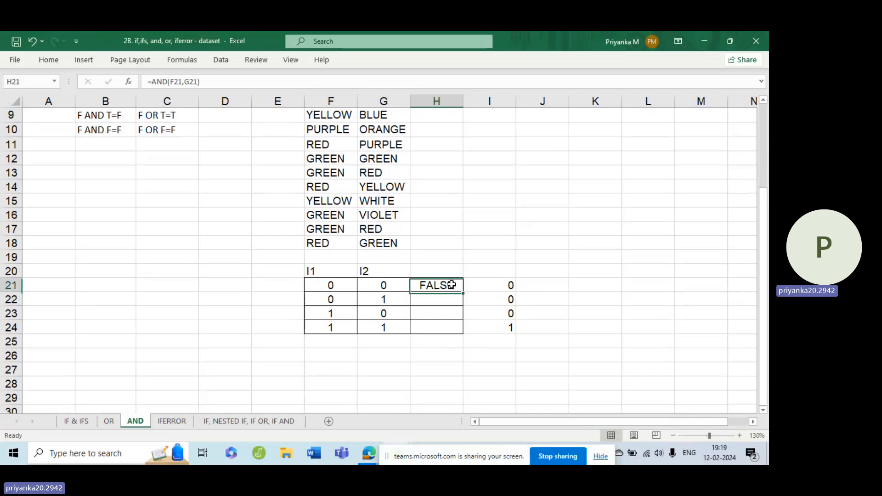
left_click_drag(463, 293, 465, 329)
scroll(483, 331, "up", 2)
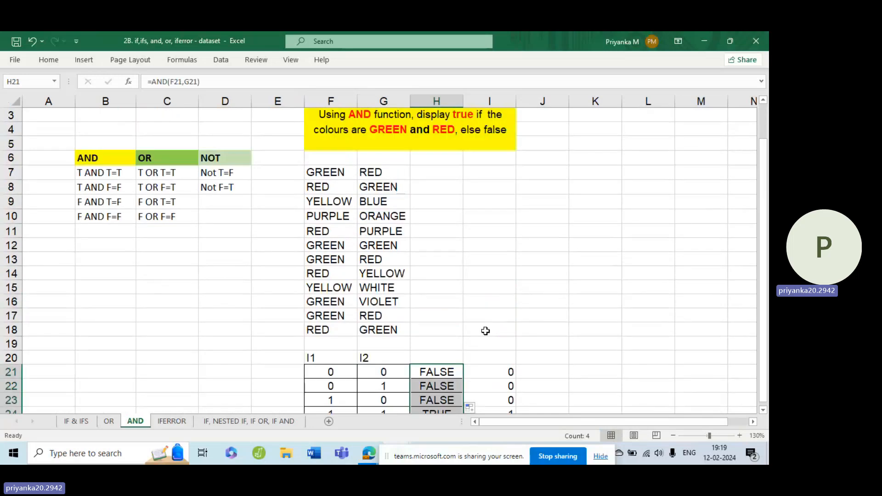
scroll(482, 331, "down", 3)
Write =AND(F7,G7) in H7, taking the first row's two colour cells as the arguments.
scroll(467, 292, "up", 4)
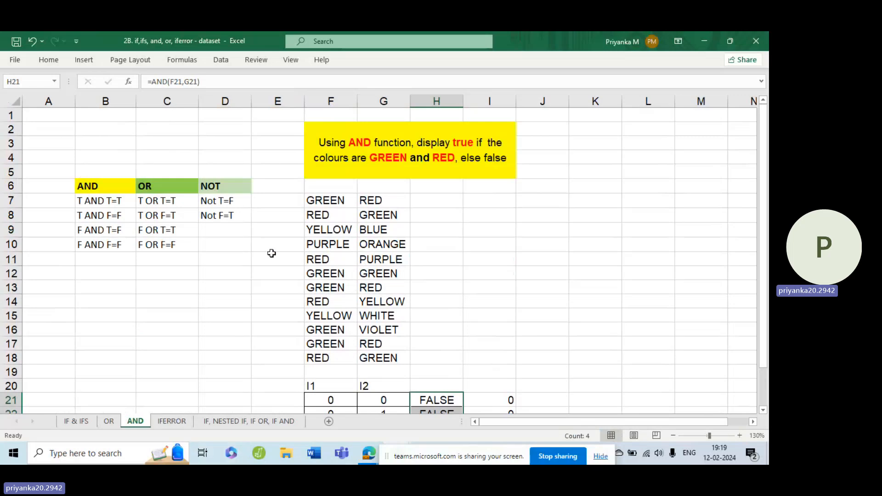
left_click(449, 197)
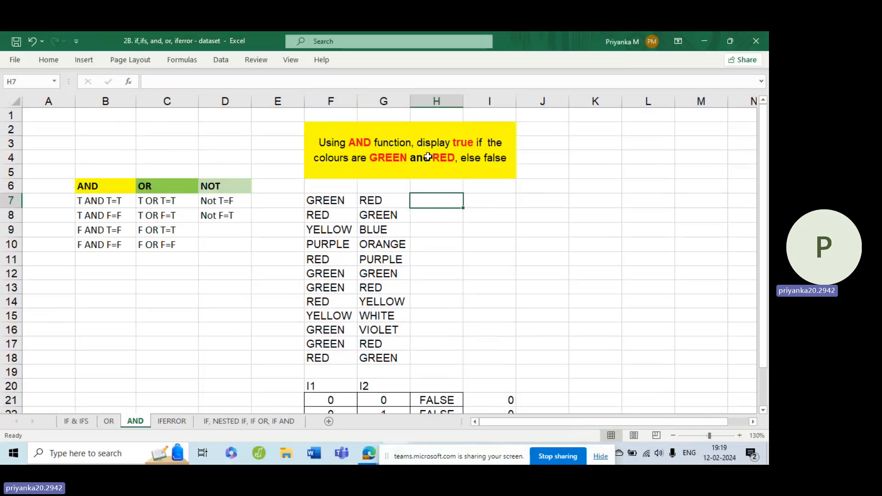
left_click(384, 151)
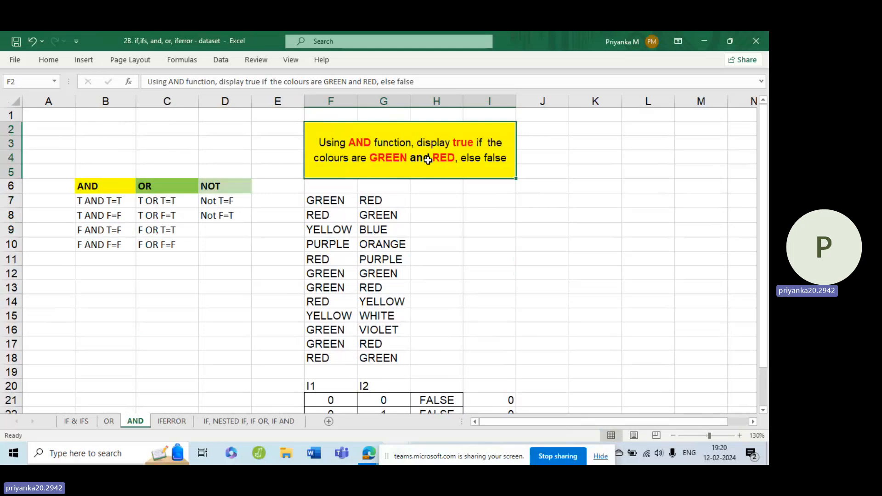
left_click(437, 205)
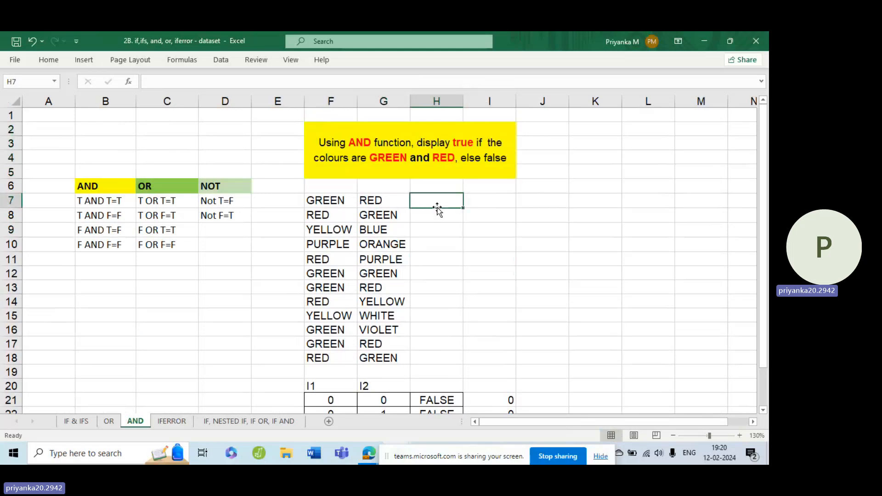
type("=AND")
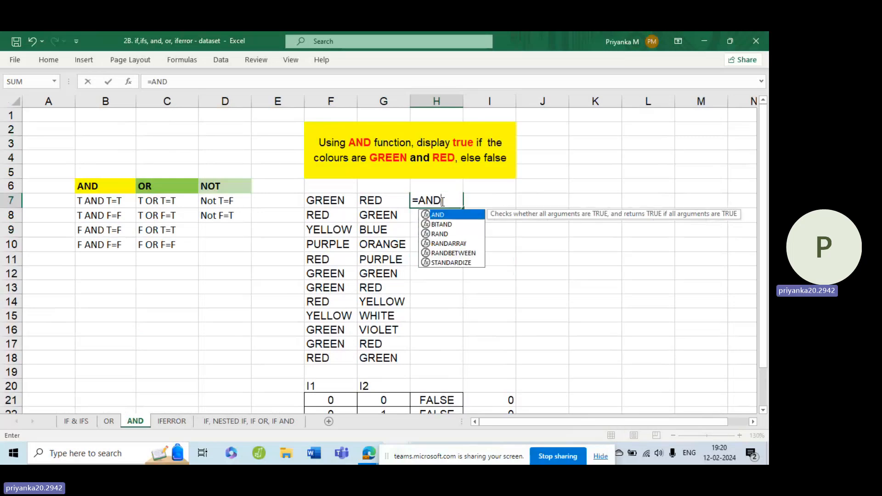
type("(")
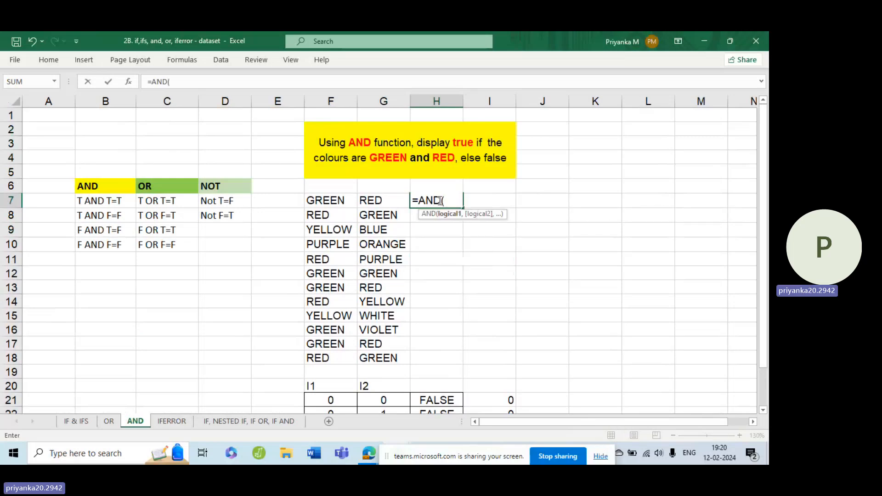
left_click(324, 199)
type(",")
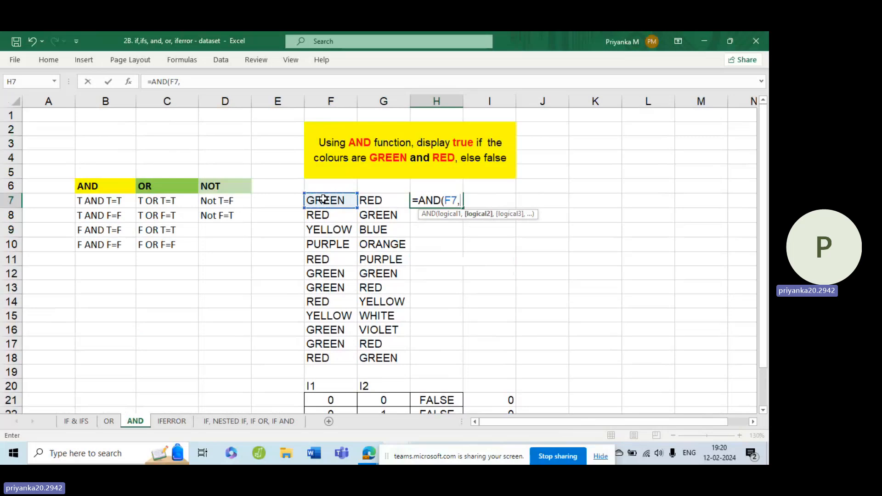
left_click(372, 201)
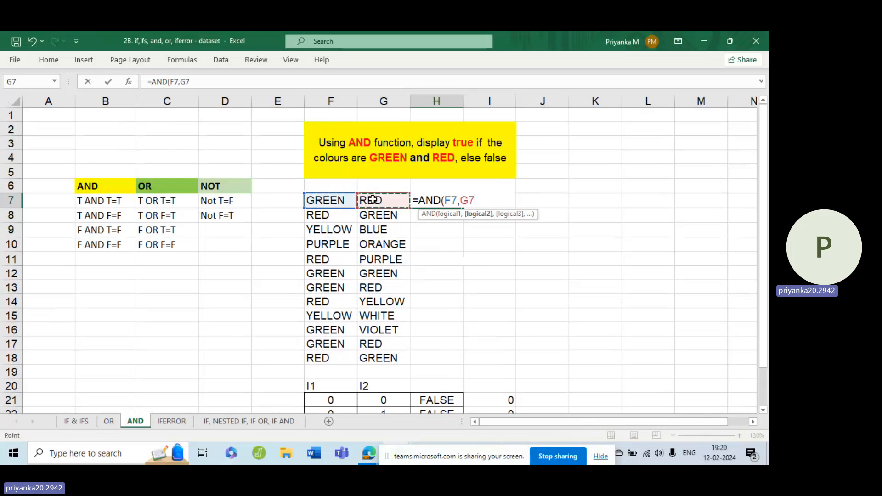
type(")")
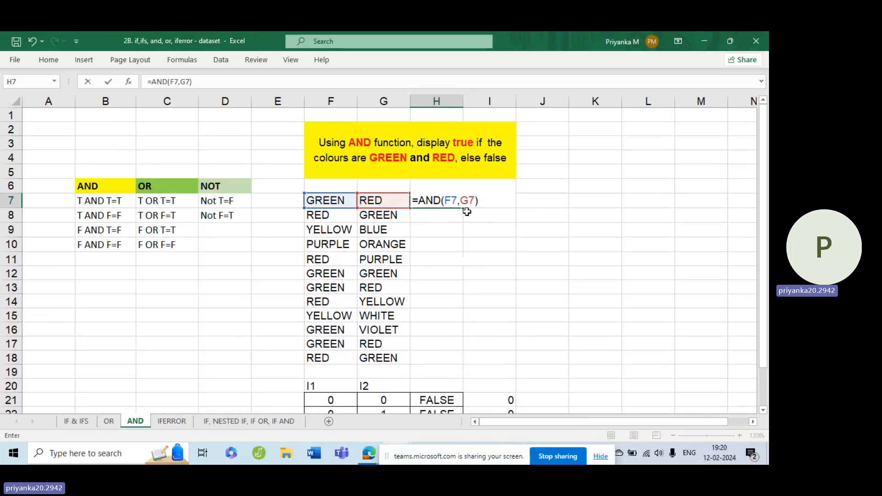
Add the colour conditions to the H7 formula, completing it as =AND(F7="GREEN",G7="RED").
left_click(458, 200)
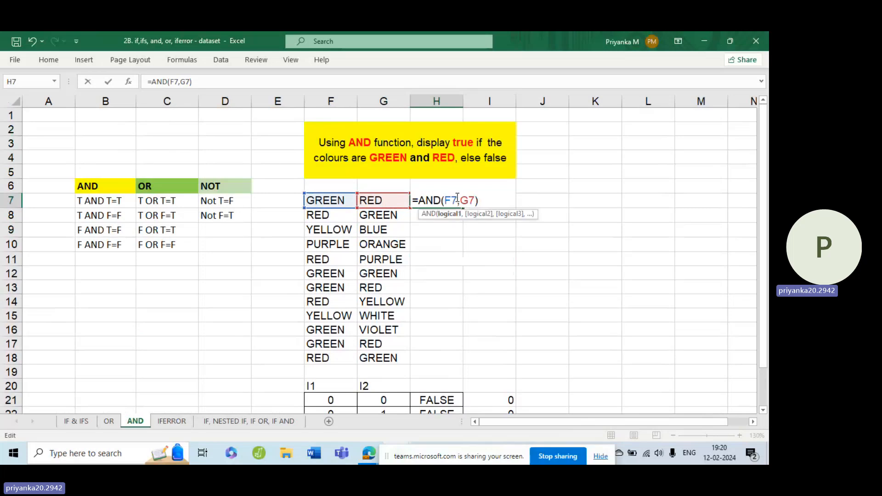
type("=")
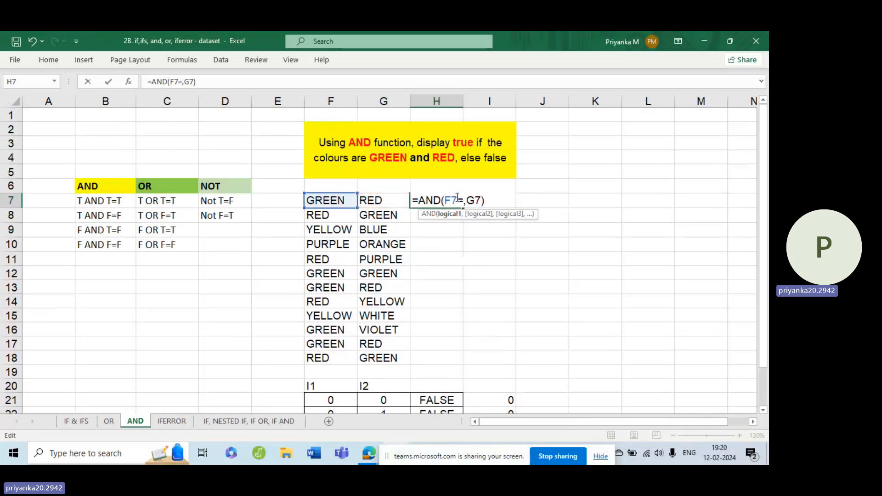
type("\"")
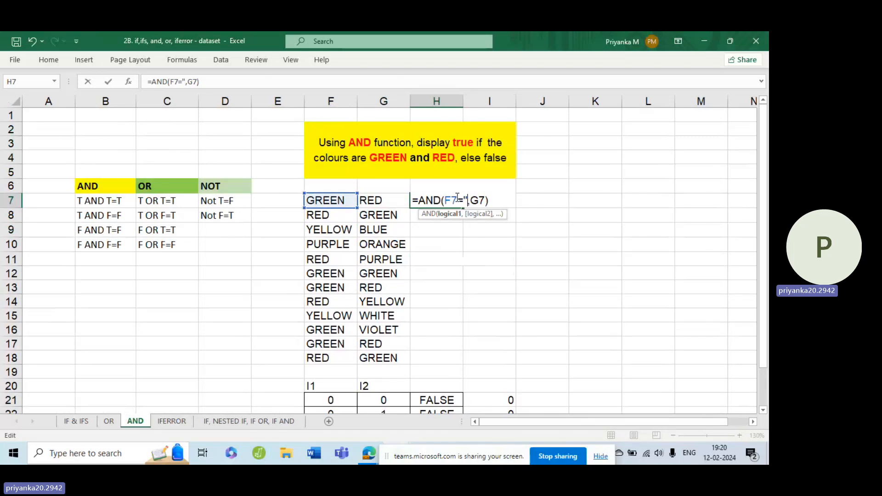
type("GREEN")
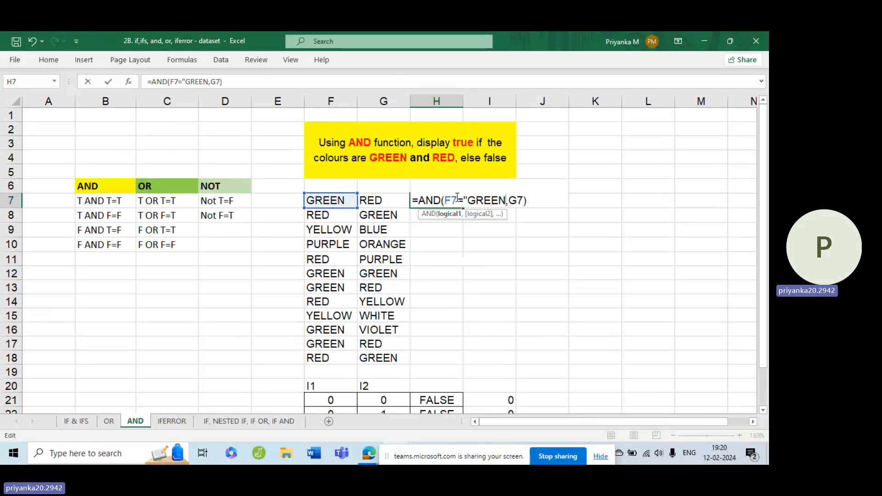
type("\"")
key("Right")
key("Right")
key("Right")
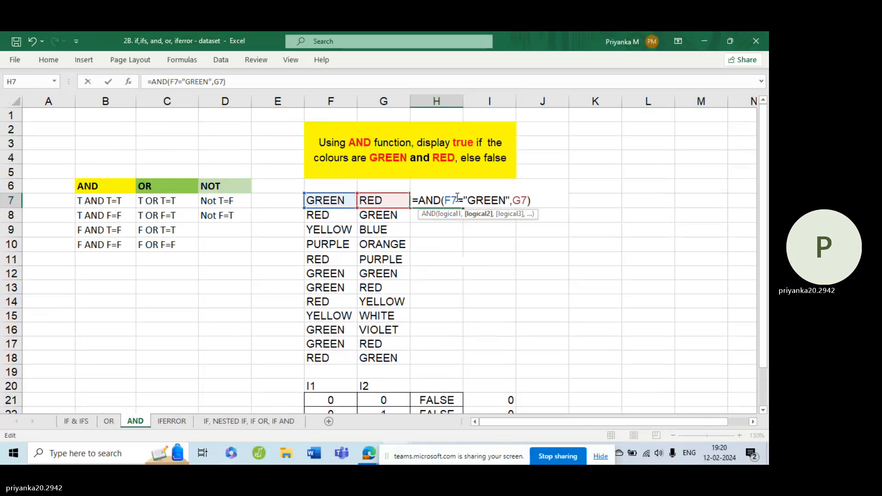
type("=")
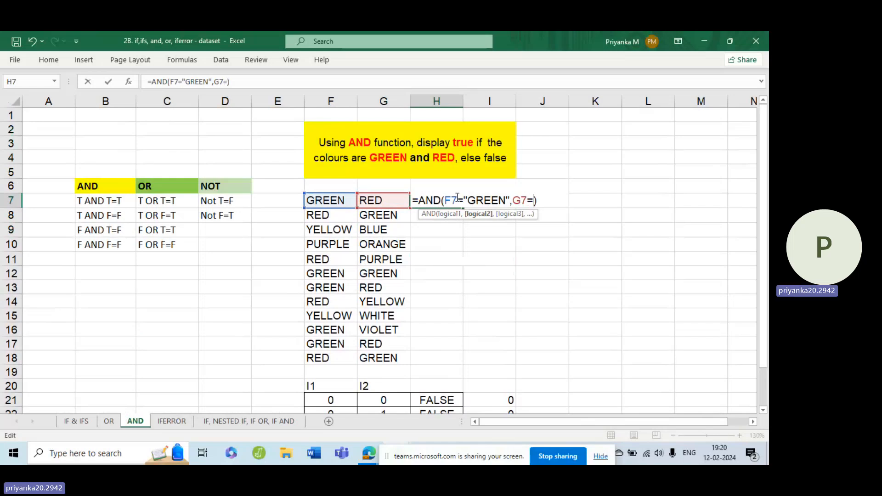
type("\"RED\"")
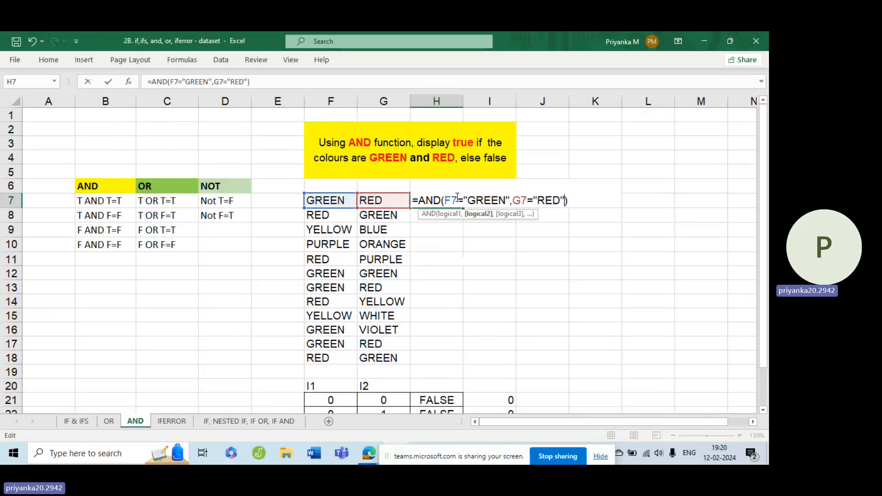
key("Right")
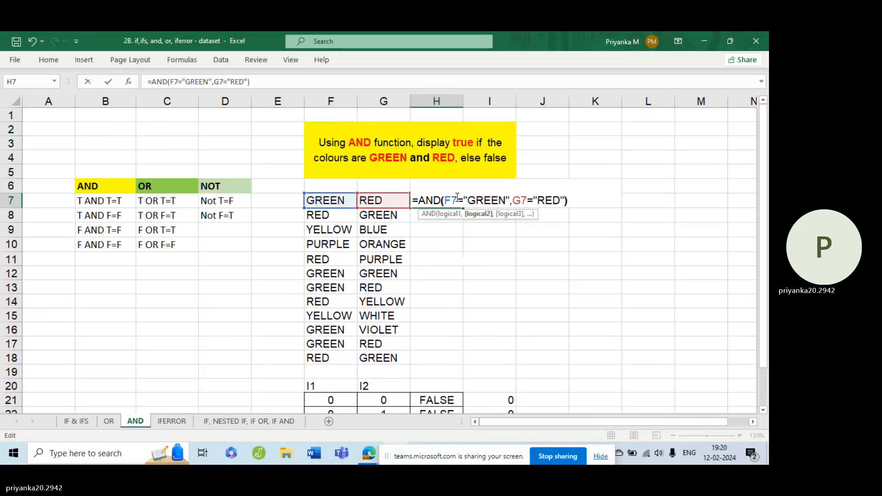
key("Return")
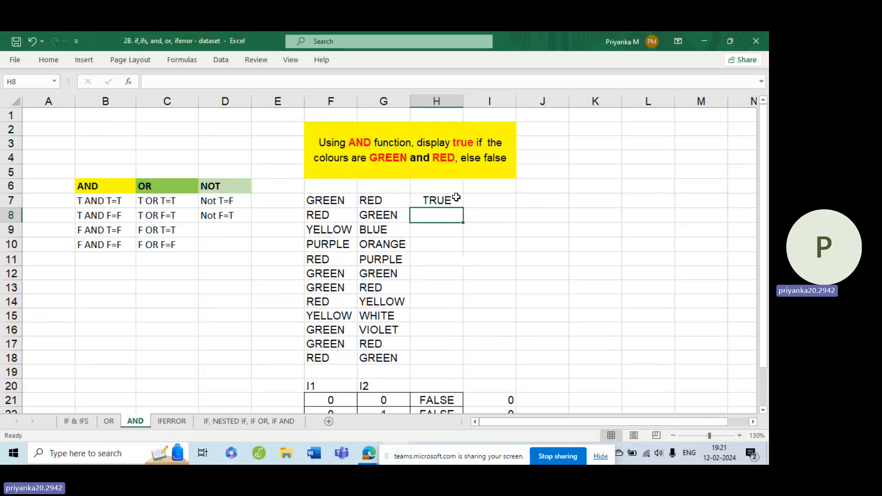
Fill the colour-check formula from H7 down to H18 for all the colour pairs.
left_click(456, 199)
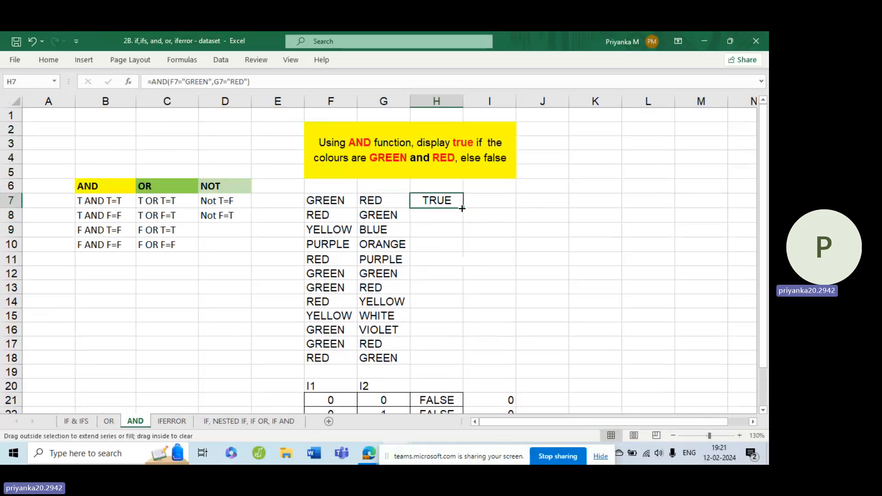
double_click(463, 207)
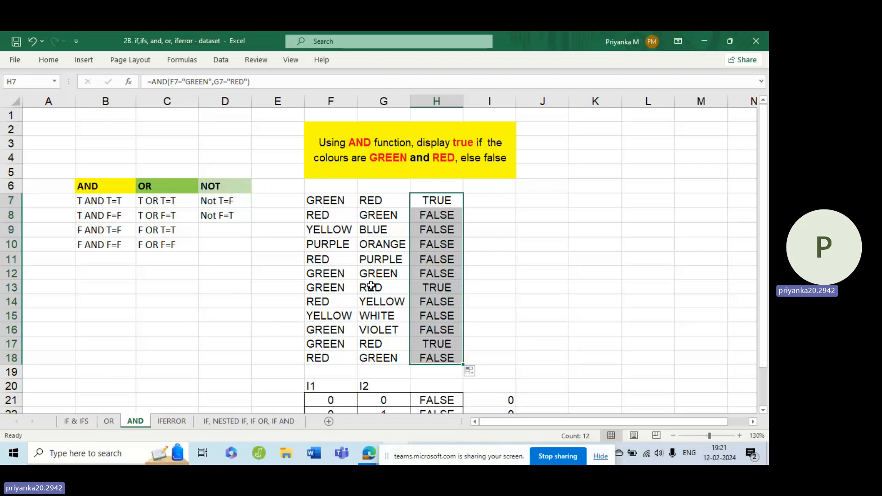
left_click(335, 358)
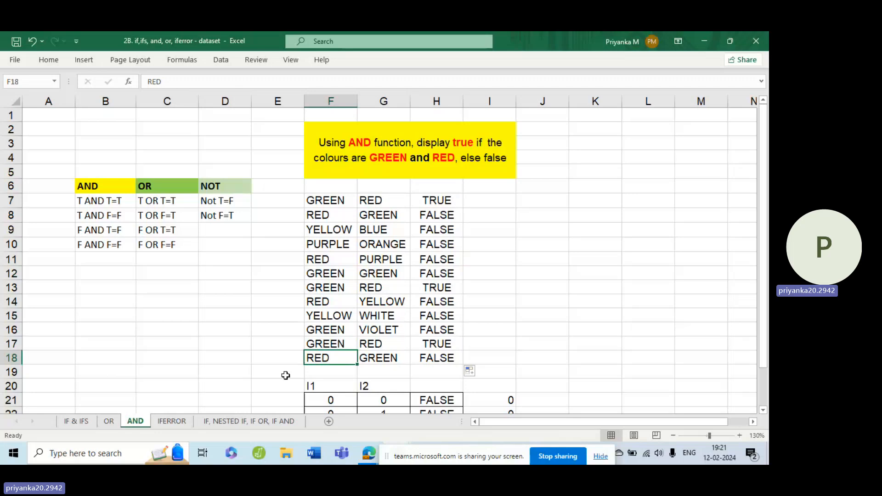
Open the IFERROR sheet and enlarge its view to 170%.
left_click(180, 419)
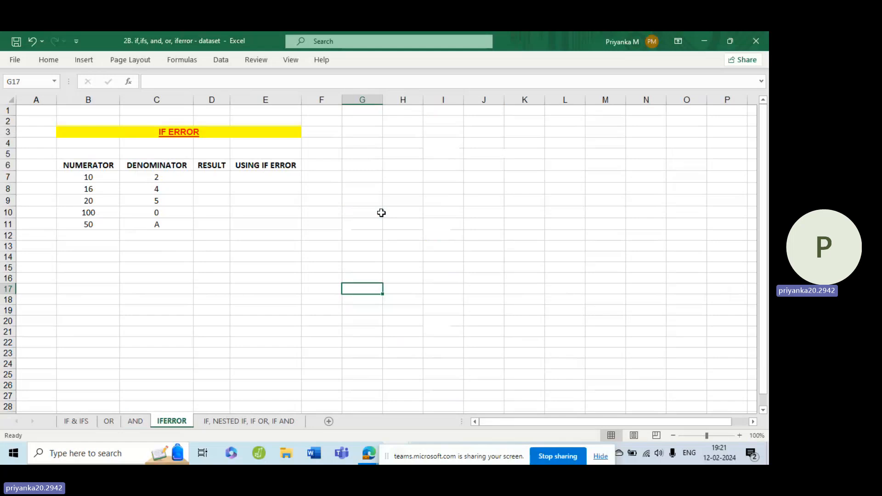
left_click(739, 435)
left_click(740, 435)
left_click(740, 435)
left_click(740, 435)
left_click(739, 435)
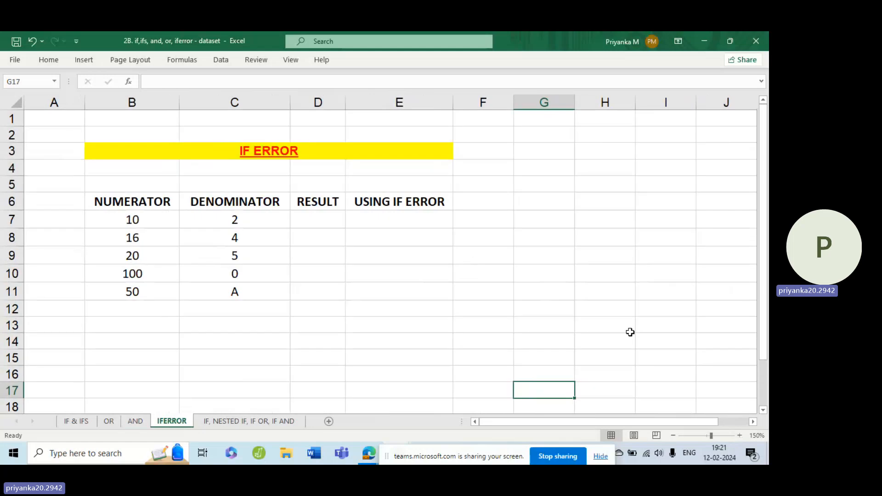
left_click(740, 435)
left_click(740, 435)
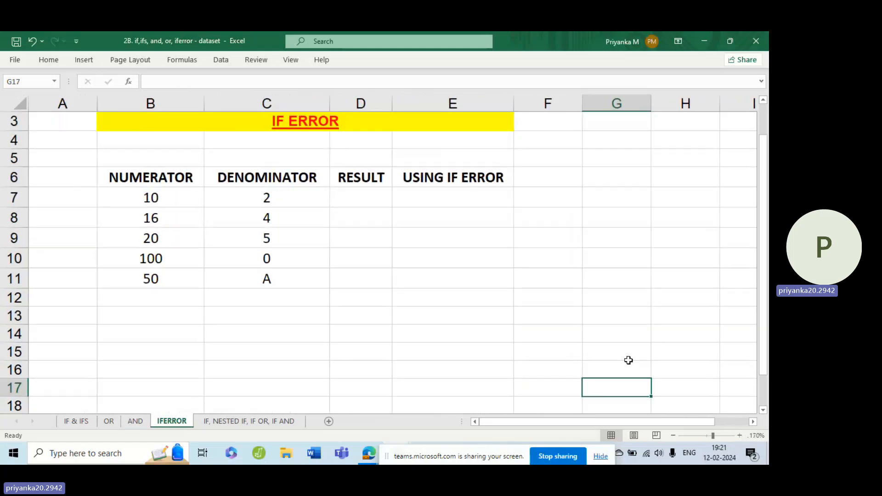
Calculate the RESULT column by entering =B7/C7 in D7 and filling the formula down to D11.
left_click(366, 215)
scroll(219, 226, "up", 1)
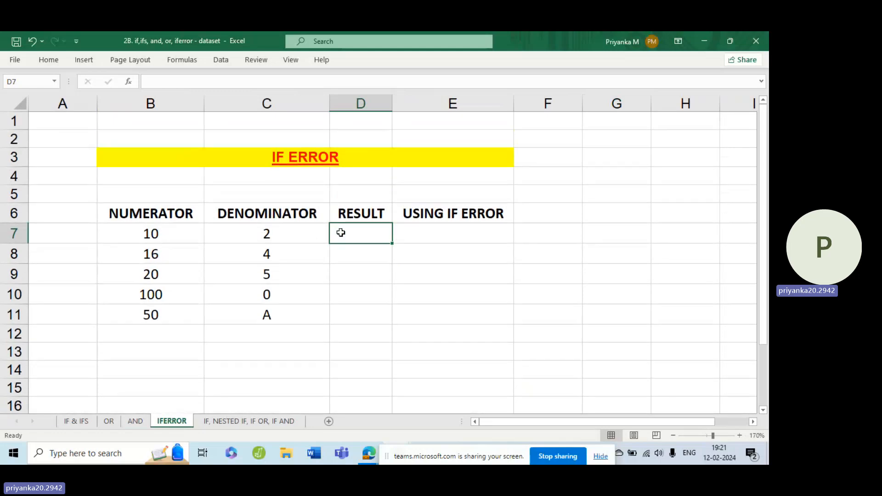
type("=")
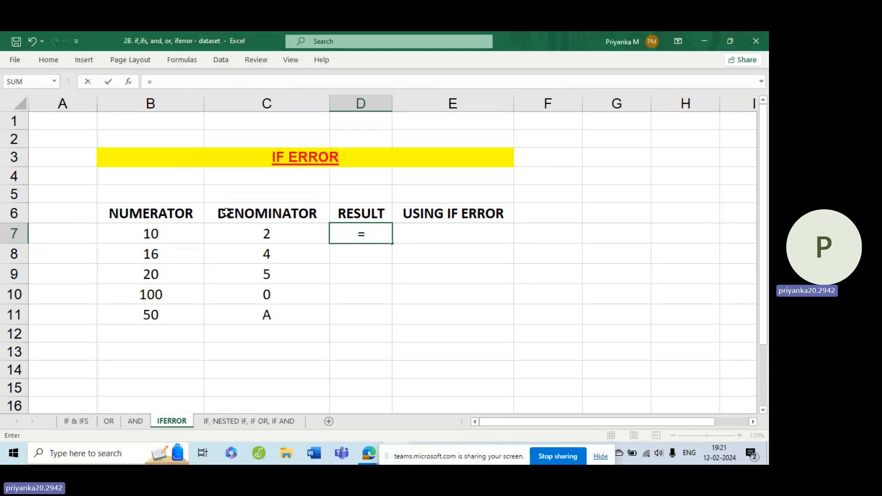
left_click(173, 229)
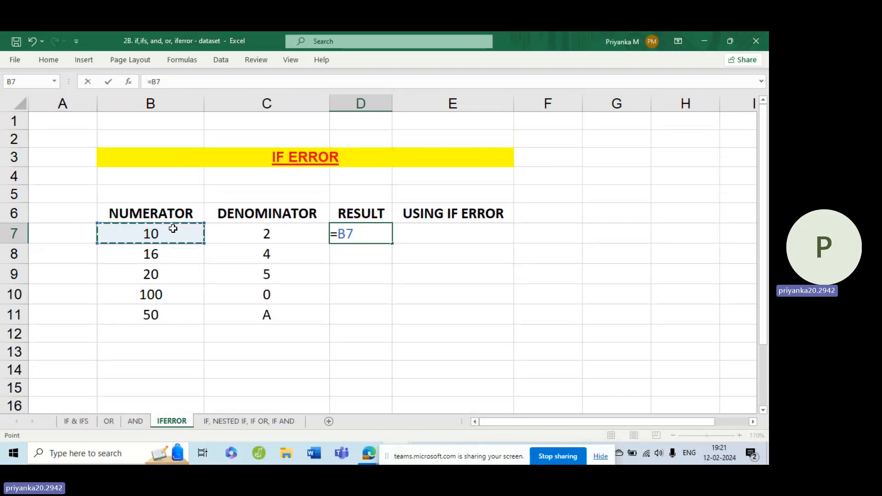
type("/")
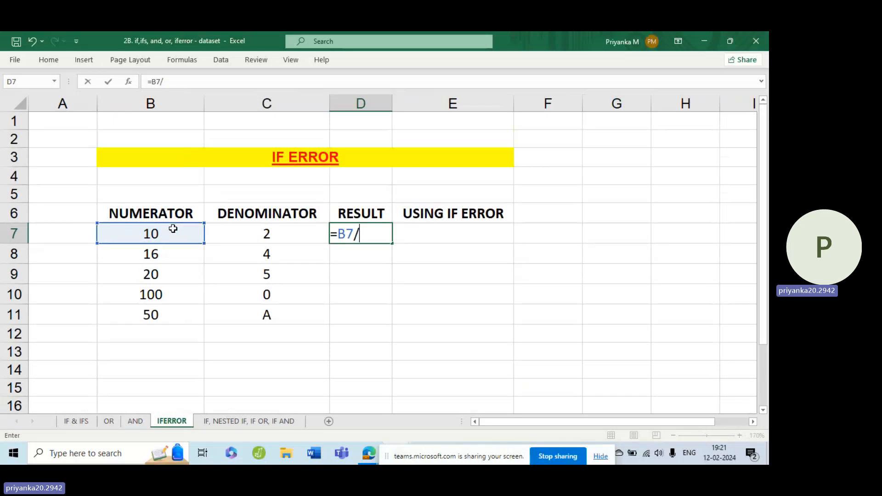
left_click(304, 229)
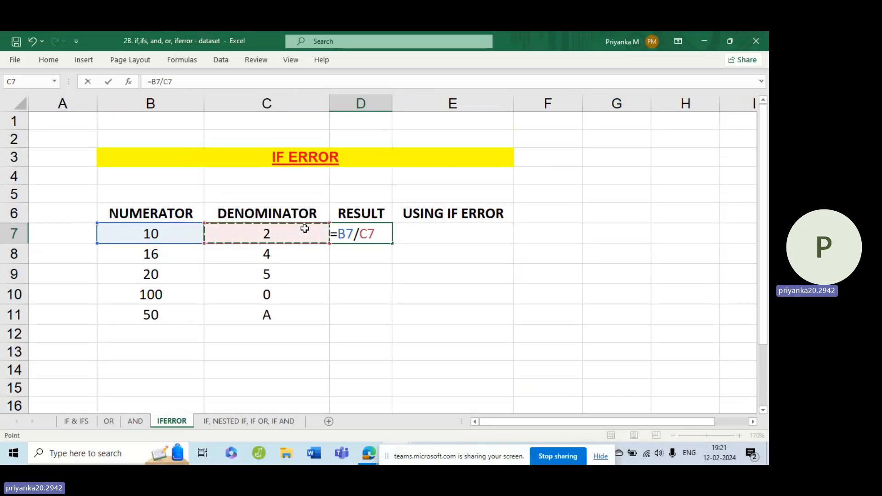
key("Return")
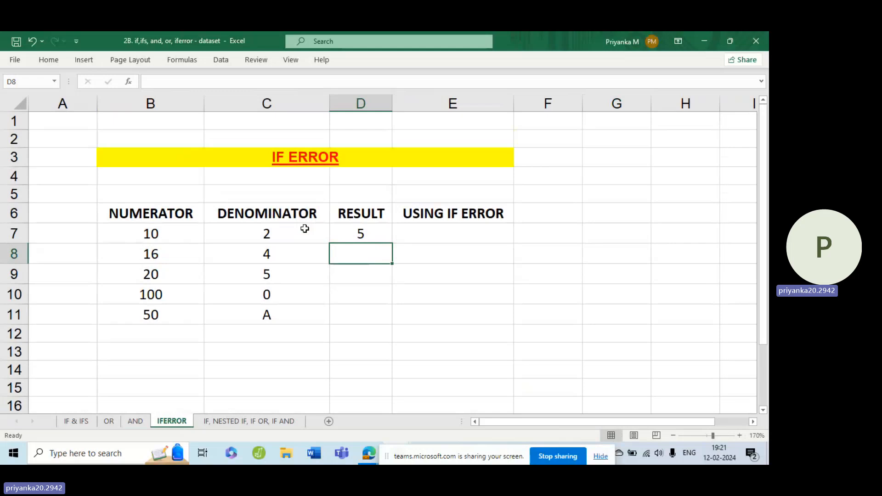
left_click(380, 241)
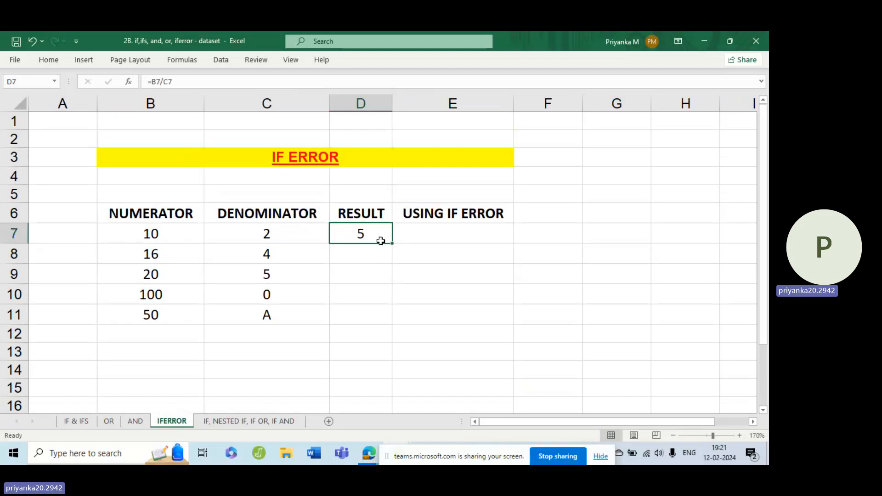
double_click(392, 244)
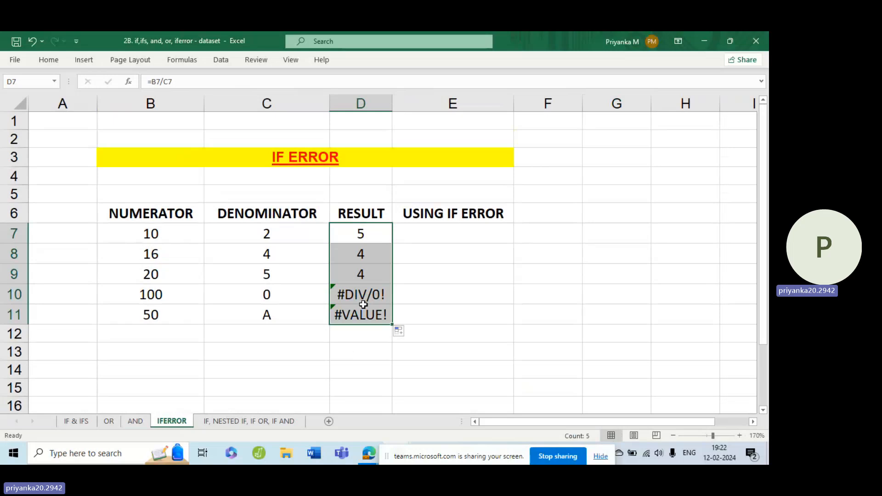
Examine the numerator, denominator and result cells in rows 9 to 11, focusing on the division results in D10 and D11.
left_click(383, 301)
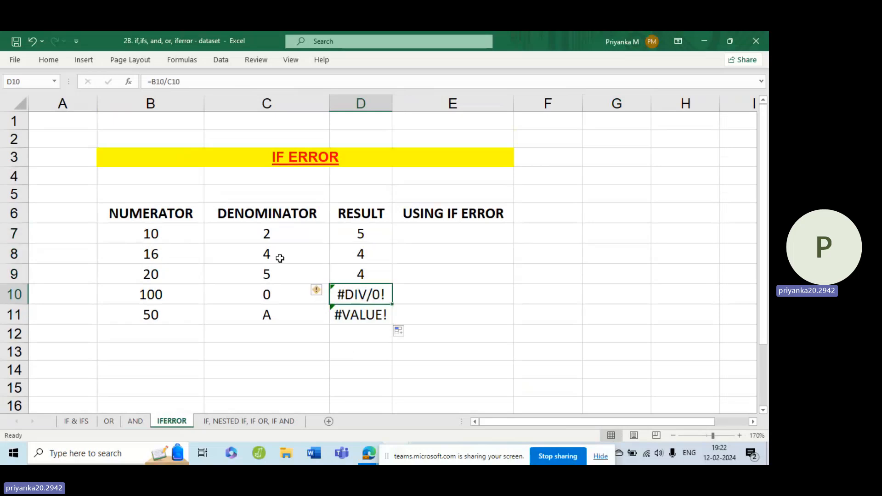
left_click(171, 274)
left_click(264, 274)
left_click(377, 274)
left_click(266, 276)
left_click(184, 296)
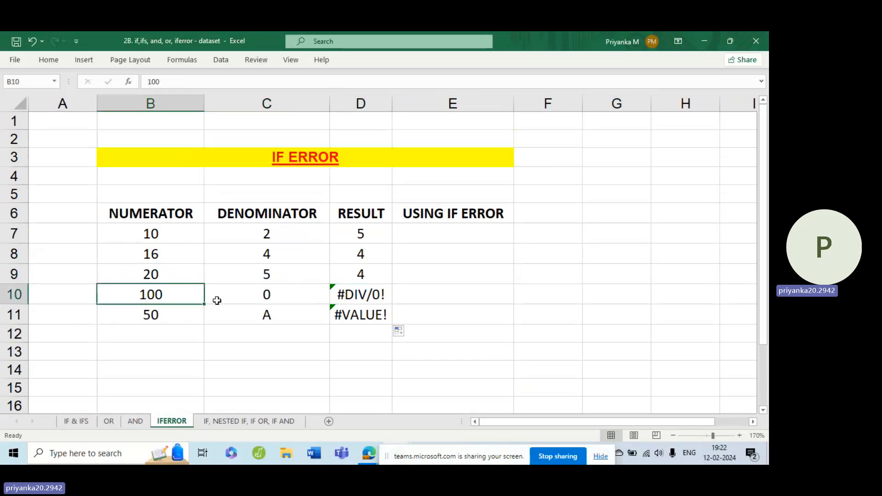
left_click(253, 296)
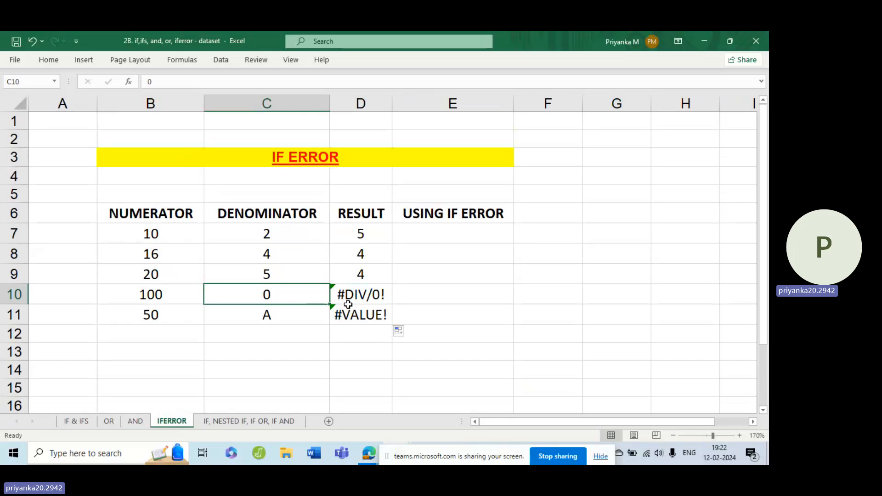
left_click(172, 329)
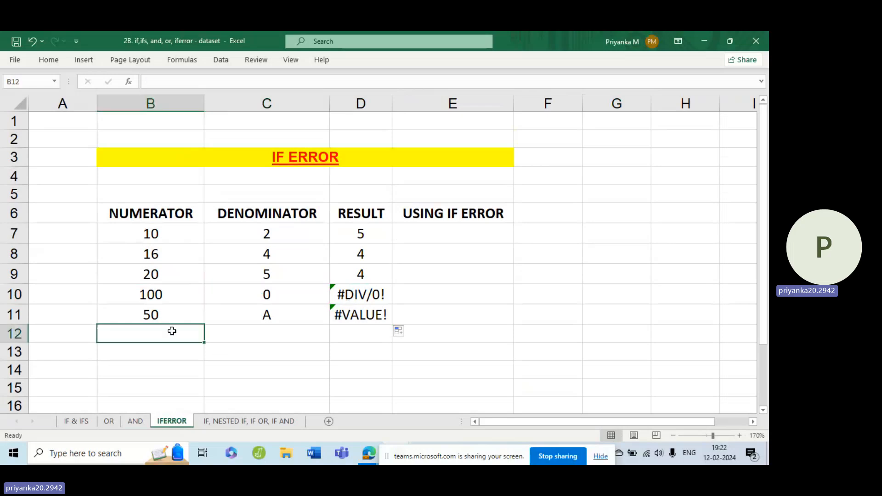
left_click(168, 314)
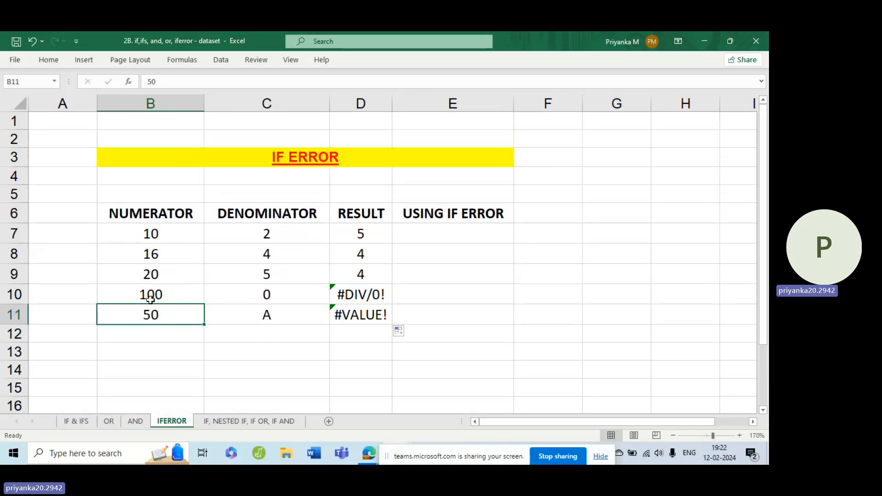
left_click(305, 311)
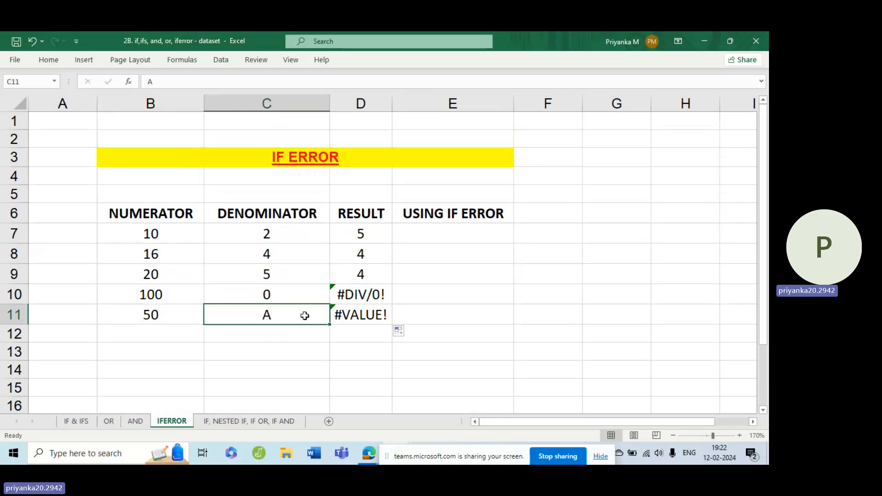
left_click(363, 318)
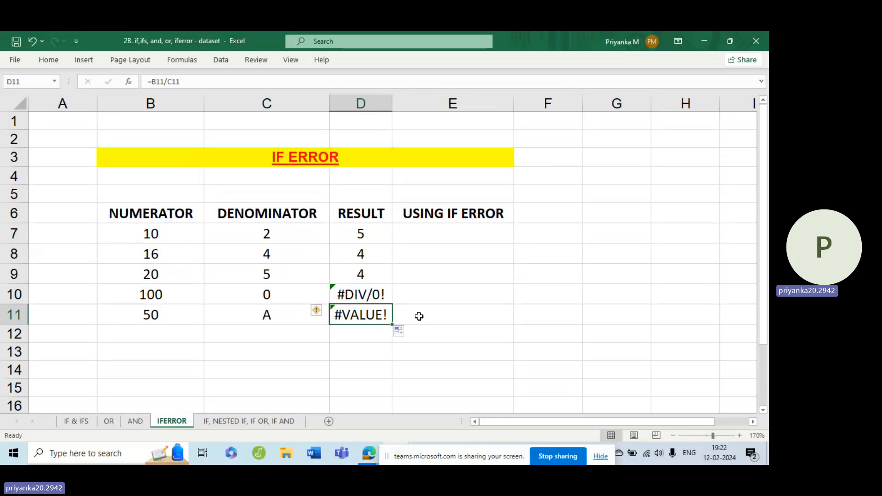
left_click(455, 235)
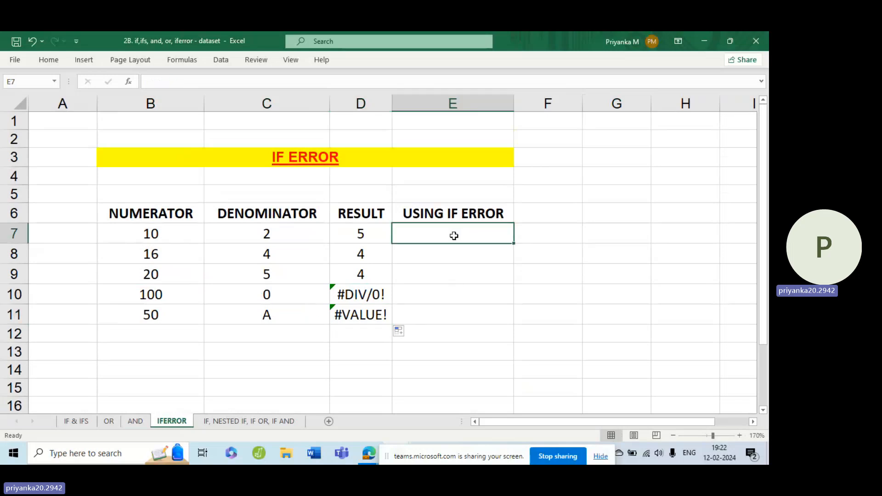
left_click(375, 293)
left_click(374, 315)
left_click(375, 296)
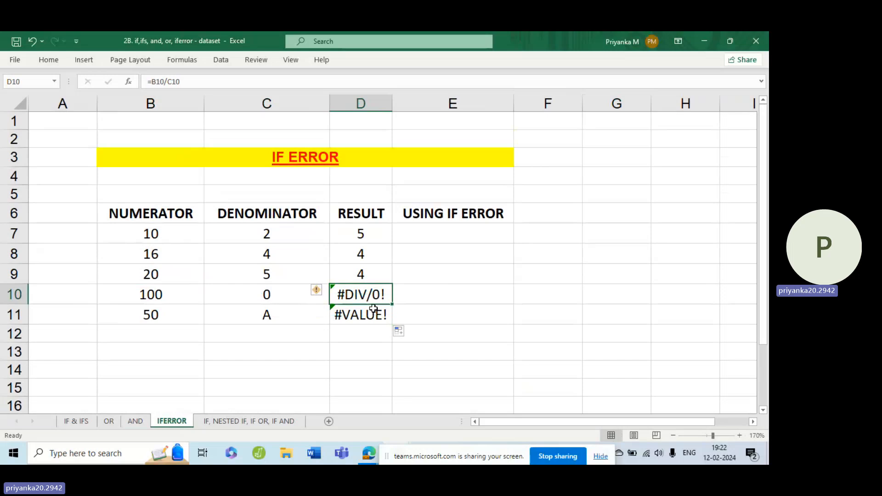
left_click(375, 313)
left_click(370, 295)
left_click(359, 307)
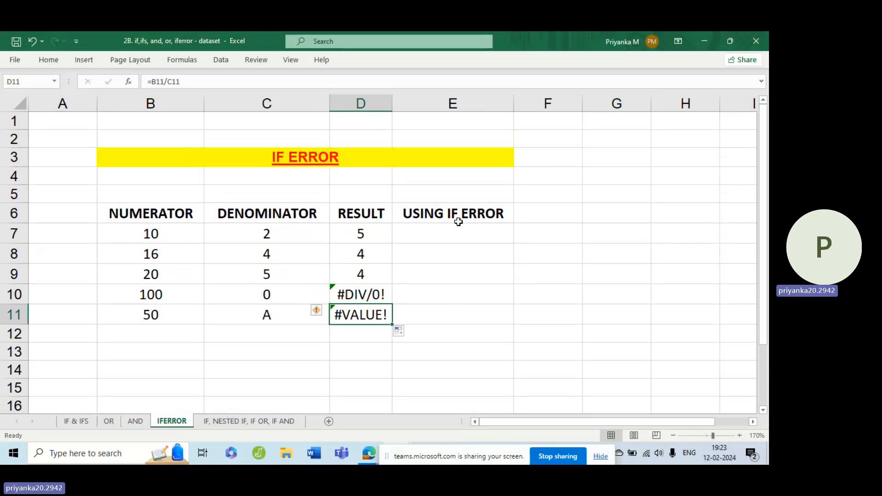
Begin an IFERROR formula in E7 with the division B7/C7 as its value argument.
left_click(449, 228)
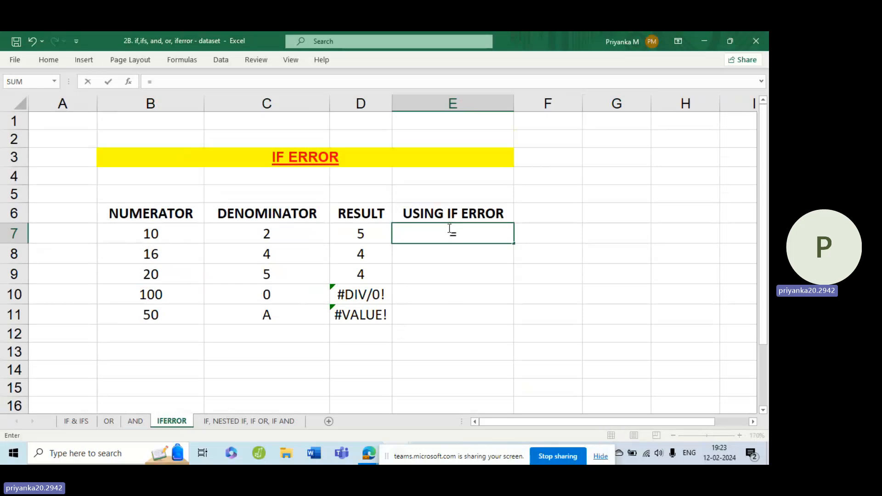
type("IF")
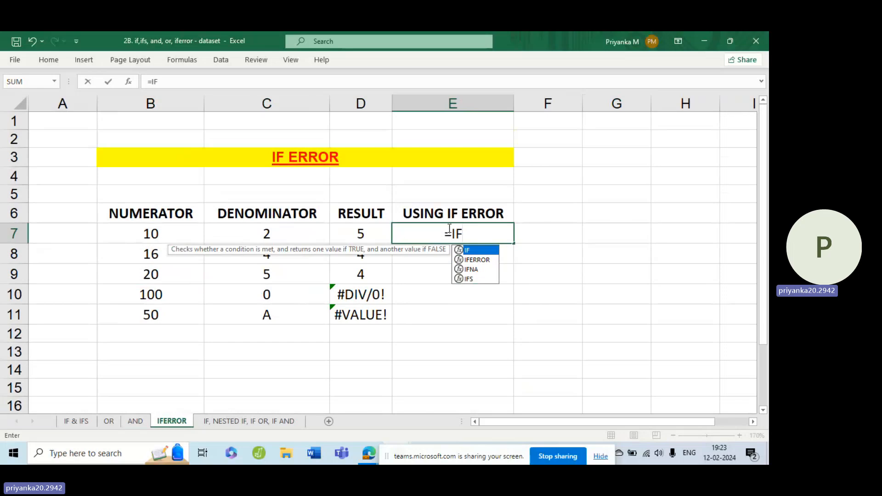
key("Down")
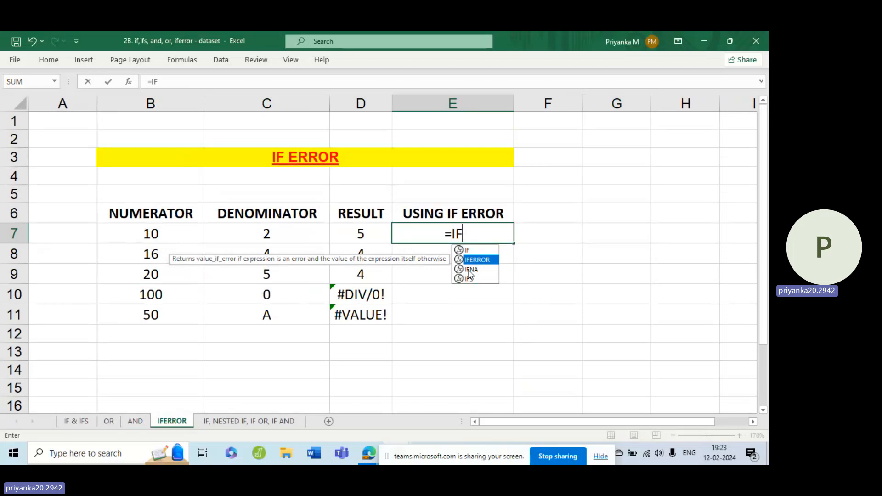
key("Tab")
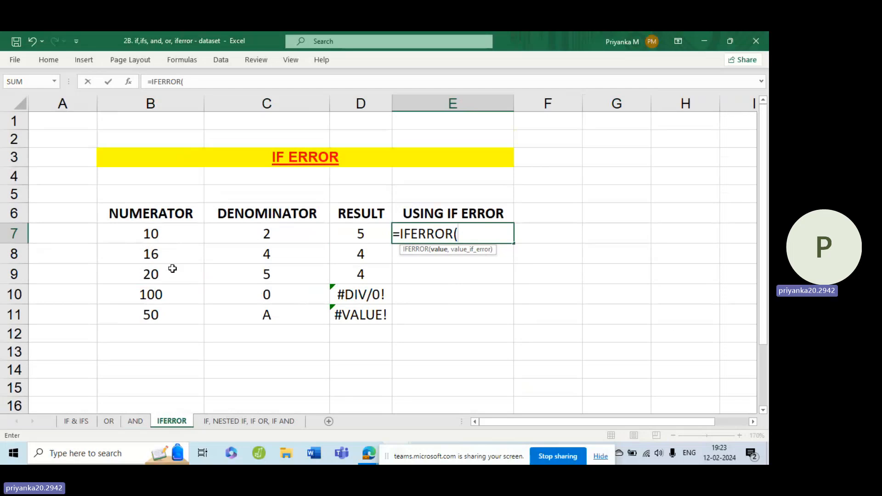
left_click(166, 231)
type("/")
left_click(228, 231)
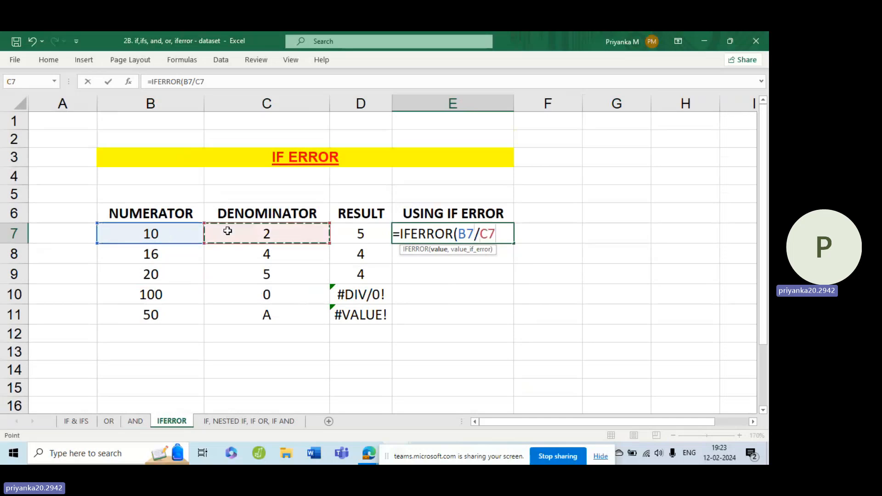
type(",")
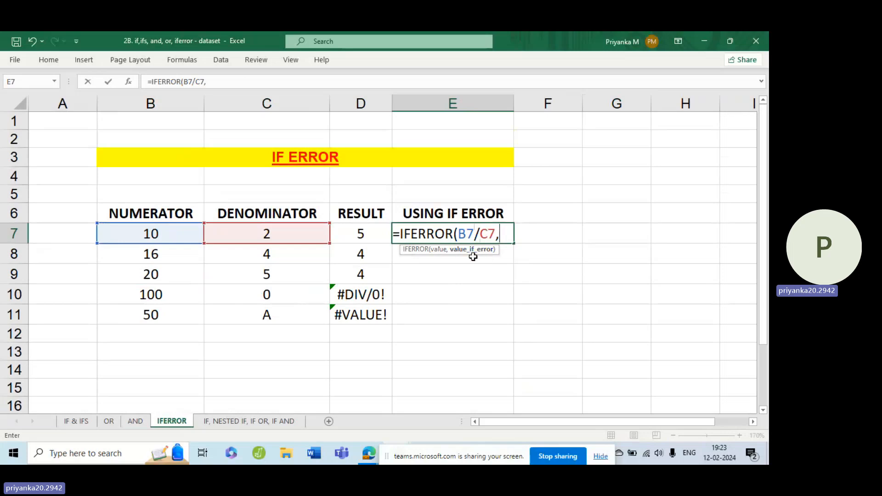
Complete the E7 formula with the error text "Division is not possible", giving =IFERROR(B7/C7,"Division is not possible").
type("\"dIVI")
key("BackSpace")
key("BackSpace")
key("BackSpace")
key("BackSpace")
type("Divisi")
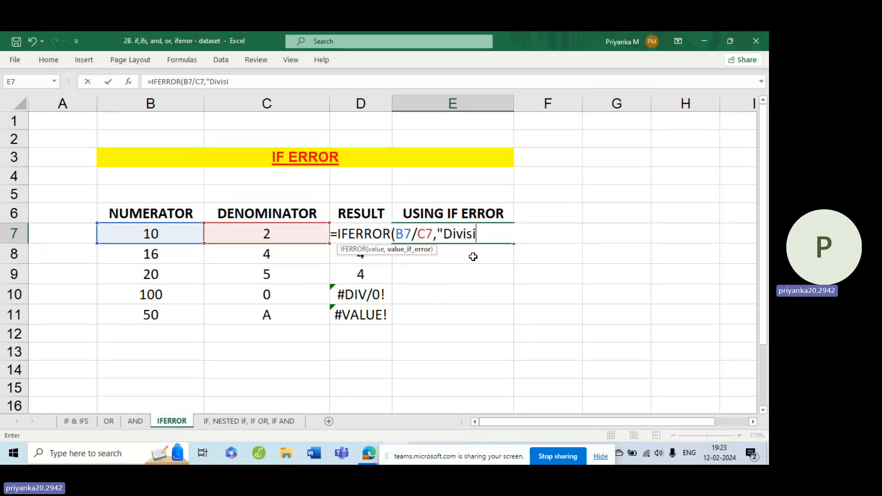
type("on is no")
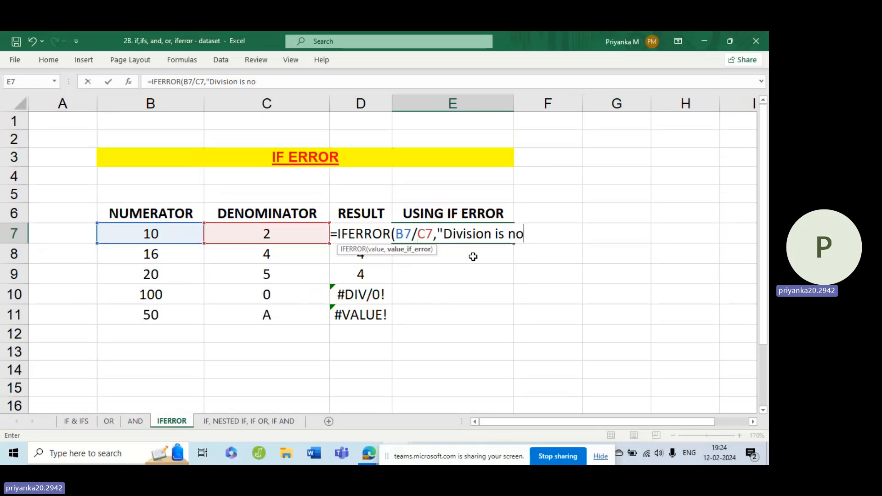
type("t possi")
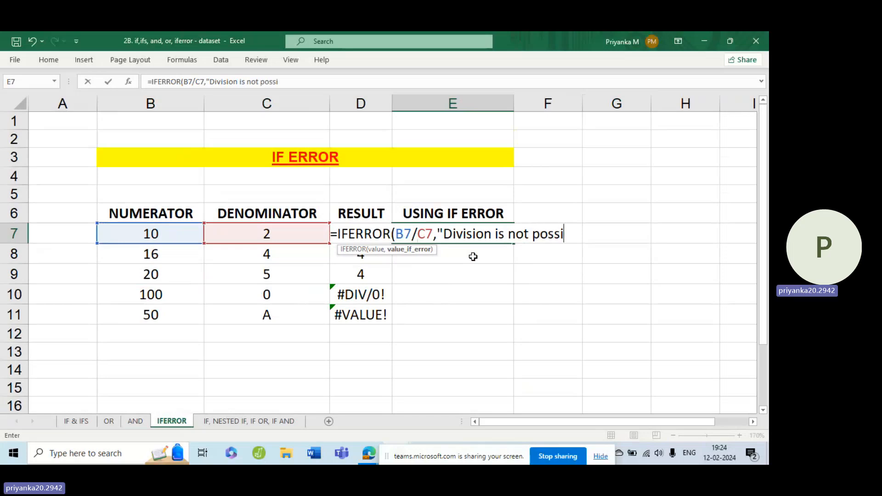
type("ble")
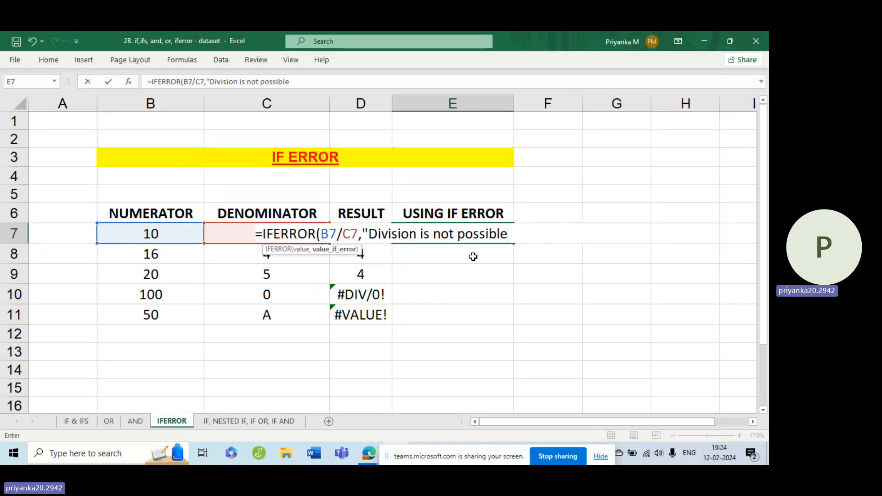
type("\")")
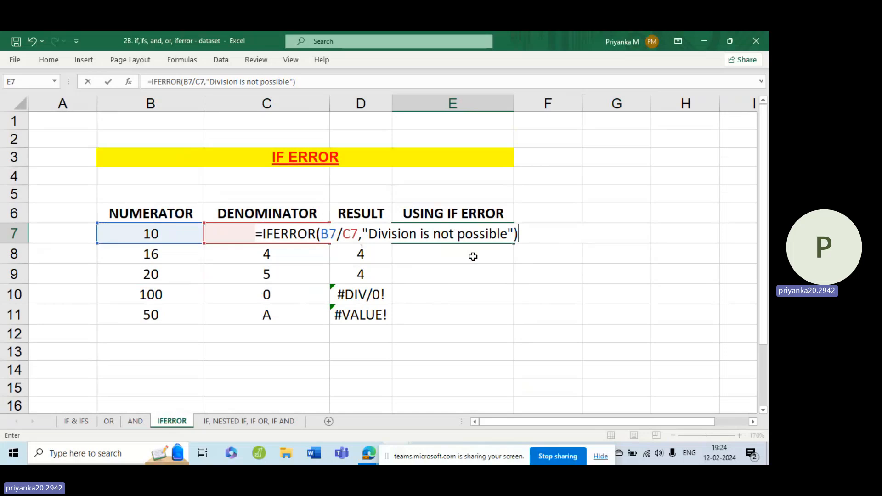
key("Return")
Fill the IFERROR formula from E7 down to E11 and auto-fit the width of column E.
left_click(476, 235)
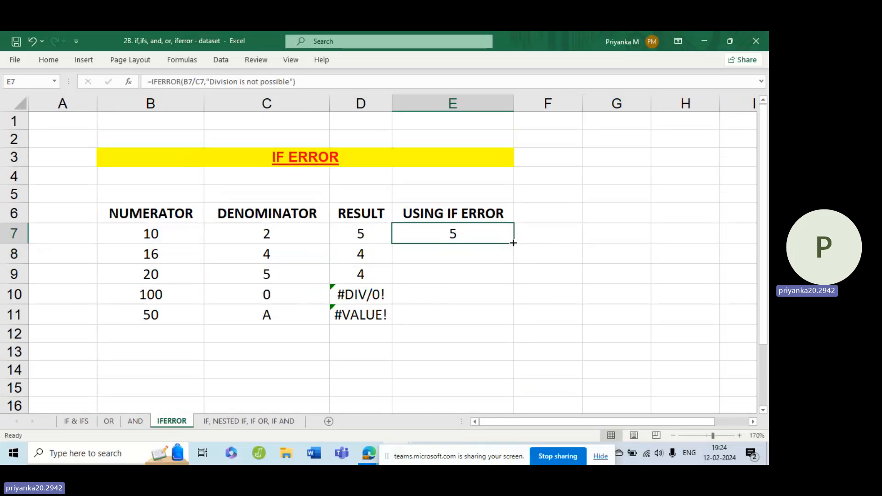
left_click_drag(514, 243, 513, 324)
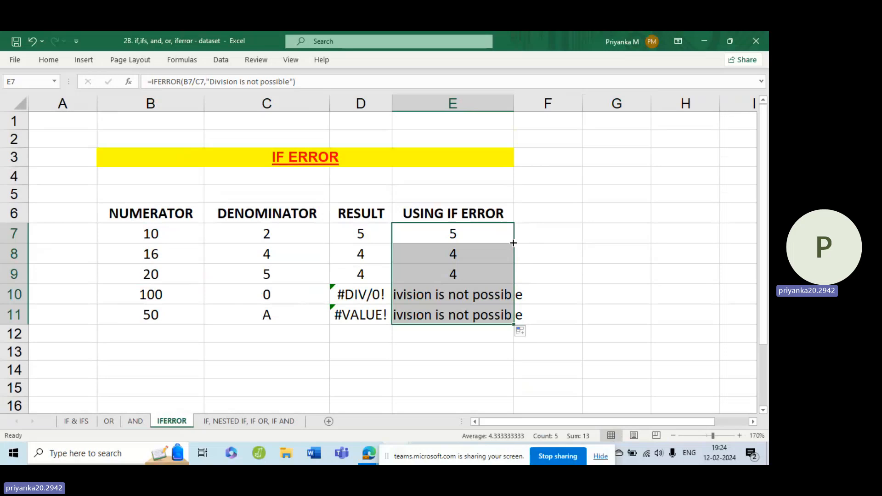
double_click(513, 105)
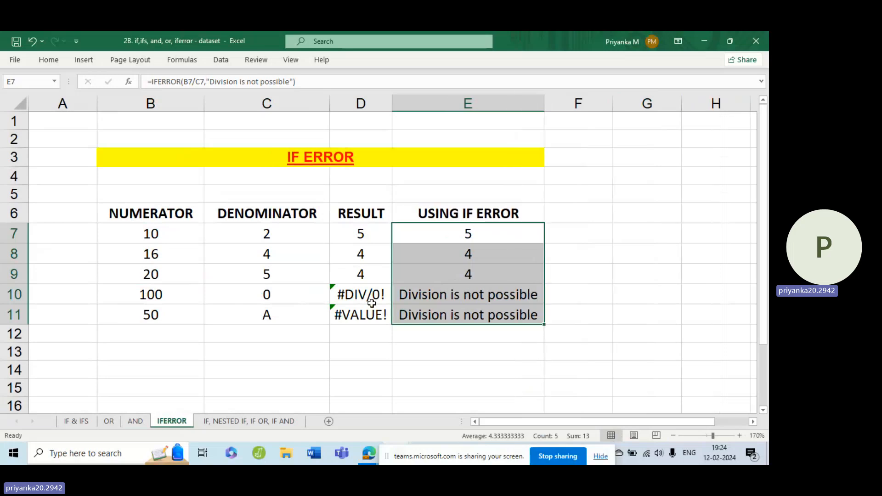
Compare the RESULT column with the USING IF ERROR column, checking the formula in E10.
left_click(361, 104)
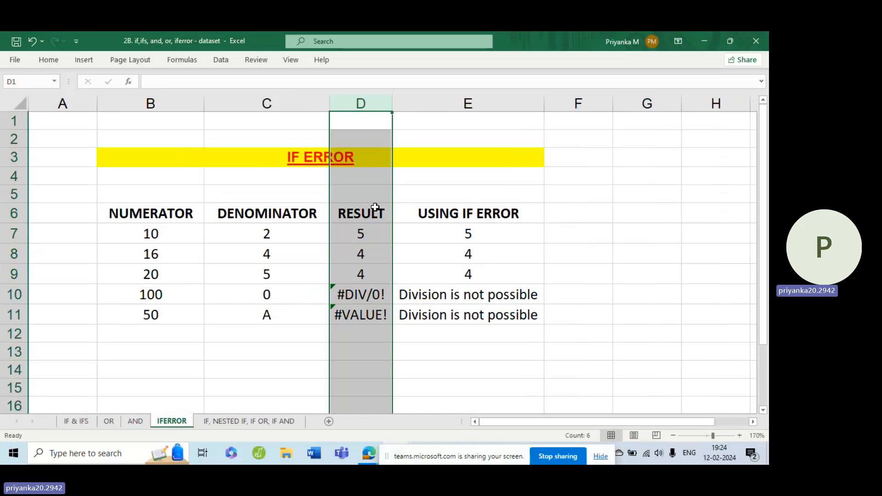
left_click_drag(469, 215, 468, 316)
left_click_drag(362, 214, 361, 294)
left_click_drag(476, 215, 489, 315)
double_click(493, 296)
left_click(502, 330)
left_click(507, 297)
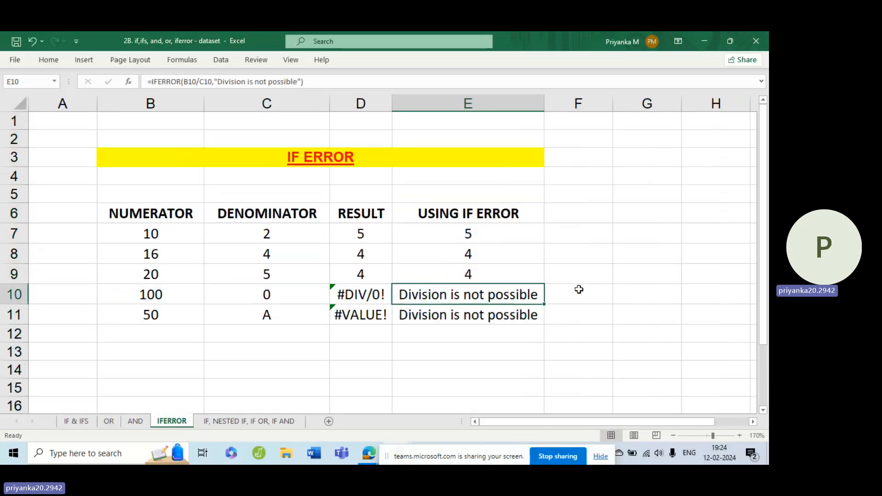